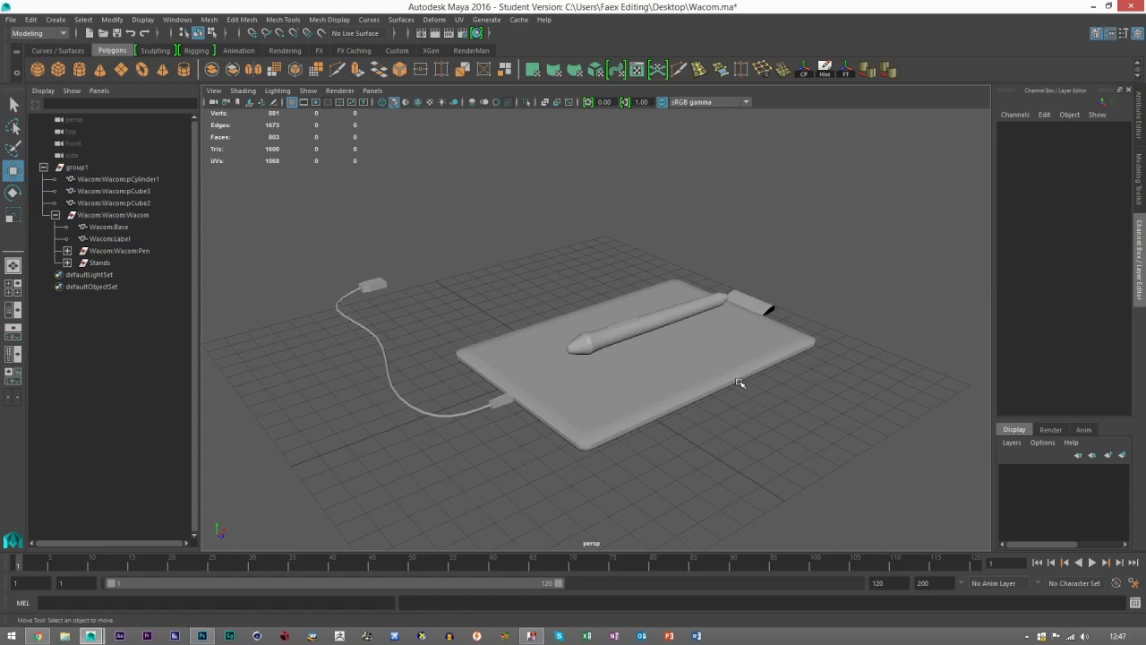
Inspect the tablet, pen and cable model from several angles, with and without the wireframe overlay
{"action": "left_click_drag", "start_coordinate": [638, 326], "coordinate": [833, 386], "text": "alt"}
{"action": "scroll", "coordinate": [618, 357], "scroll_direction": "up", "scroll_amount": 5}
{"action": "scroll", "coordinate": [833, 387], "scroll_direction": "down", "scroll_amount": 3}
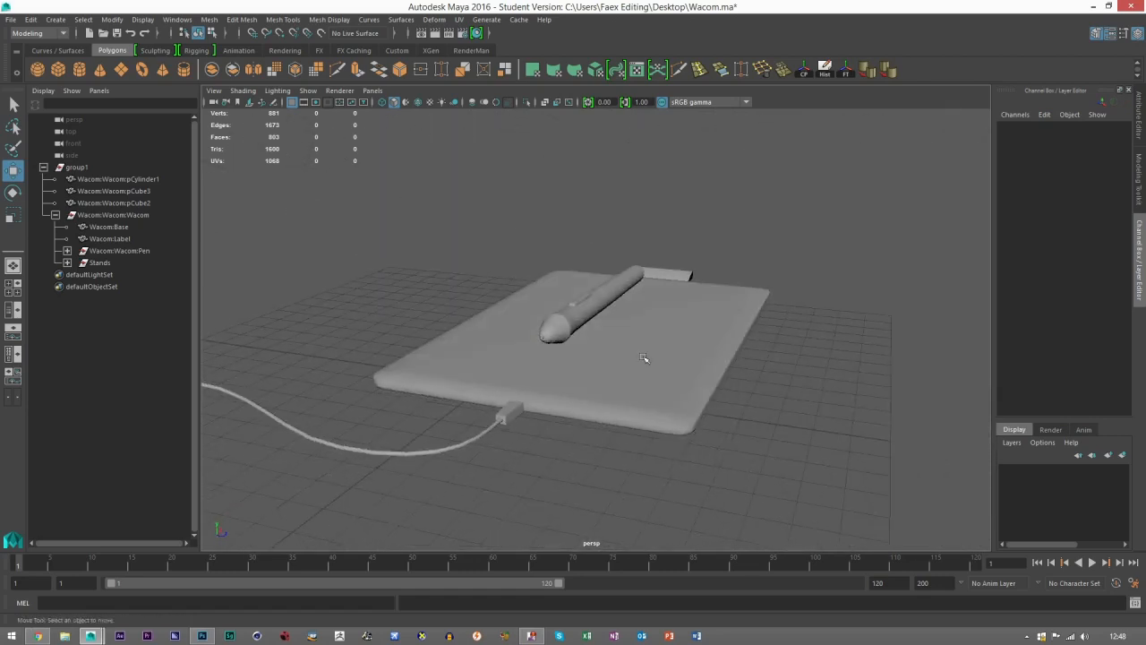
{"action": "scroll", "coordinate": [716, 359], "scroll_direction": "up", "scroll_amount": 5}
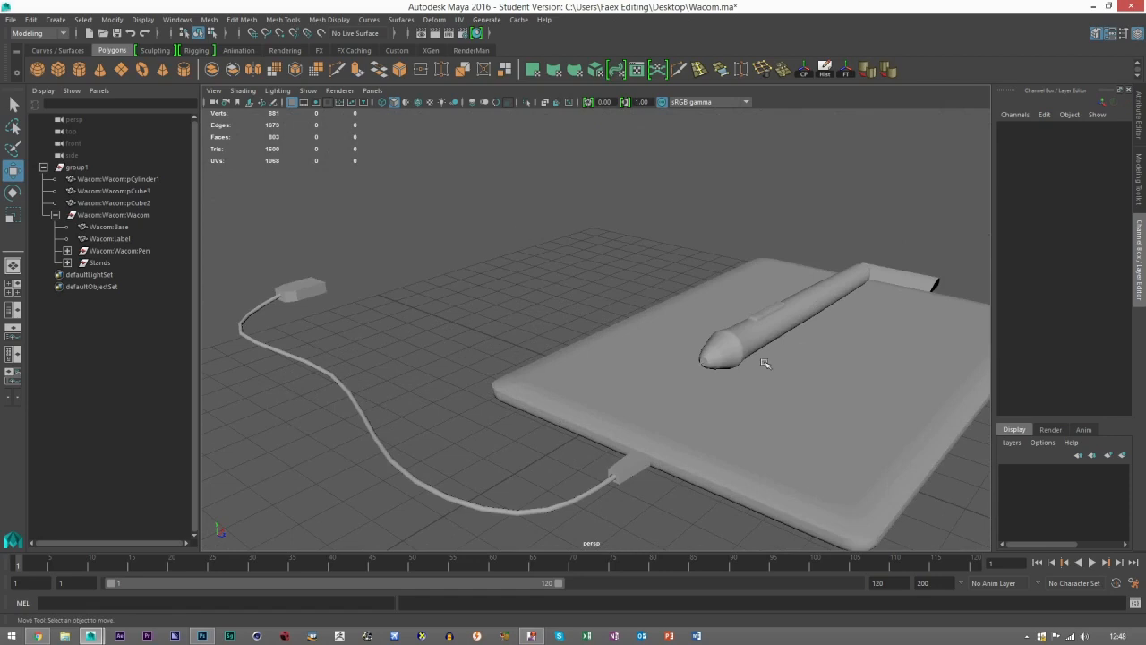
{"action": "left_click_drag", "start_coordinate": [424, 143], "coordinate": [456, 179], "text": "alt"}
{"action": "left_click", "coordinate": [418, 102]}
{"action": "mouse_move", "coordinate": [448, 322]}
{"action": "left_mouse_down", "text": "alt"}
{"action": "mouse_move", "coordinate": [470, 365]}
{"action": "mouse_move", "coordinate": [537, 421]}
{"action": "mouse_move", "coordinate": [475, 373]}
{"action": "mouse_move", "coordinate": [374, 371]}
{"action": "left_mouse_up", "text": "alt"}
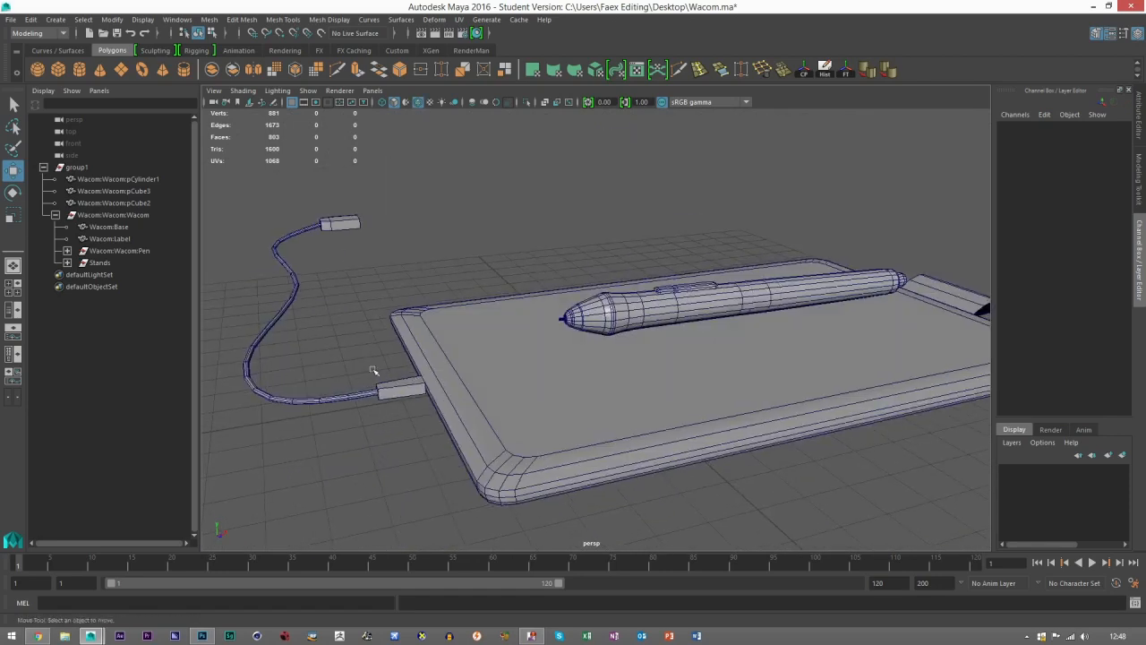
{"action": "left_click_drag", "start_coordinate": [641, 321], "coordinate": [545, 311], "text": "alt"}
{"action": "left_click_drag", "start_coordinate": [656, 309], "coordinate": [660, 359], "text": "alt"}
{"action": "left_click_drag", "start_coordinate": [458, 304], "coordinate": [498, 384], "text": "alt"}
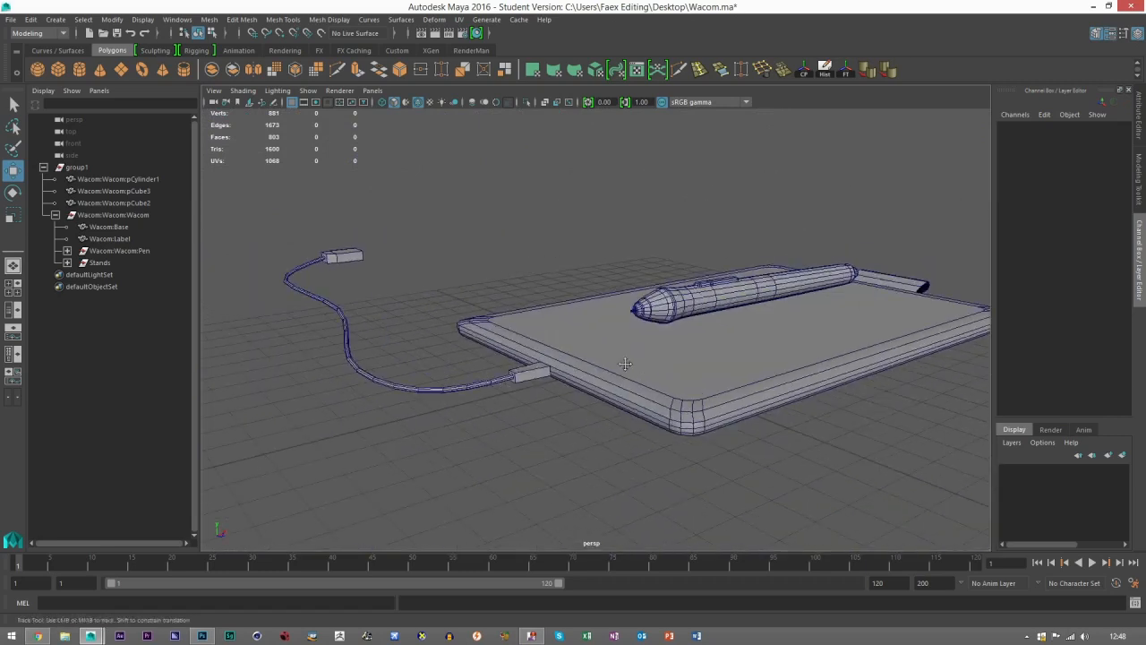
{"action": "left_click_drag", "start_coordinate": [572, 377], "coordinate": [606, 386], "text": "alt"}
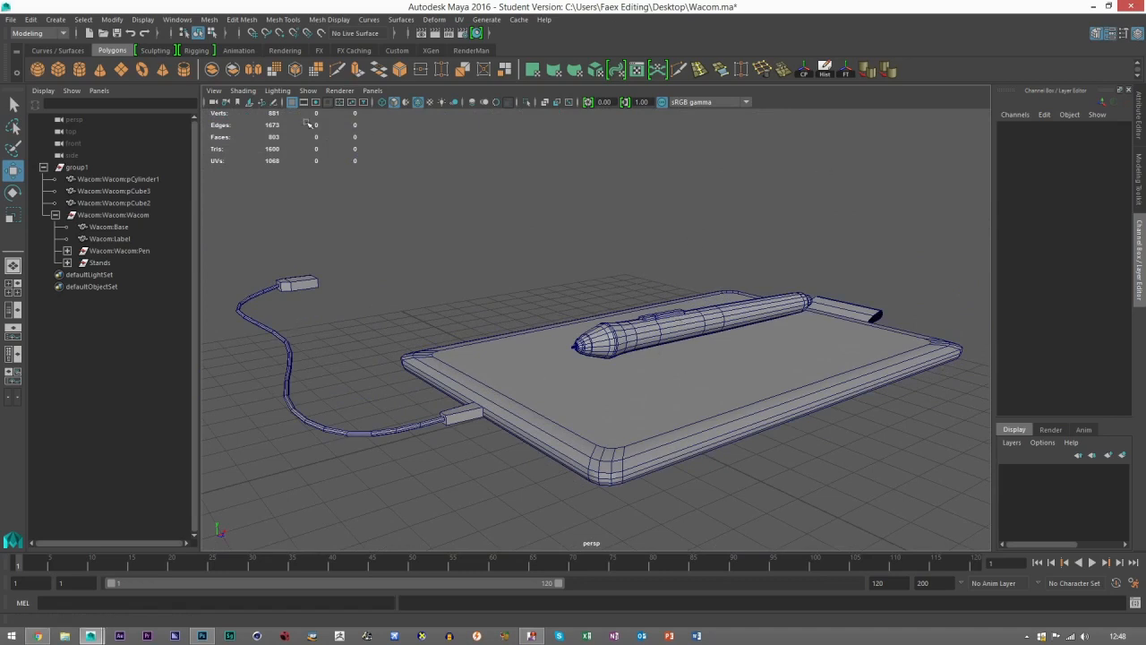
{"action": "left_click", "coordinate": [417, 101]}
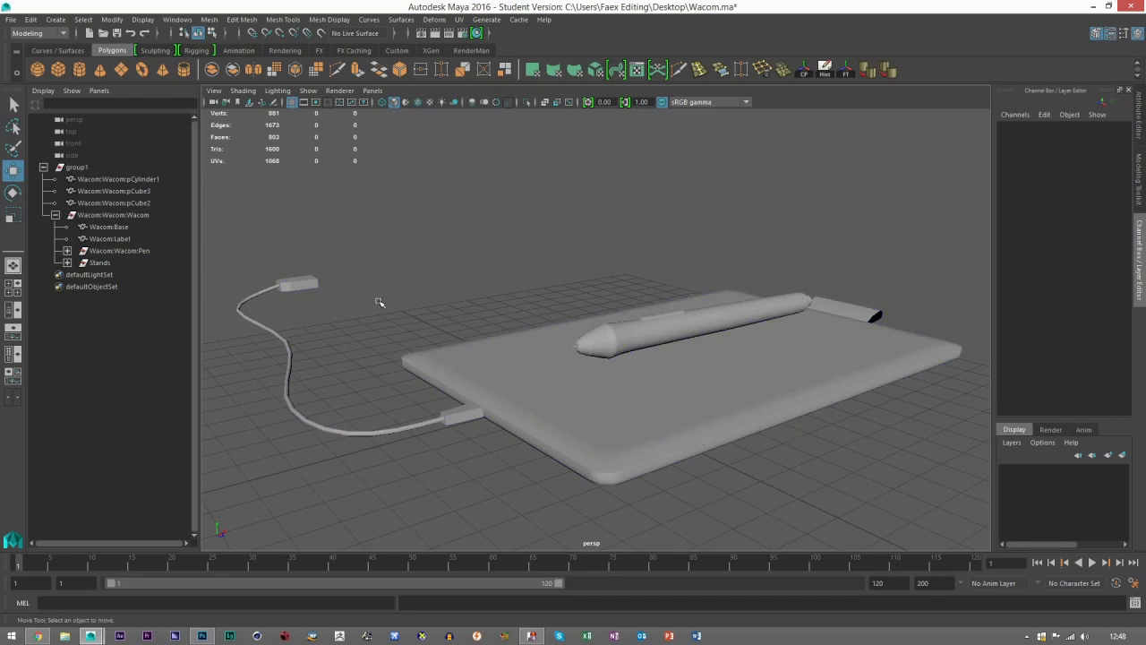
{"action": "scroll", "coordinate": [670, 388], "scroll_direction": "down", "scroll_amount": 2}
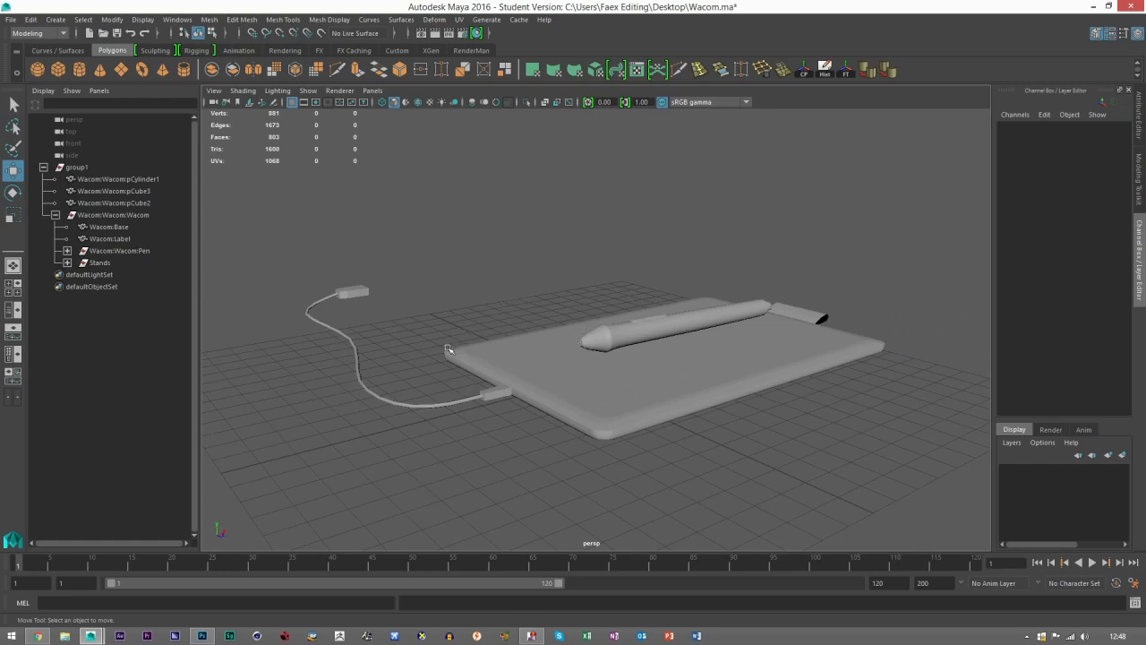
Switch to Photoshop and check the canvas width and height of the Wacom UV snapshot
{"action": "left_click", "coordinate": [202, 636]}
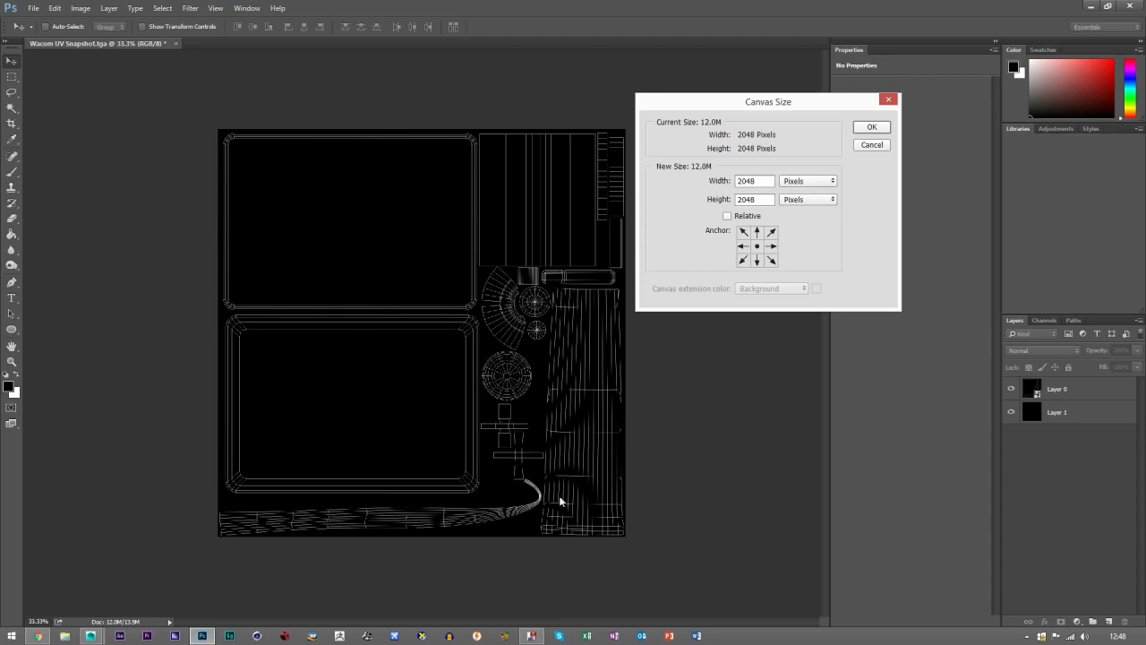
{"action": "left_click_drag", "start_coordinate": [763, 179], "coordinate": [726, 220]}
{"action": "left_click_drag", "start_coordinate": [737, 111], "coordinate": [730, 137]}
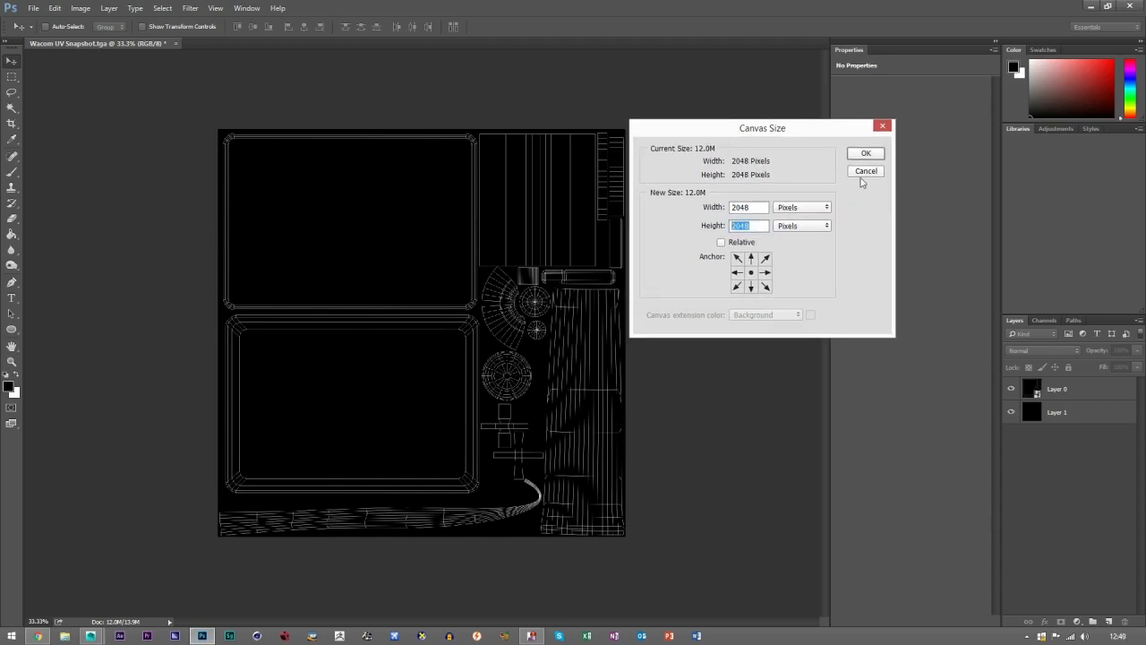
Switch to Maya and compare how the tablet model looks from far away and close up
{"action": "left_click", "coordinate": [90, 636]}
{"action": "scroll", "coordinate": [611, 405], "scroll_direction": "down", "scroll_amount": 5}
{"action": "left_click_drag", "start_coordinate": [611, 404], "coordinate": [566, 408], "text": "alt"}
{"action": "key", "text": "alt"}
{"action": "scroll", "coordinate": [567, 407], "scroll_direction": "down", "scroll_amount": 5}
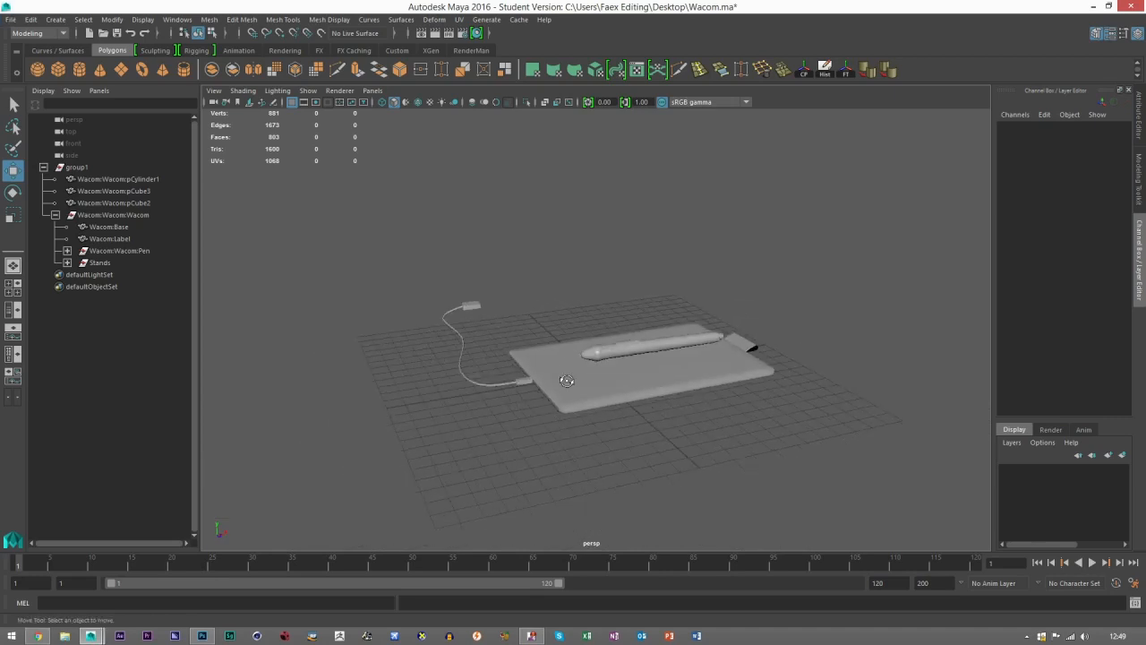
{"action": "scroll", "coordinate": [643, 440], "scroll_direction": "down", "scroll_amount": 6}
{"action": "left_click_drag", "start_coordinate": [582, 462], "coordinate": [547, 465], "text": "alt"}
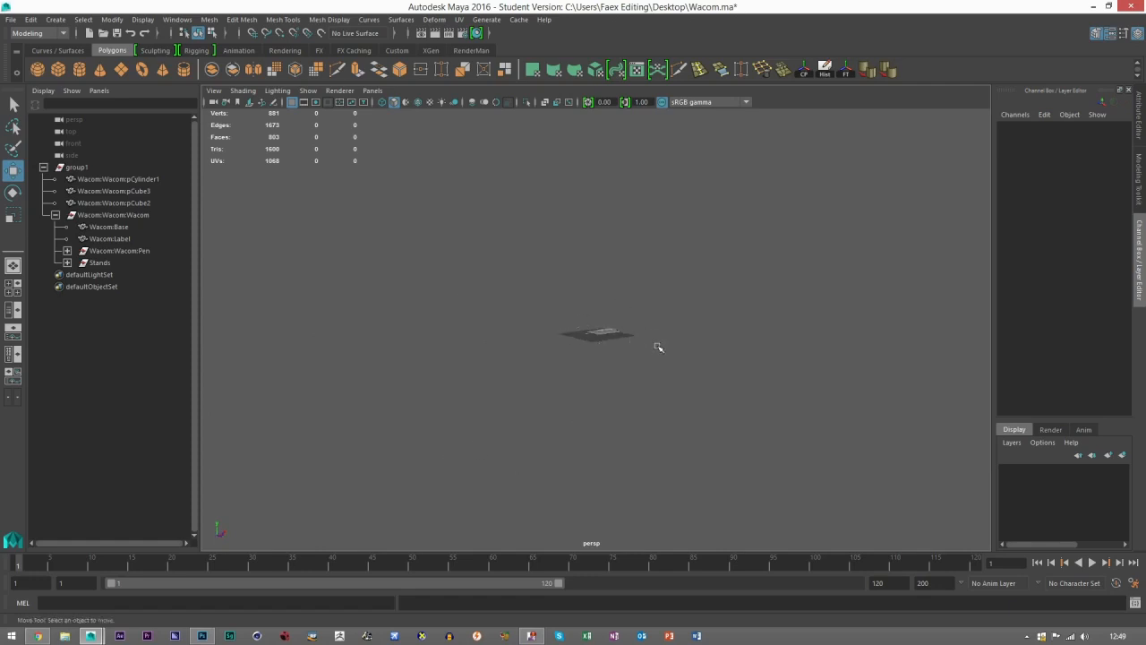
{"action": "scroll", "coordinate": [639, 338], "scroll_direction": "up", "scroll_amount": 12}
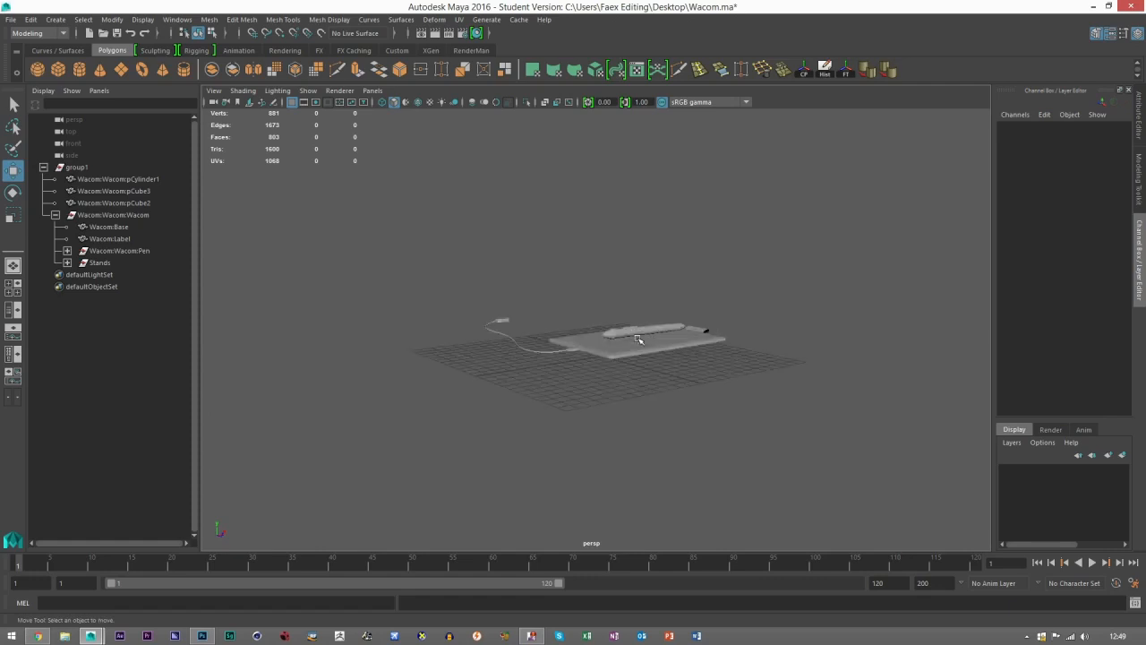
{"action": "left_click_drag", "start_coordinate": [616, 340], "coordinate": [581, 393], "text": "alt"}
{"action": "middle_click_drag", "start_coordinate": [580, 392], "coordinate": [556, 333], "text": "alt"}
{"action": "scroll", "coordinate": [558, 344], "scroll_direction": "up", "scroll_amount": 4}
{"action": "left_click_drag", "start_coordinate": [566, 394], "coordinate": [575, 355], "text": "alt"}
{"action": "mouse_move", "coordinate": [575, 355]}
{"action": "middle_mouse_down", "text": "alt"}
{"action": "mouse_move", "coordinate": [594, 378]}
{"action": "mouse_move", "coordinate": [591, 361]}
{"action": "middle_mouse_up", "text": "alt"}
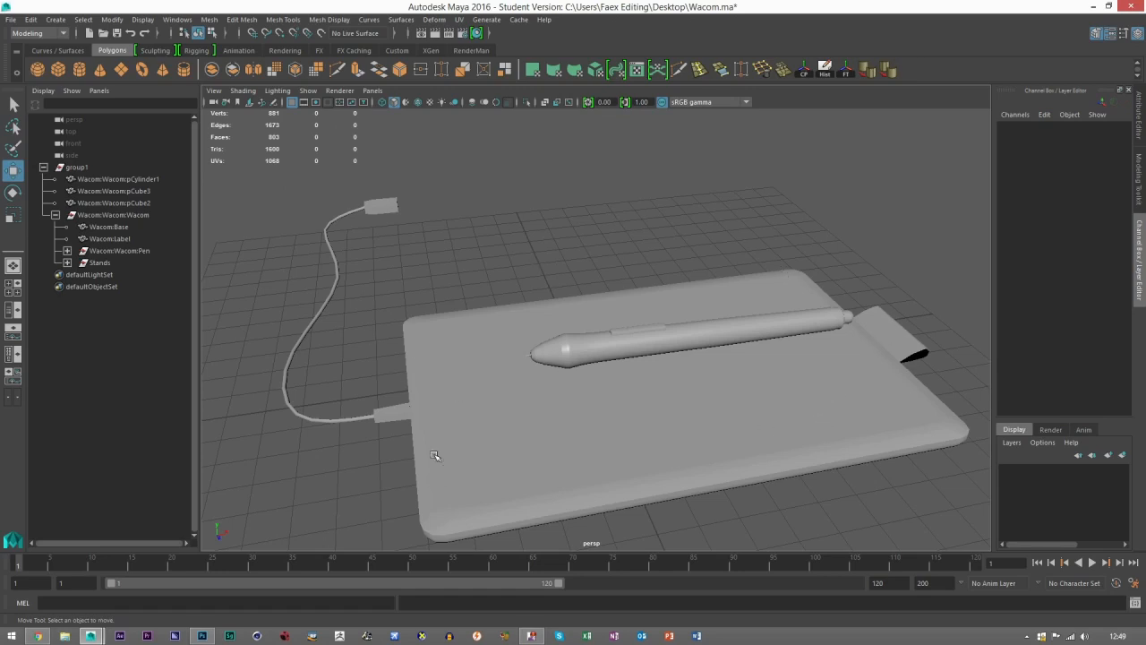
Return to Photoshop and dismiss the Canvas Size settings without changing the UV snapshot
{"action": "mouse_move", "coordinate": [202, 637]}
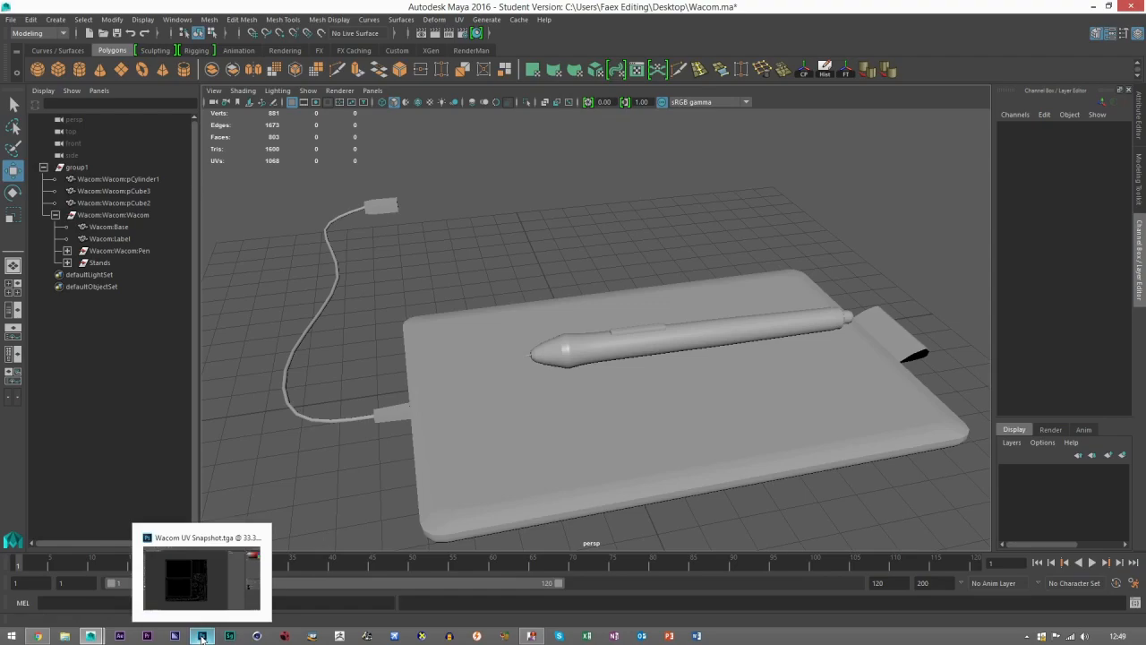
{"action": "left_click", "coordinate": [200, 577]}
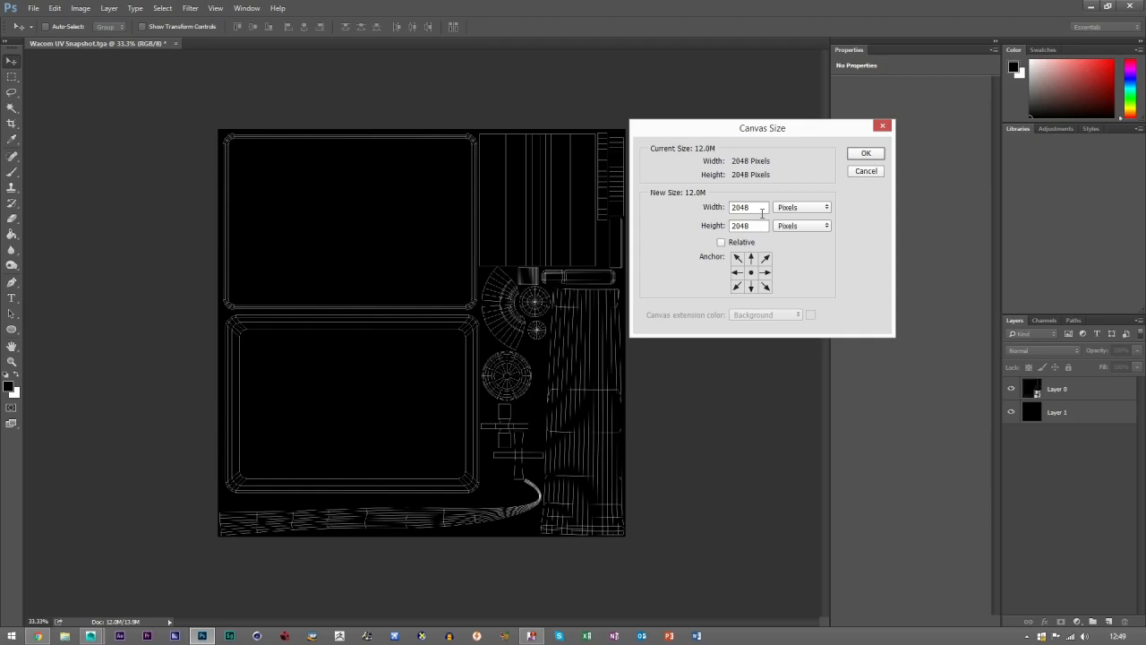
{"action": "left_click", "coordinate": [867, 173]}
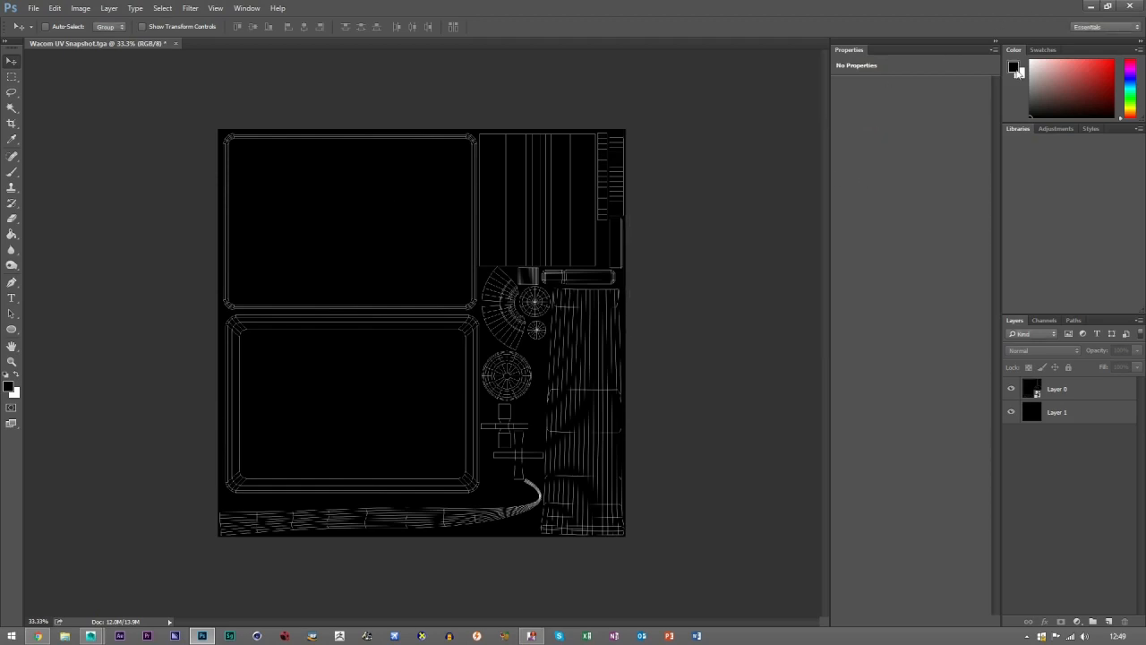
Minimize the open programs and launch Quixel SUITE 2.0 from the desktop
{"action": "left_click", "coordinate": [1091, 7]}
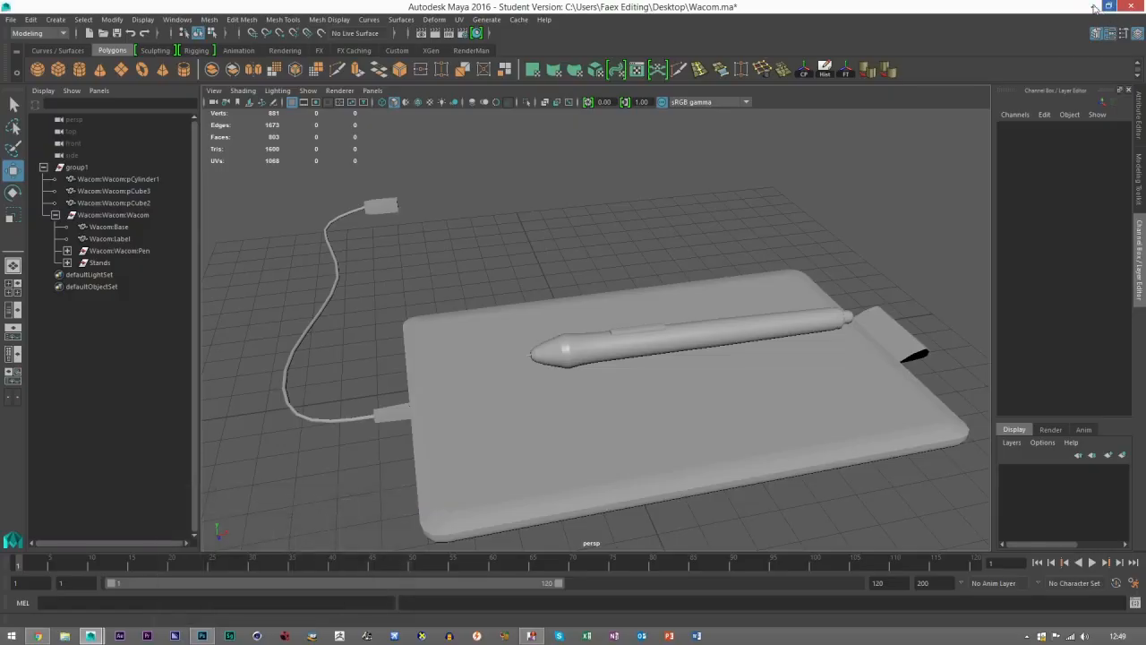
{"action": "left_click", "coordinate": [1091, 7]}
{"action": "left_click", "coordinate": [202, 636]}
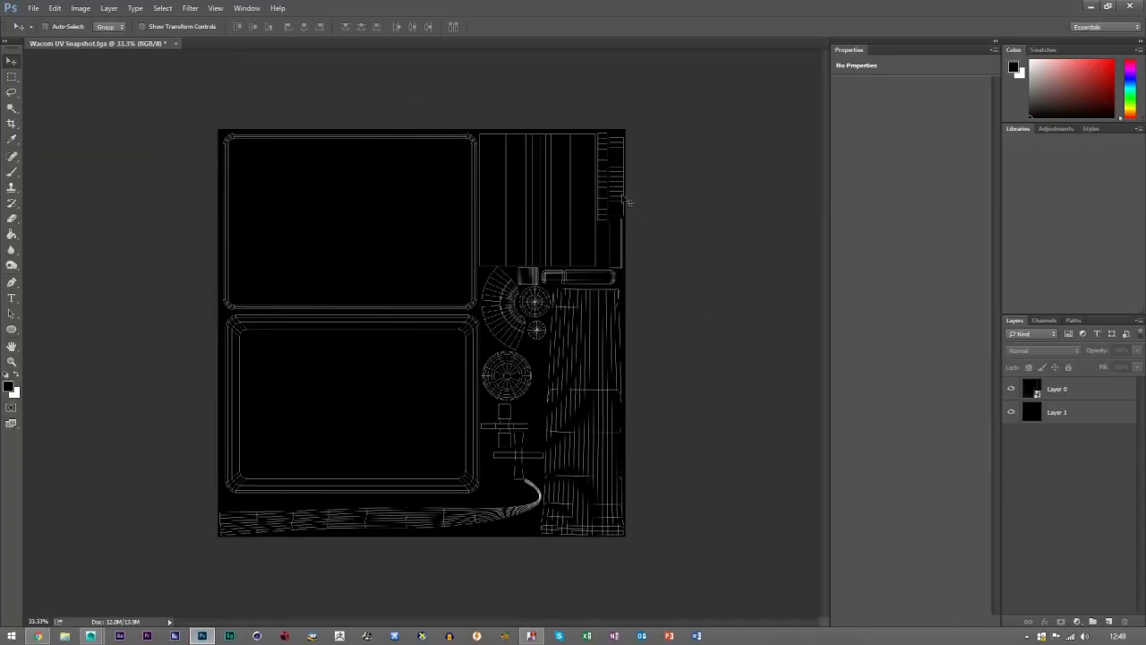
{"action": "left_click", "coordinate": [1091, 7]}
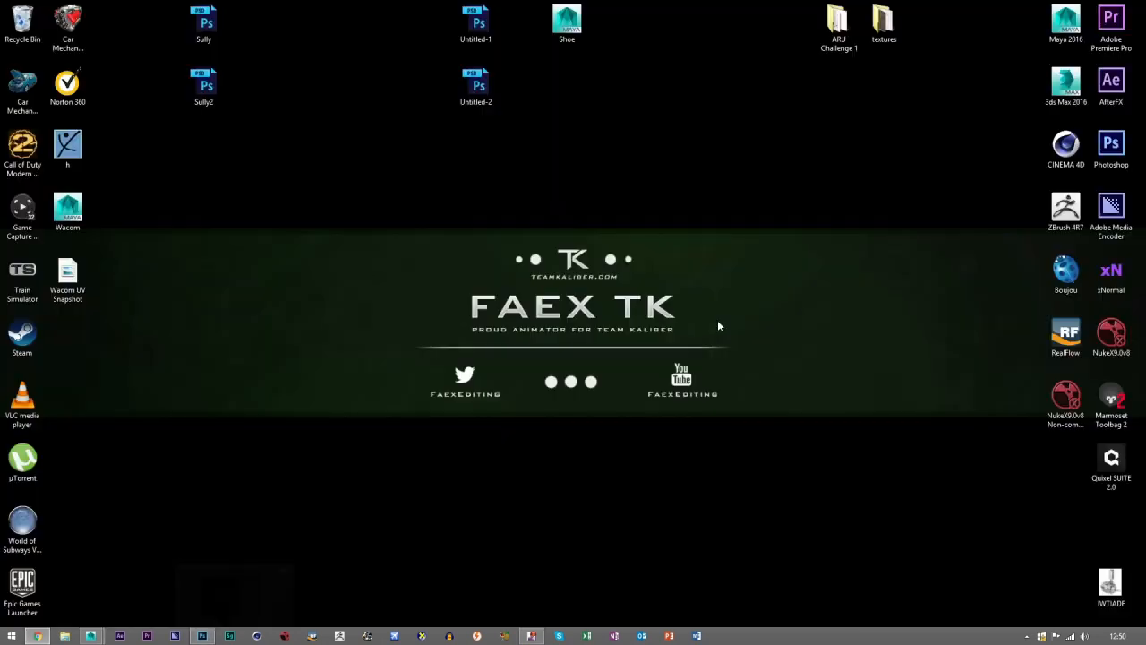
{"action": "double_click", "coordinate": [1131, 460]}
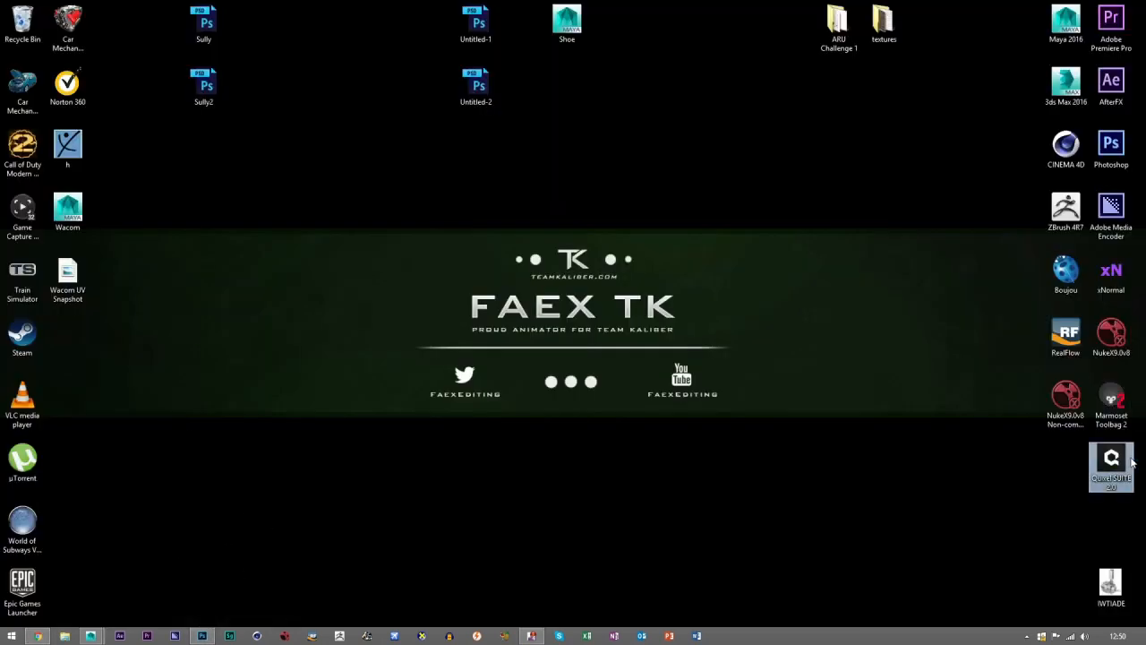
Switch to Photoshop, dismiss the Quixel SUITE changelog, and arrange the Quixel toolbar and NDO panel beside the canvas
{"action": "left_click", "coordinate": [202, 635]}
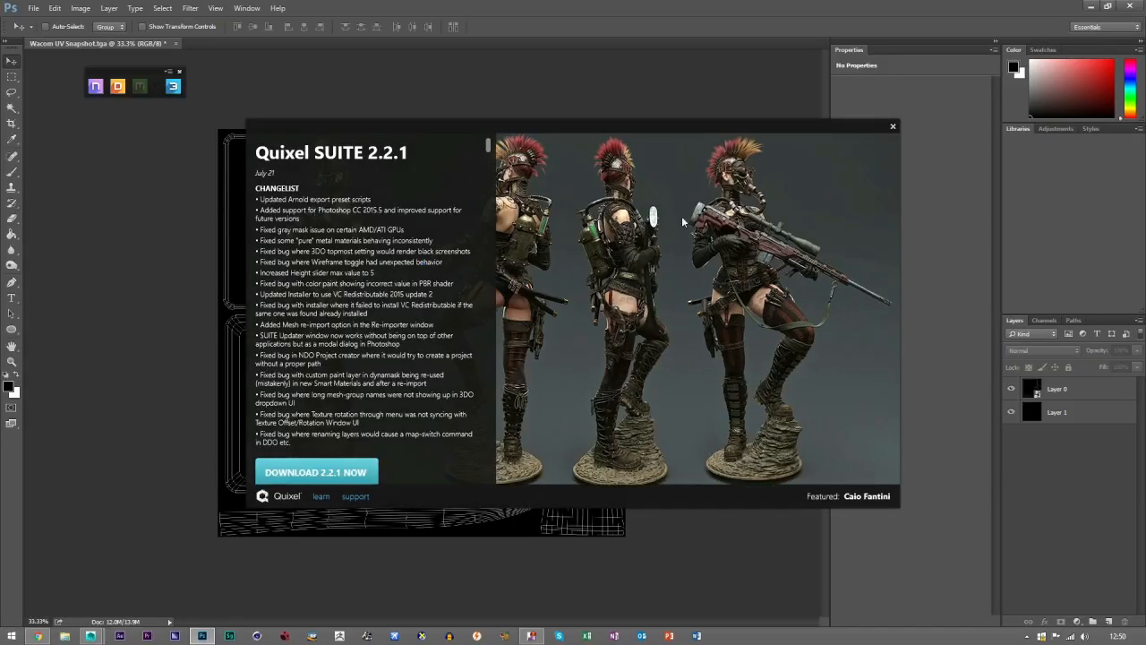
{"action": "left_click", "coordinate": [892, 129]}
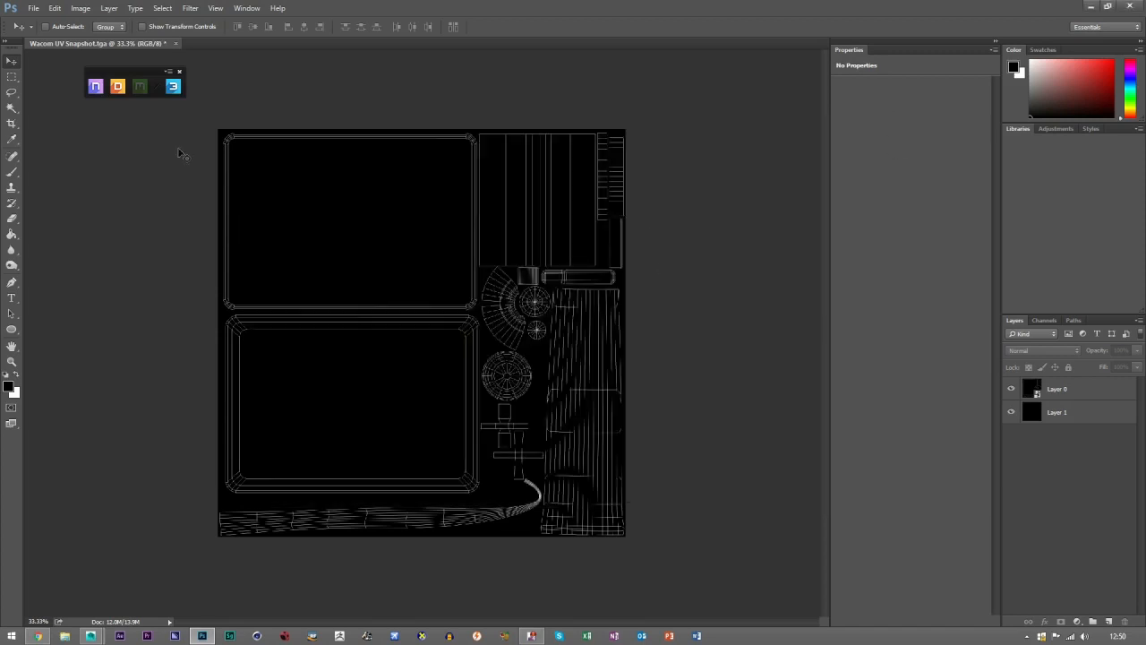
{"action": "mouse_move", "coordinate": [153, 81]}
{"action": "left_mouse_down"}
{"action": "mouse_move", "coordinate": [337, 179]}
{"action": "mouse_move", "coordinate": [304, 118]}
{"action": "mouse_move", "coordinate": [116, 88]}
{"action": "mouse_move", "coordinate": [133, 85]}
{"action": "left_mouse_up"}
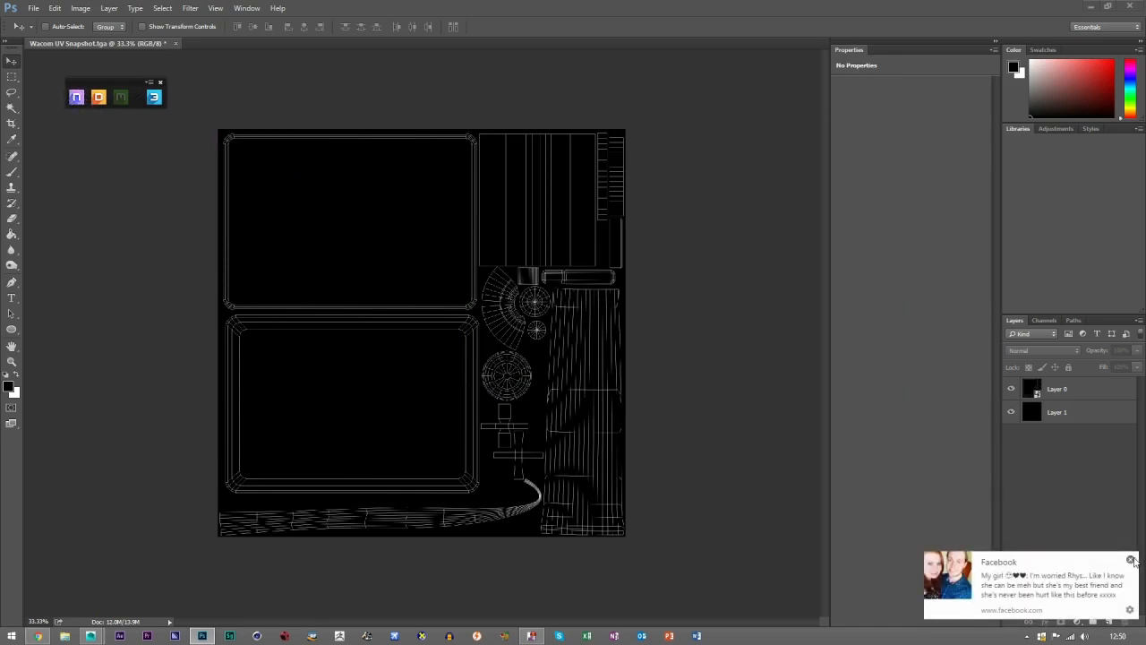
{"action": "left_click", "coordinate": [1131, 560]}
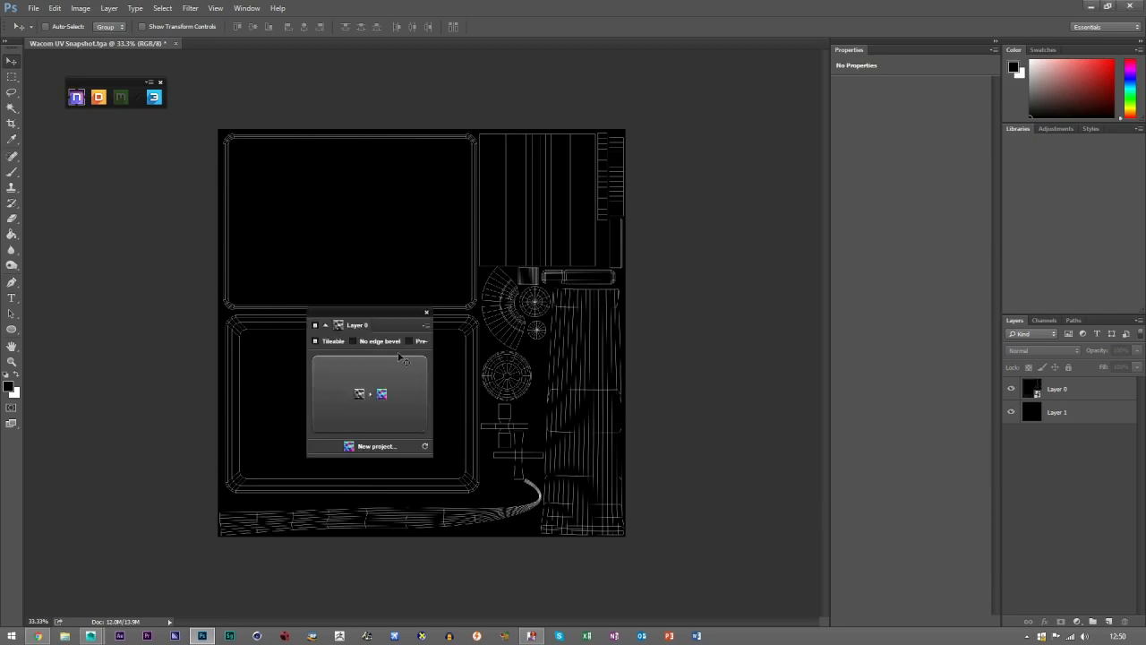
{"action": "left_click_drag", "start_coordinate": [361, 318], "coordinate": [108, 176]}
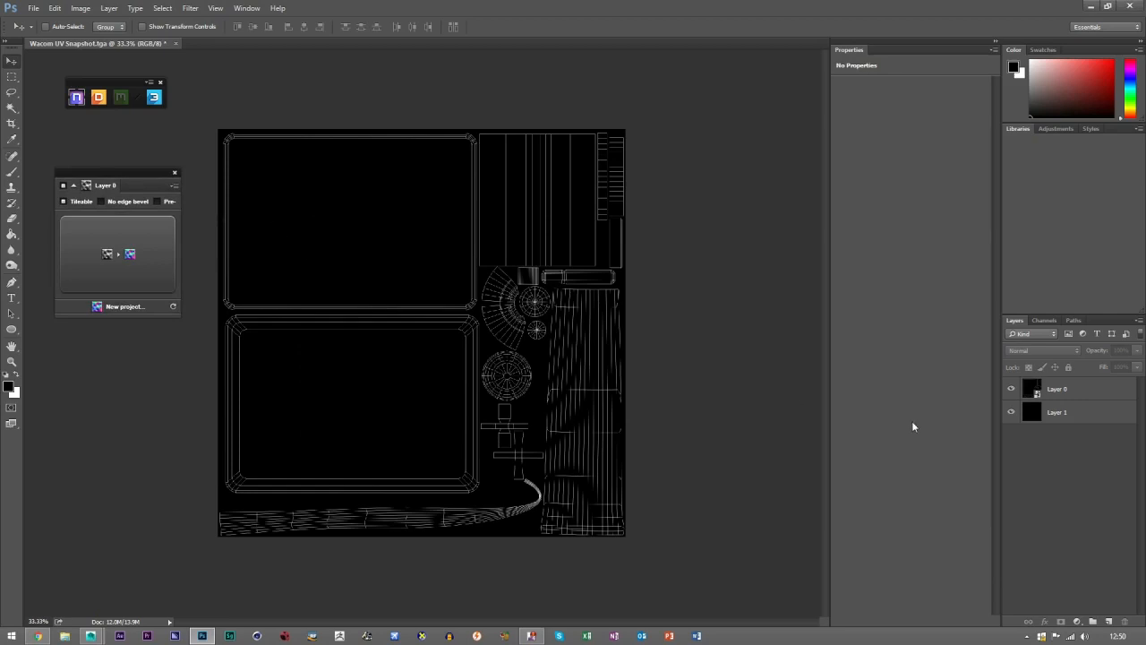
Add a new layer directly above Layer 1 and fill it with dark grey #2c2c2c
{"action": "left_click", "coordinate": [1070, 417]}
{"action": "left_click", "coordinate": [1109, 620]}
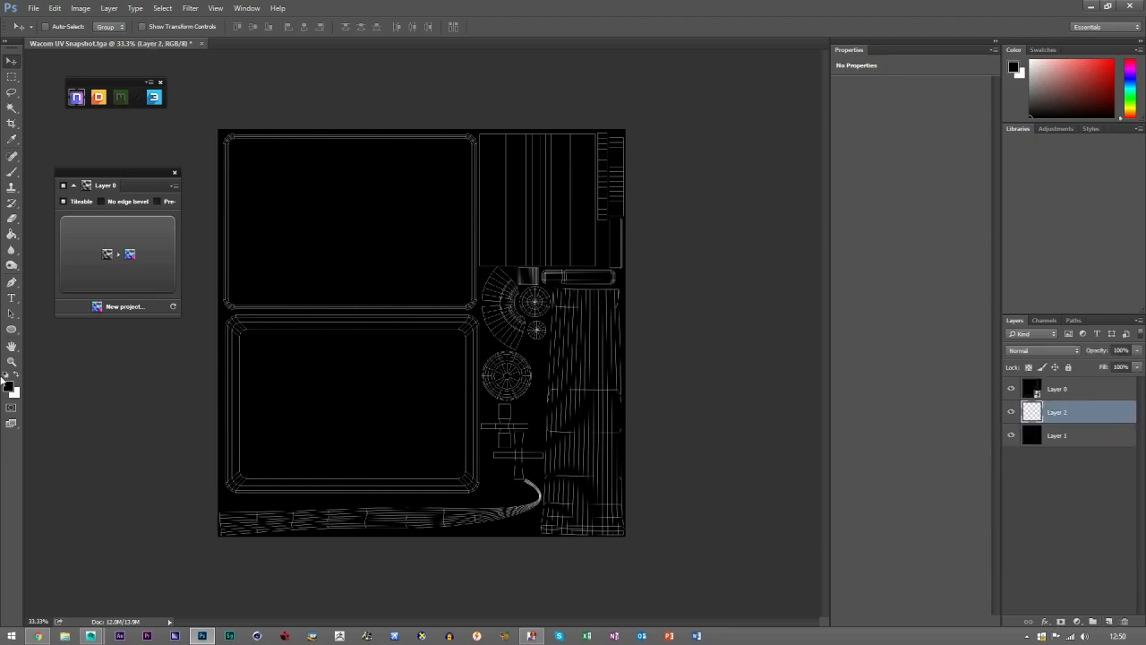
{"action": "left_click", "coordinate": [9, 385]}
{"action": "left_click_drag", "start_coordinate": [779, 395], "coordinate": [706, 397]}
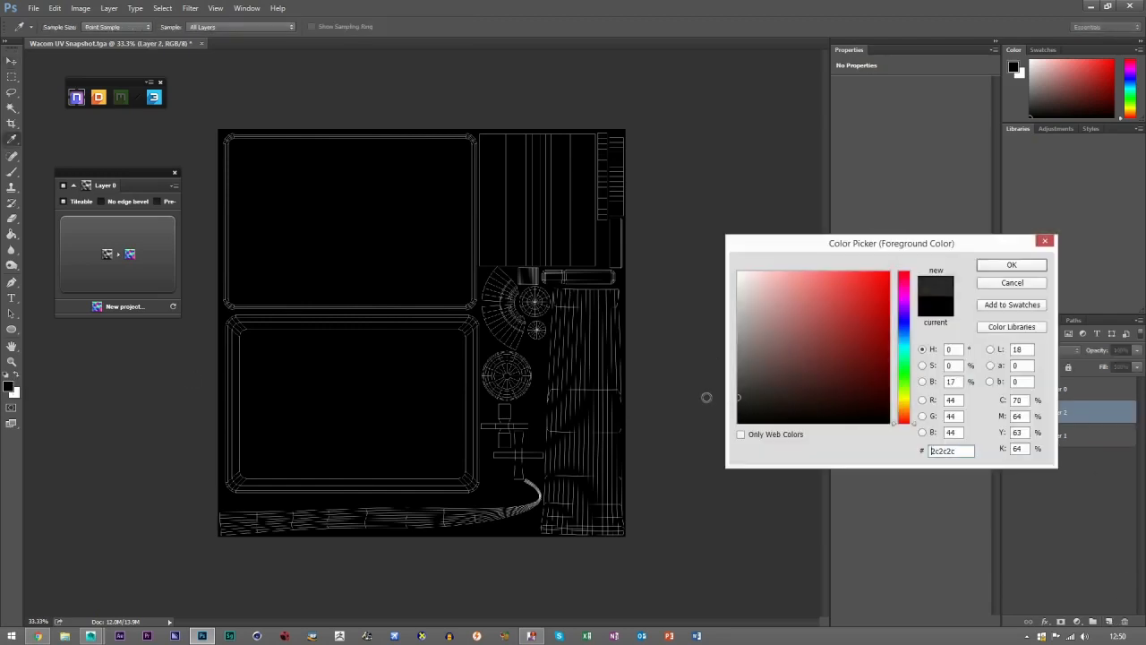
{"action": "left_click", "coordinate": [1010, 265]}
{"action": "key", "text": "g"}
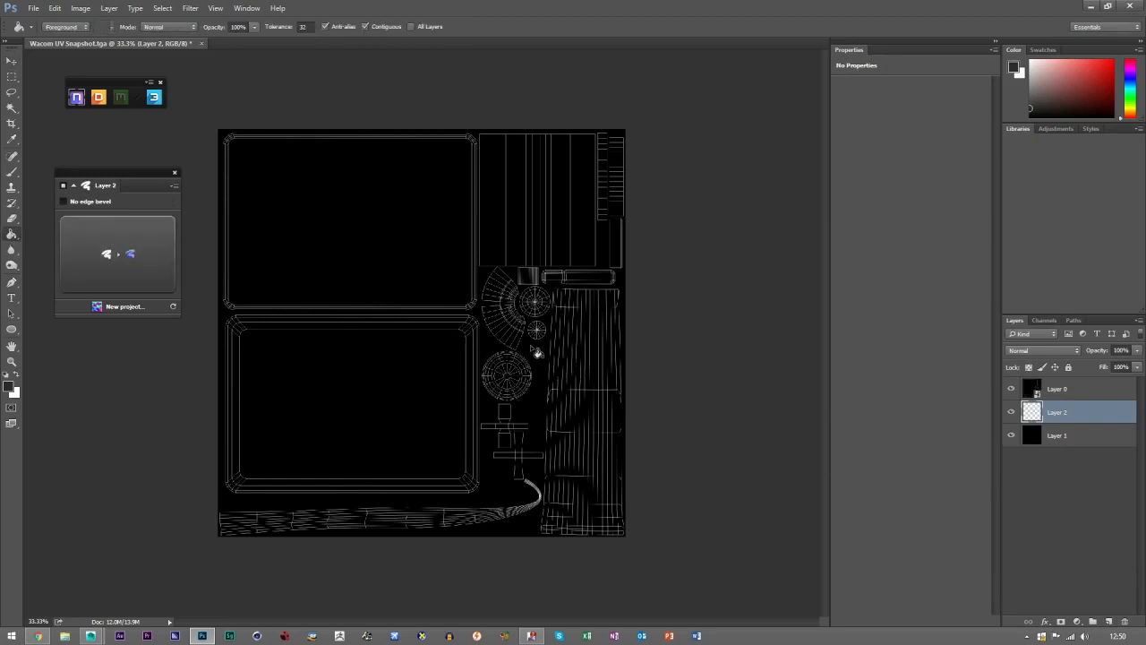
{"action": "left_click", "coordinate": [499, 321]}
{"action": "left_click", "coordinate": [11, 60]}
{"action": "left_click", "coordinate": [11, 360]}
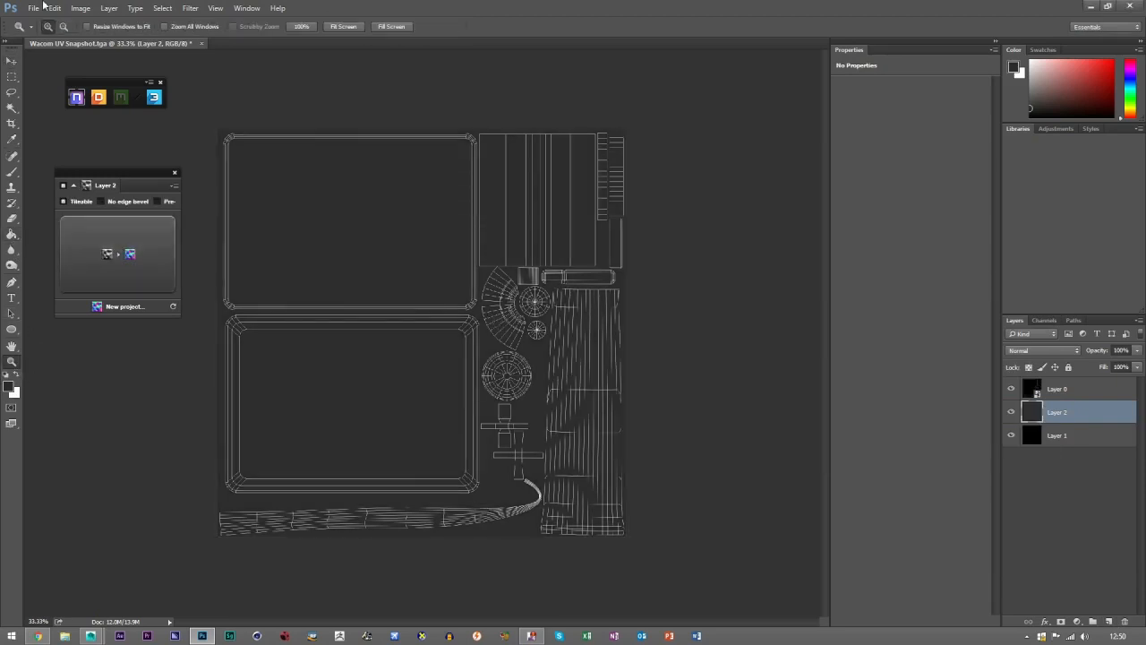
{"action": "left_click", "coordinate": [303, 399]}
Switch to Maya and examine the tablet's base from several angles
{"action": "mouse_move", "coordinate": [99, 634]}
{"action": "left_click", "coordinate": [219, 578]}
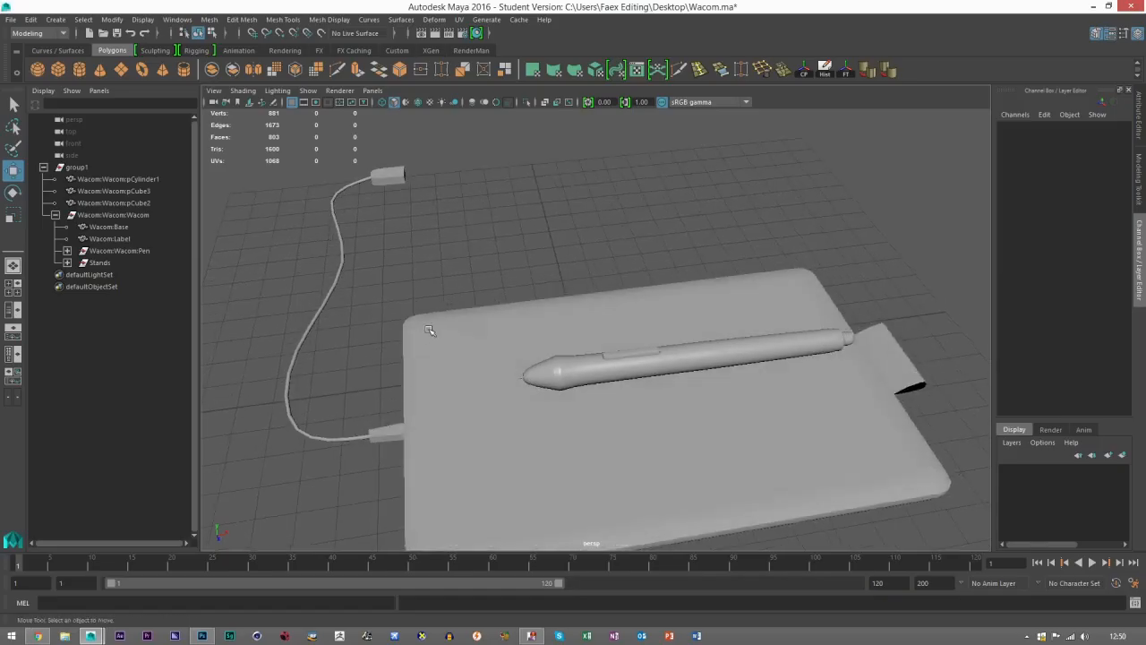
{"action": "middle_click_drag", "start_coordinate": [438, 360], "coordinate": [420, 307], "text": "alt"}
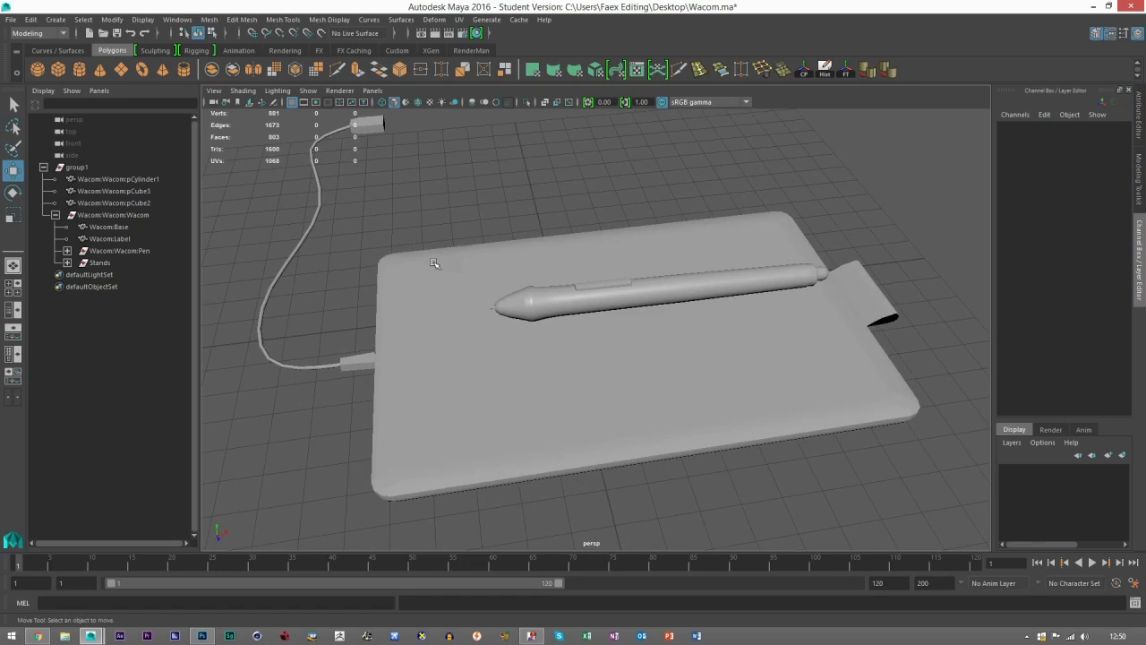
{"action": "left_click_drag", "start_coordinate": [440, 382], "coordinate": [577, 401], "text": "alt"}
{"action": "left_click", "coordinate": [699, 328]}
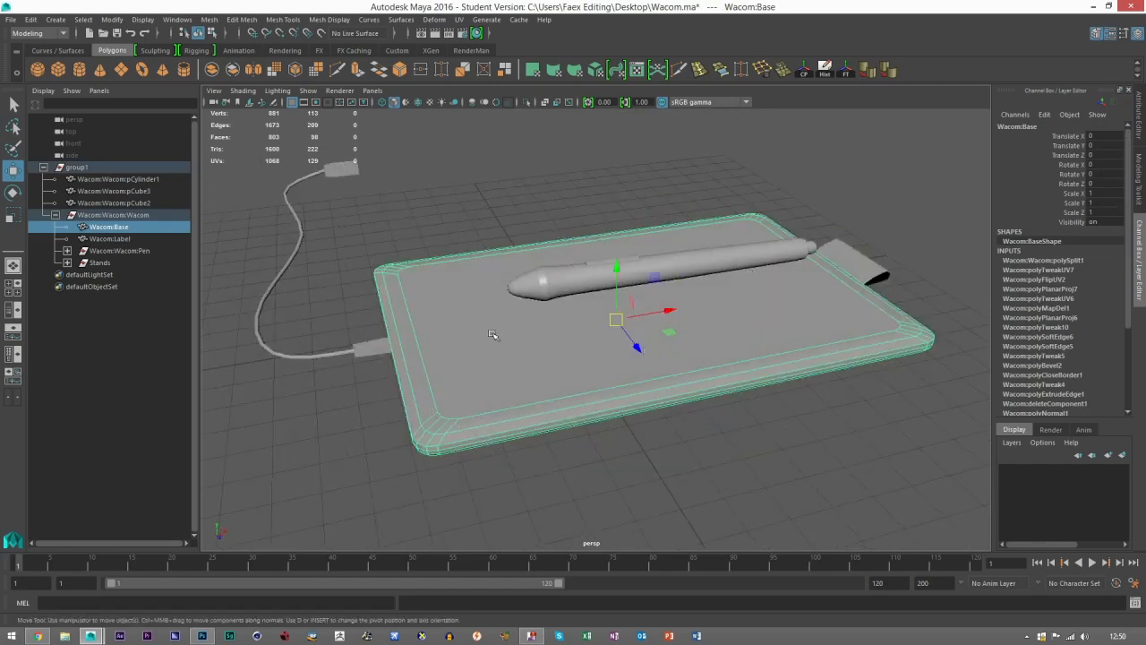
{"action": "left_click", "coordinate": [380, 380]}
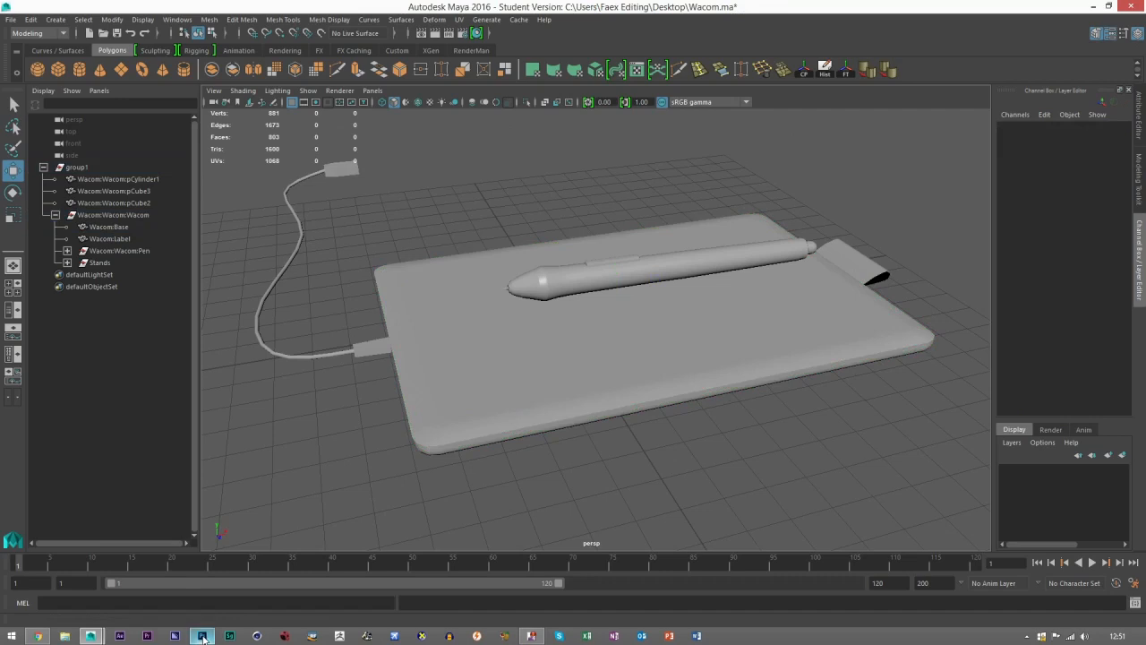
Open the reference photo one-by-wacom-small-2-g from the Downloads folder
{"action": "left_click", "coordinate": [65, 636]}
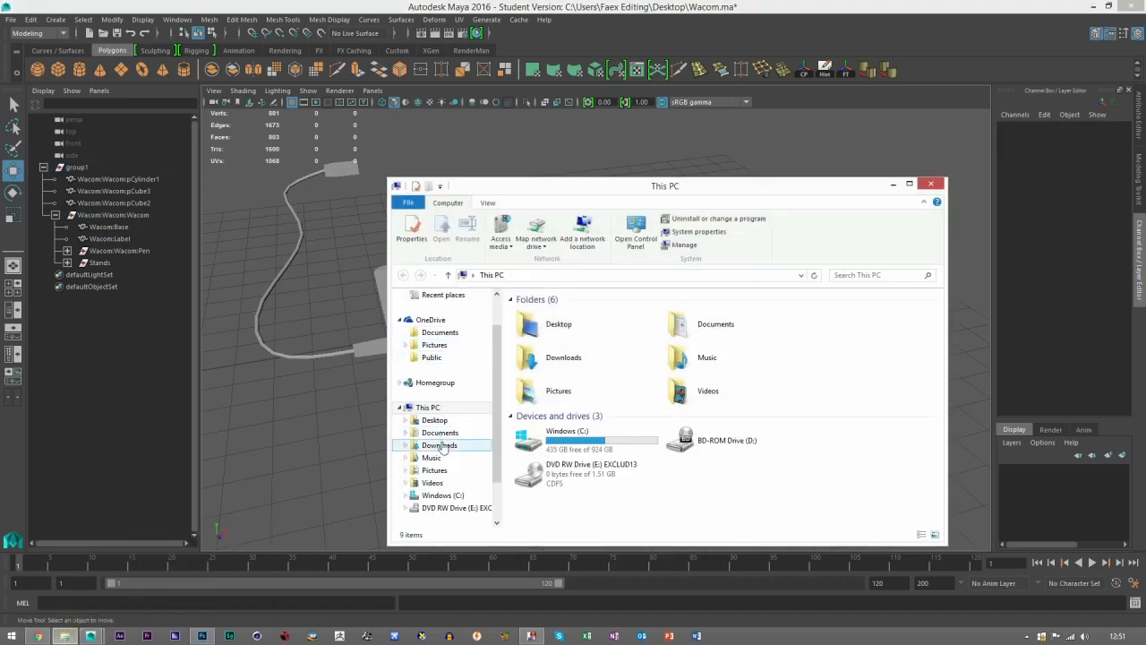
{"action": "left_click", "coordinate": [439, 445]}
{"action": "left_click", "coordinate": [902, 341]}
{"action": "double_click", "coordinate": [902, 340]}
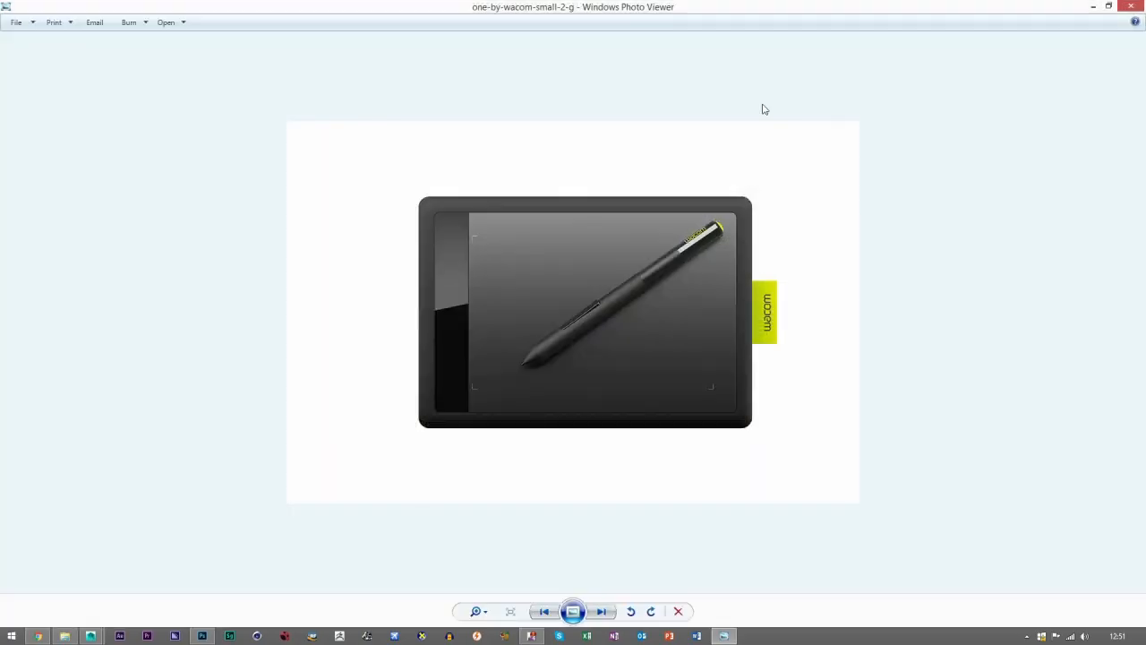
Enlarge the reference photo, close it, and examine the tablet, cable and pen model in Maya from several angles
{"action": "scroll", "coordinate": [542, 269], "scroll_direction": "up", "scroll_amount": 2}
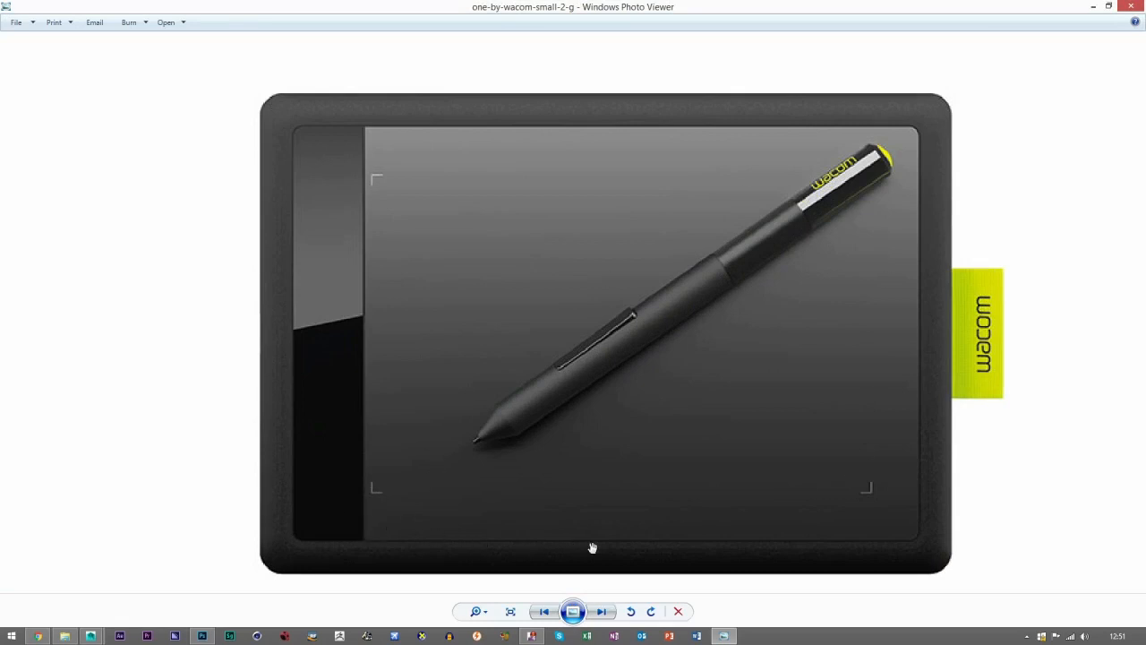
{"action": "left_click", "coordinate": [1135, 7]}
{"action": "left_click_drag", "start_coordinate": [532, 290], "coordinate": [465, 287], "text": "alt"}
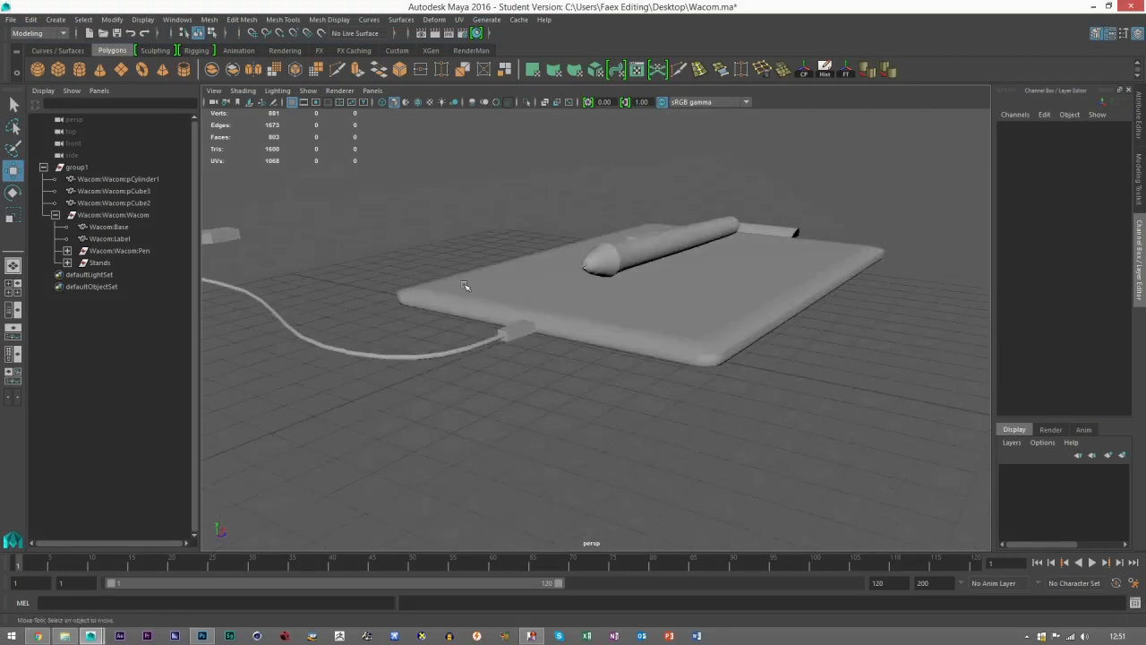
{"action": "left_click", "coordinate": [467, 287]}
{"action": "left_click_drag", "start_coordinate": [529, 335], "coordinate": [388, 298], "text": "alt"}
{"action": "left_click", "coordinate": [560, 174]}
{"action": "left_click_drag", "start_coordinate": [515, 366], "coordinate": [512, 345], "text": "alt"}
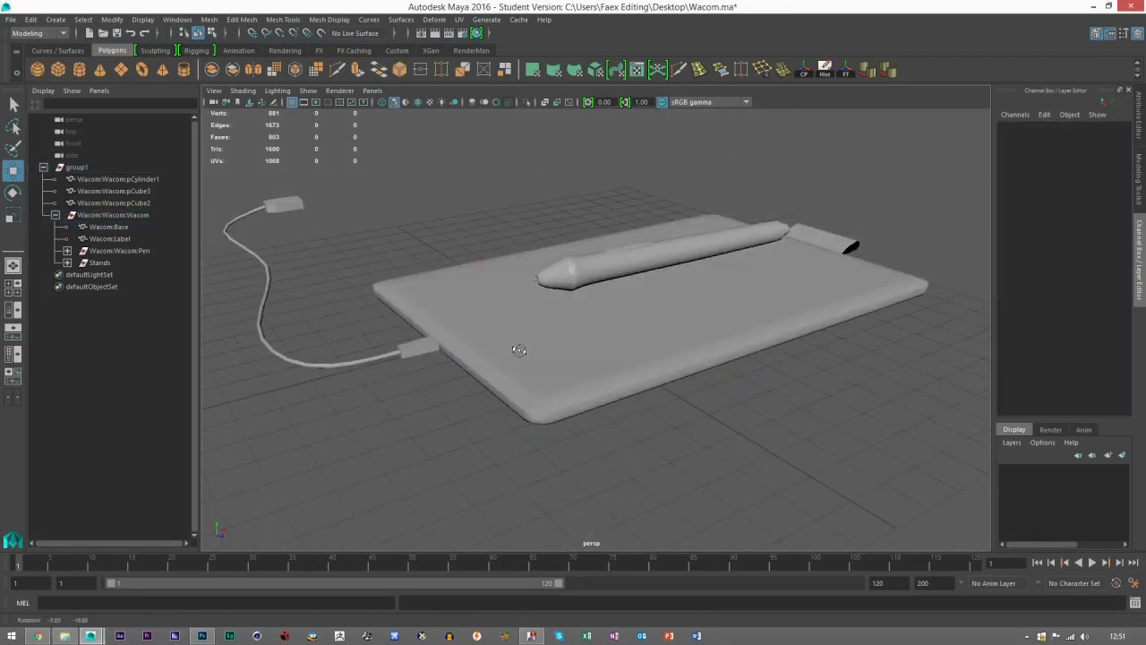
{"action": "scroll", "coordinate": [517, 259], "scroll_direction": "down", "scroll_amount": 2}
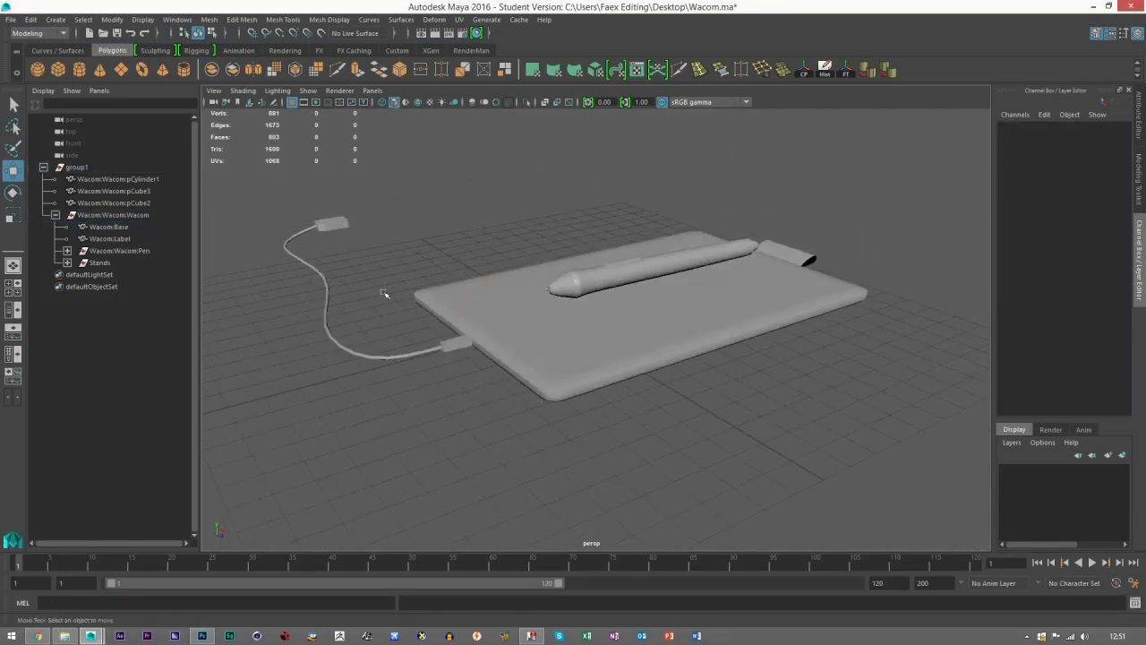
{"action": "left_click_drag", "start_coordinate": [552, 293], "coordinate": [468, 385], "text": "alt"}
Select the pen's body and examine the pen up close from the side and above, clearing the selection at the end
{"action": "left_click", "coordinate": [480, 330]}
{"action": "left_click", "coordinate": [555, 329]}
{"action": "scroll", "coordinate": [555, 330], "scroll_direction": "up", "scroll_amount": 3}
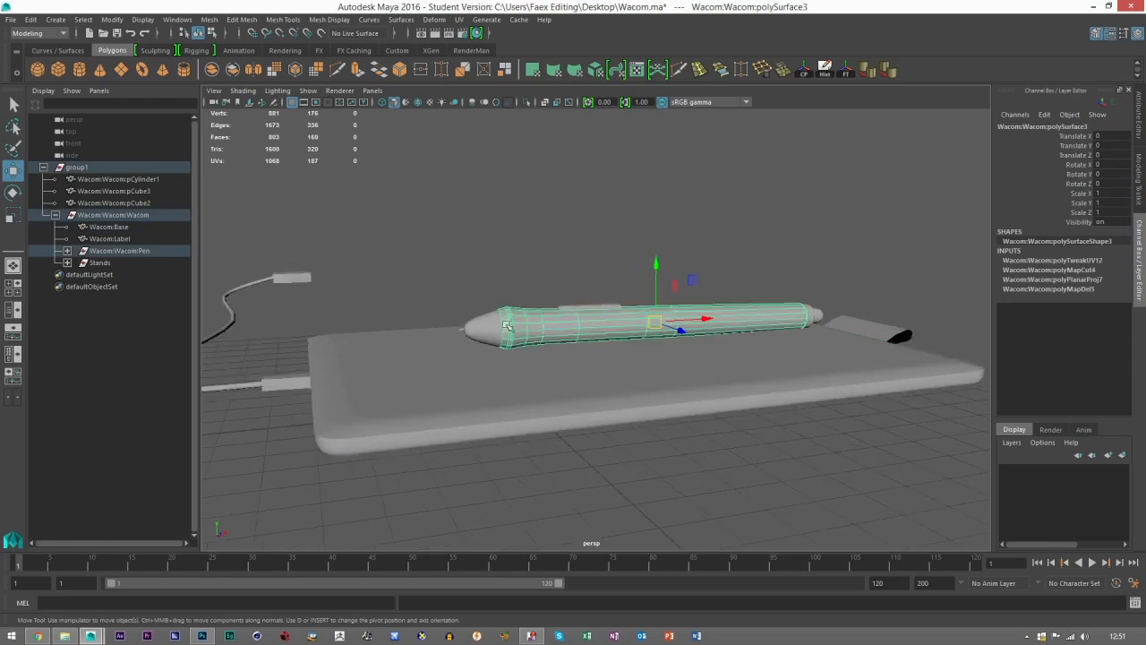
{"action": "left_click_drag", "start_coordinate": [636, 324], "coordinate": [640, 372], "text": "alt"}
{"action": "scroll", "coordinate": [640, 372], "scroll_direction": "up", "scroll_amount": 3}
{"action": "middle_click_drag", "start_coordinate": [632, 378], "coordinate": [555, 418], "text": "alt"}
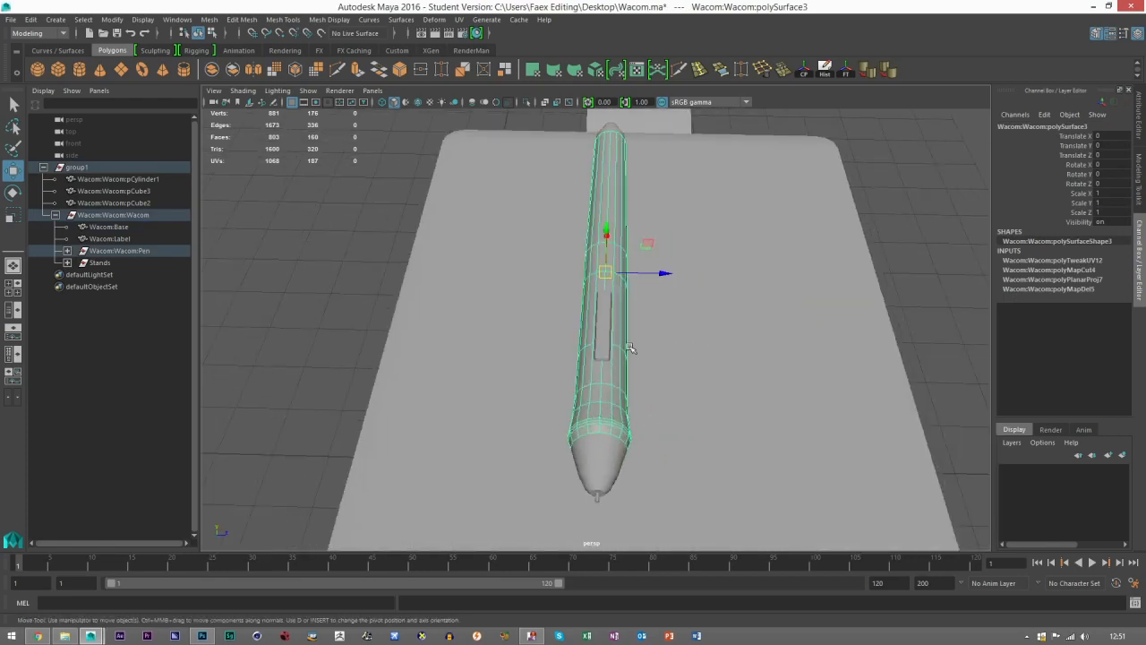
{"action": "left_click_drag", "start_coordinate": [598, 286], "coordinate": [548, 407], "text": "alt"}
{"action": "left_click", "coordinate": [462, 276]}
{"action": "left_click_drag", "start_coordinate": [544, 343], "coordinate": [395, 317], "text": "alt"}
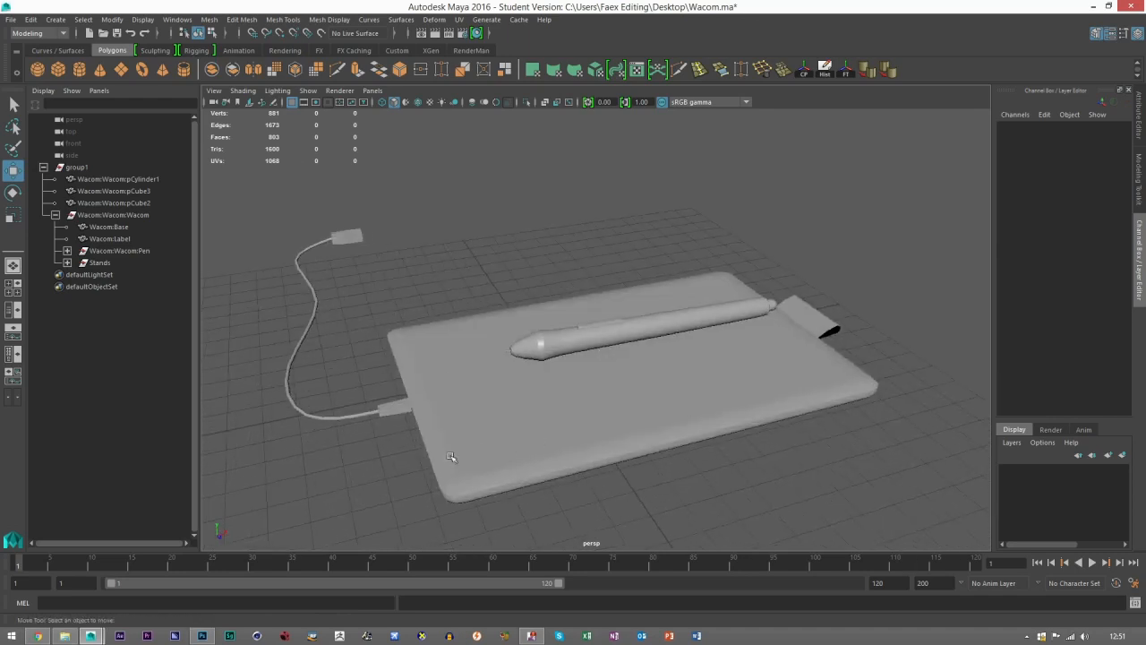
Switch to Photoshop and review the two tablet base shells in the UV snapshot
{"action": "left_click", "coordinate": [213, 636]}
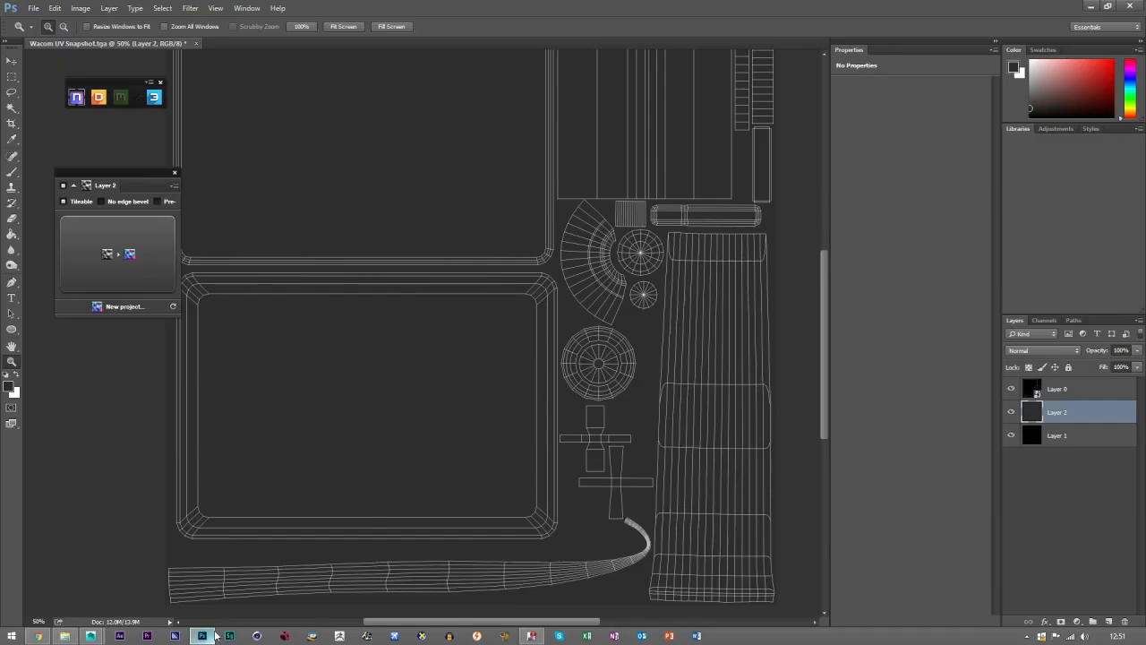
{"action": "scroll", "coordinate": [435, 352], "scroll_direction": "up", "scroll_amount": 3}
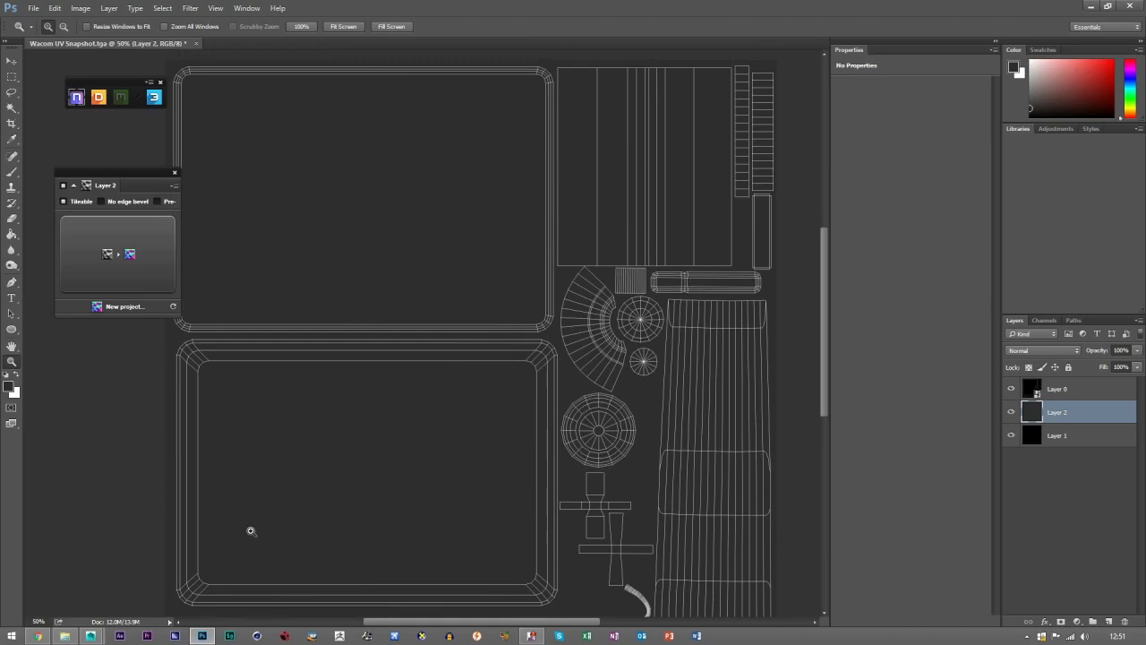
{"action": "scroll", "coordinate": [278, 430], "scroll_direction": "down", "scroll_amount": 2}
Switch to Maya, select the tablet base, and pick its large top face in face selection mode
{"action": "mouse_move", "coordinate": [93, 636]}
{"action": "left_click", "coordinate": [209, 582]}
{"action": "left_click", "coordinate": [429, 420]}
{"action": "left_click_drag", "start_coordinate": [429, 421], "coordinate": [441, 291], "text": "alt"}
{"action": "key", "text": "space"}
{"action": "mouse_move", "coordinate": [343, 239]}
{"action": "left_mouse_down", "text": "alt"}
{"action": "mouse_move", "coordinate": [377, 277]}
{"action": "mouse_move", "coordinate": [353, 254]}
{"action": "left_mouse_up", "text": "alt"}
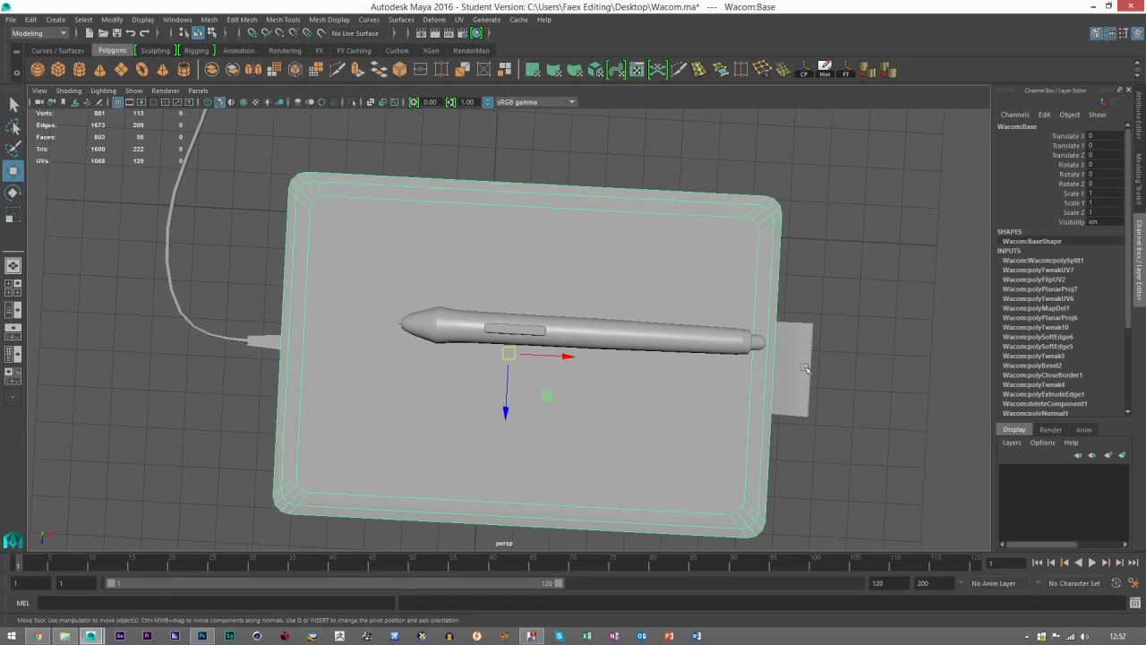
{"action": "left_click", "coordinate": [1138, 173]}
{"action": "left_click", "coordinate": [1083, 151]}
{"action": "left_click", "coordinate": [707, 324]}
{"action": "left_click_drag", "start_coordinate": [748, 337], "coordinate": [298, 350], "text": "alt"}
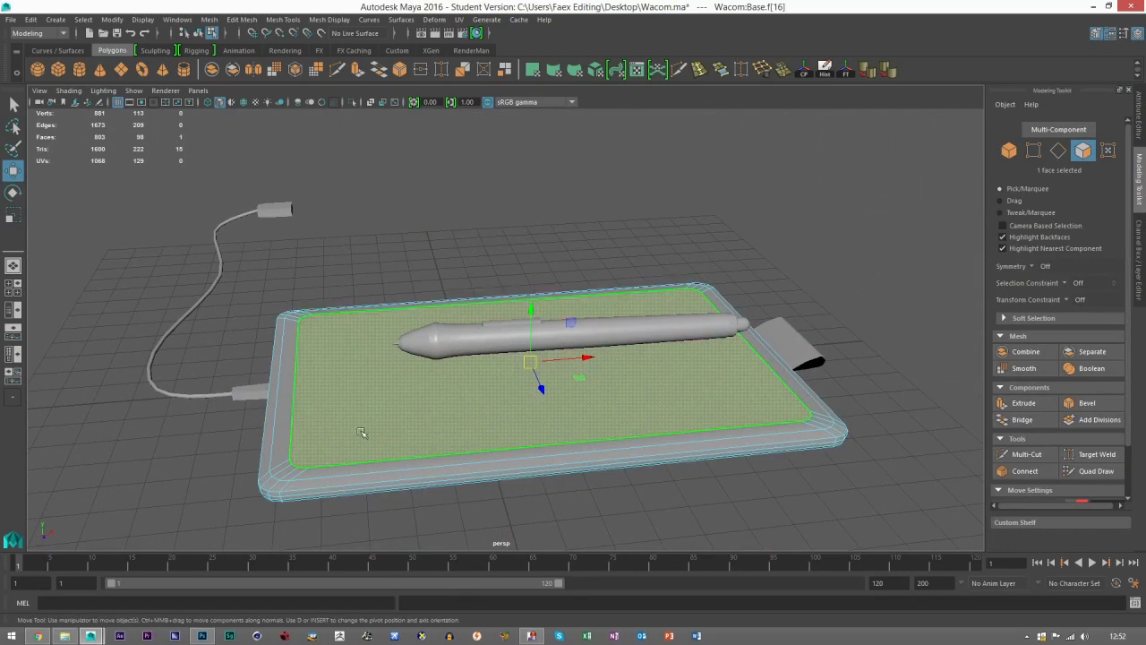
Switch to Photoshop and select the inner area of the lower tablet shell on Layer 0 with the Magic Wand
{"action": "left_click", "coordinate": [202, 635]}
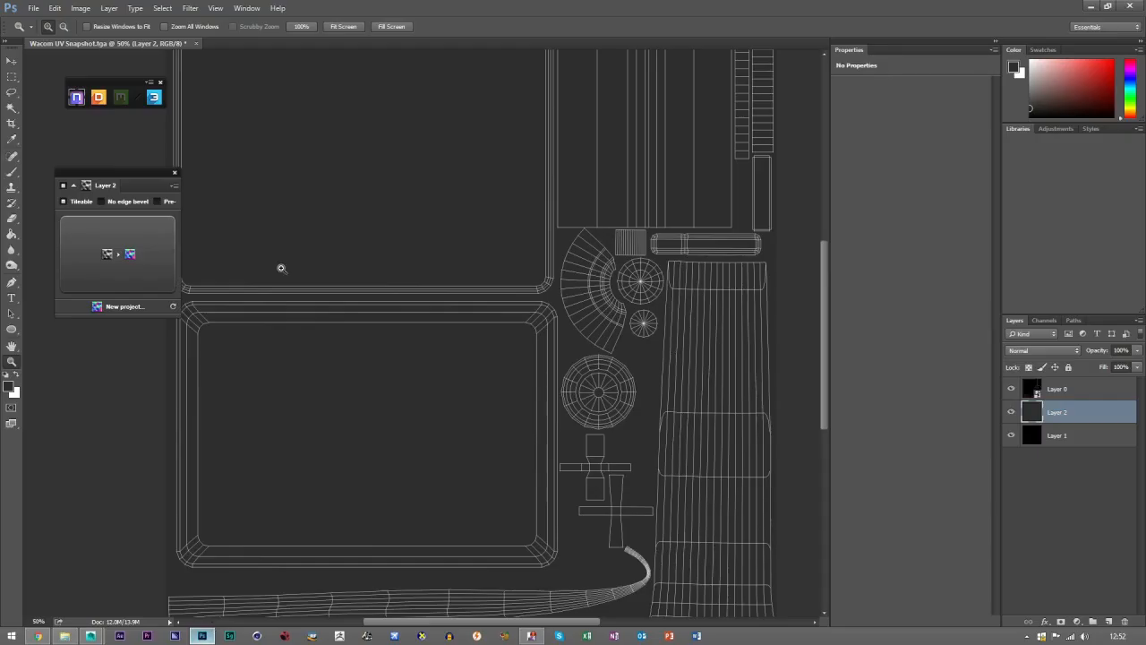
{"action": "left_click", "coordinate": [1057, 386]}
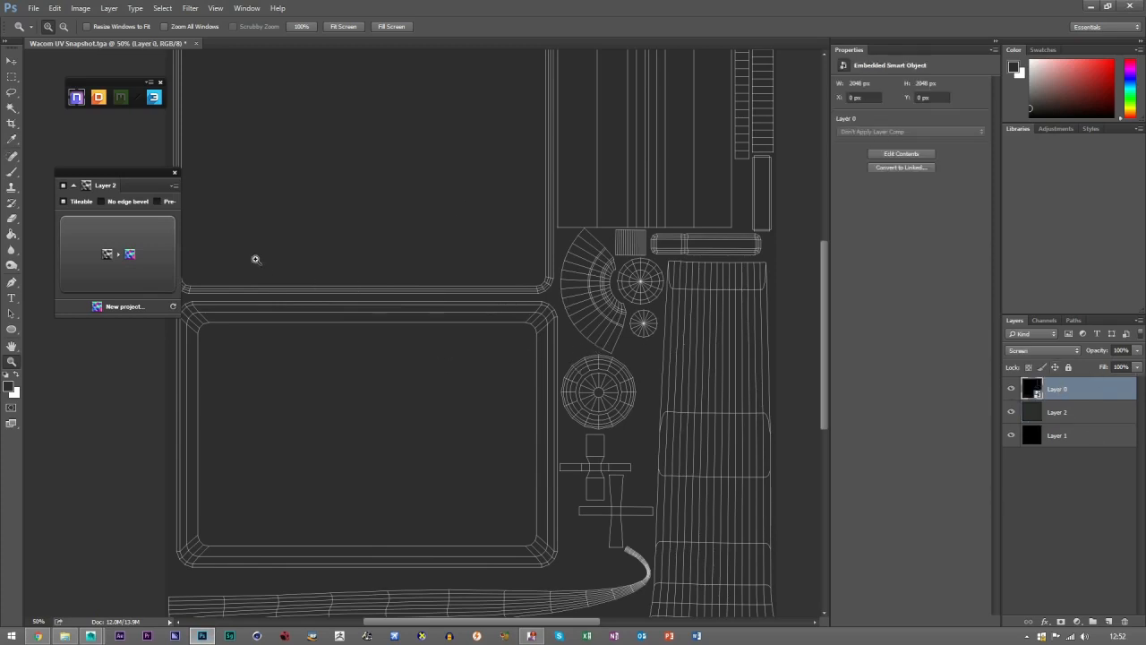
{"action": "left_click", "coordinate": [10, 106]}
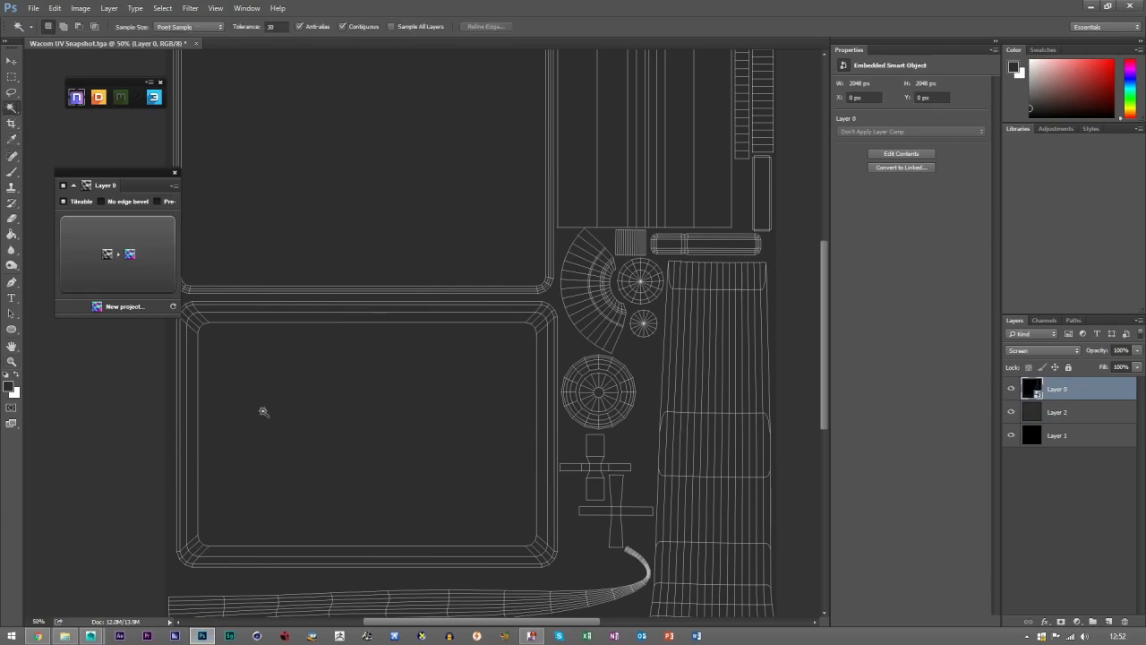
{"action": "left_click", "coordinate": [400, 404]}
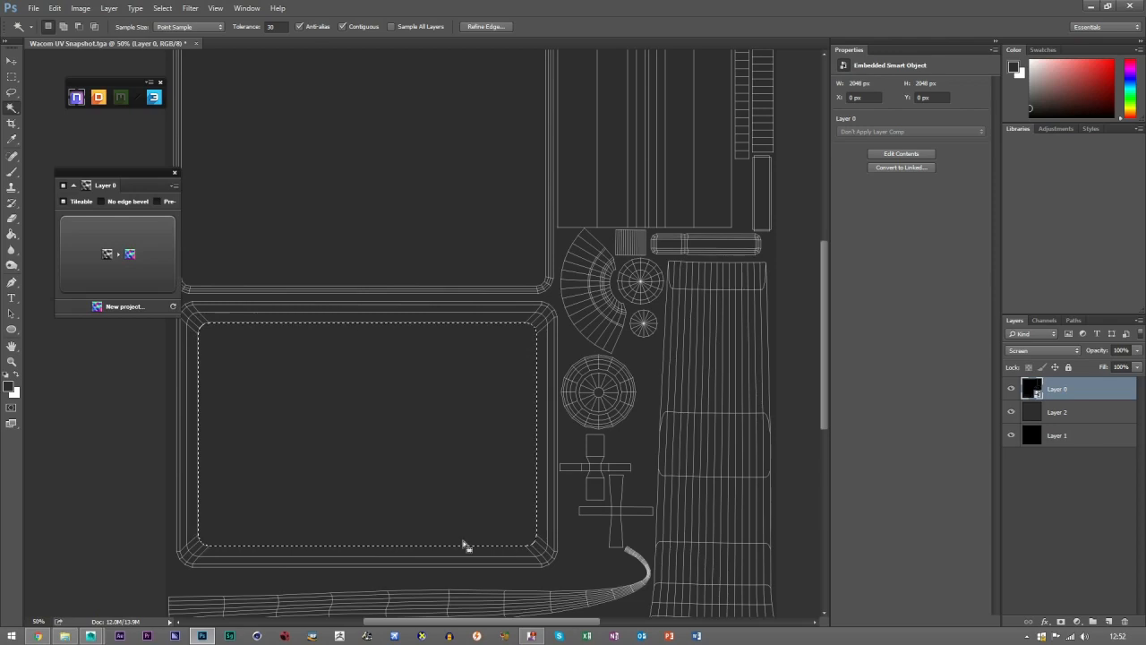
Add a new layer between Layer 2 and Layer 0, fill the selected area with bright red, and deselect
{"action": "left_click", "coordinate": [1108, 620], "text": "ctrl"}
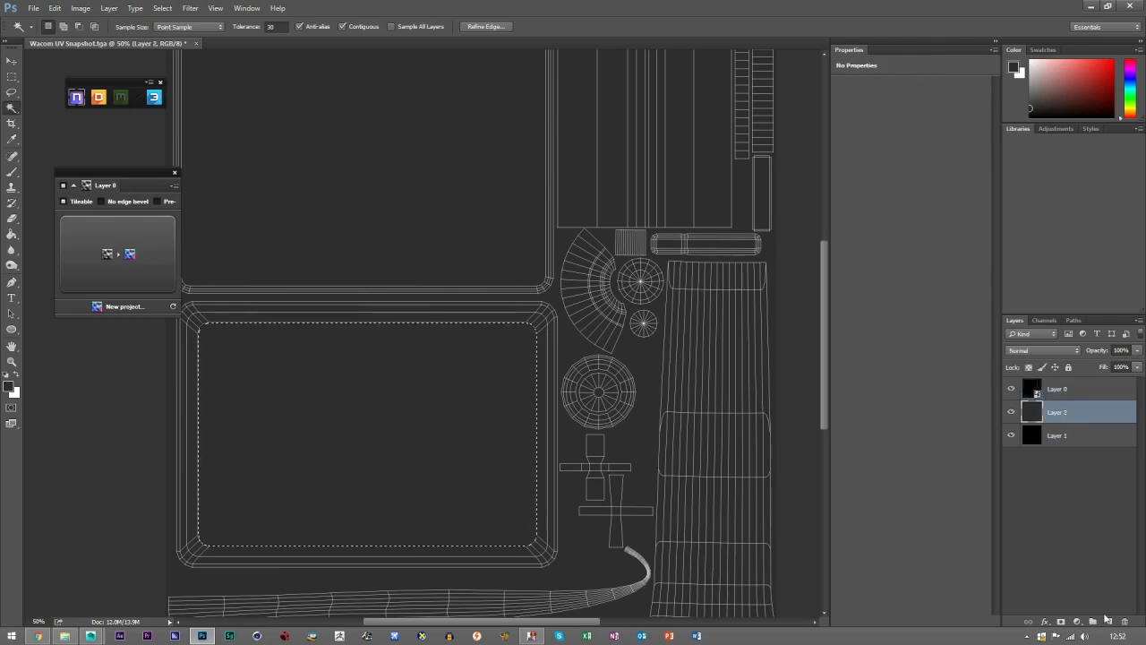
{"action": "left_click", "coordinate": [8, 386]}
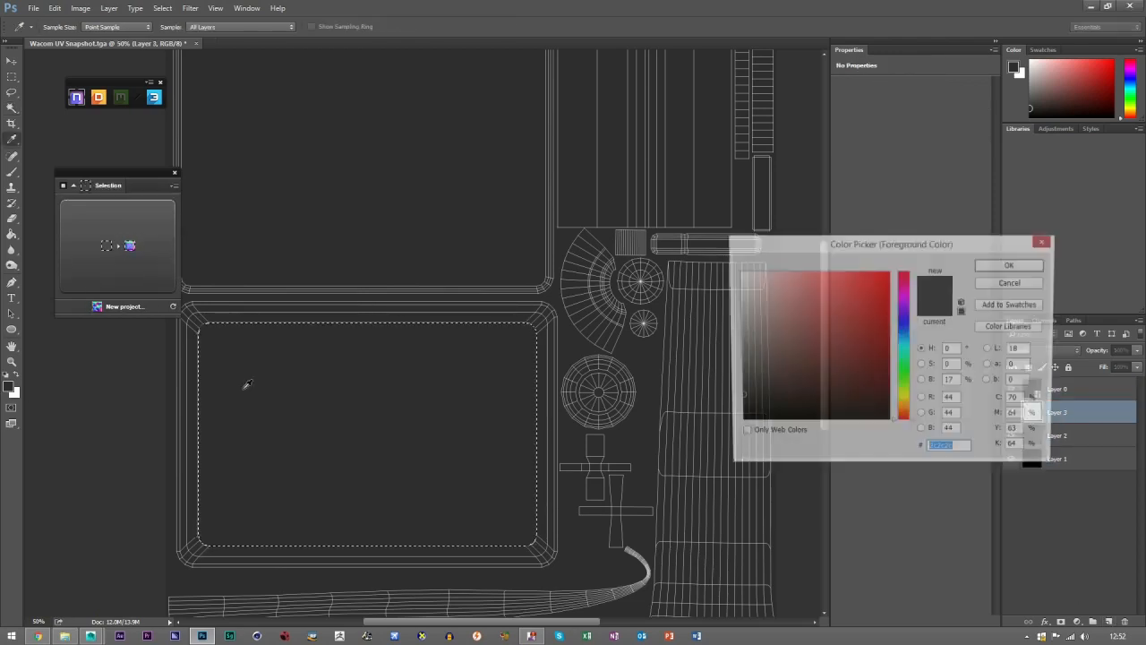
{"action": "type", "text": "ff0000"}
{"action": "left_click", "coordinate": [1011, 265]}
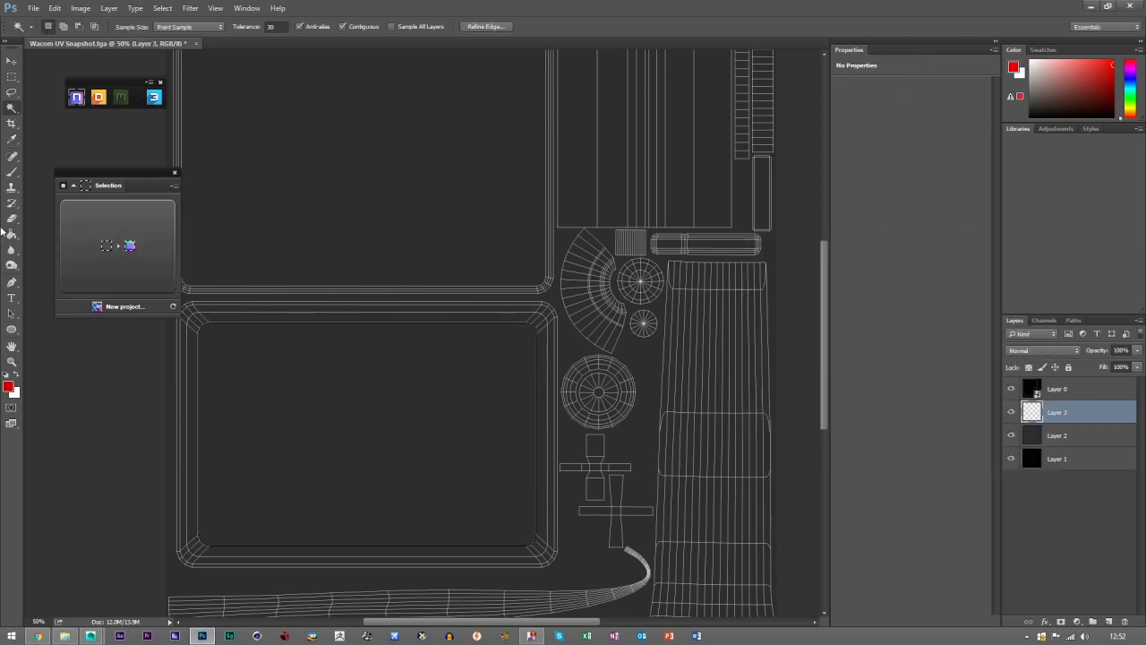
{"action": "left_click", "coordinate": [342, 408]}
{"action": "key", "text": "m"}
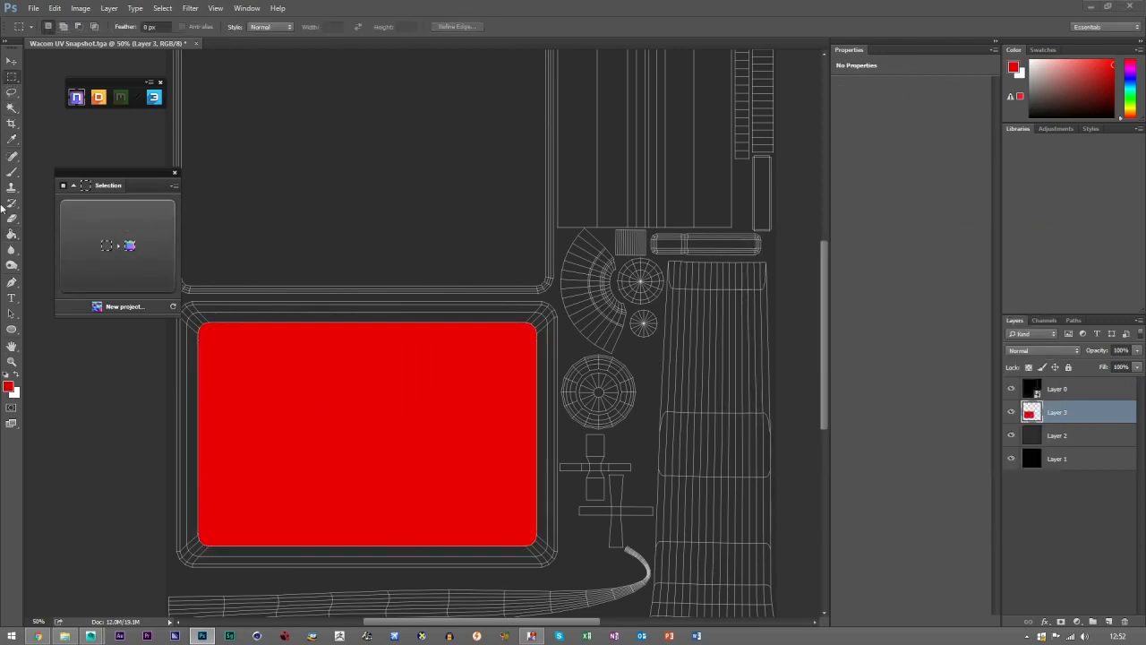
Select all vertical strips of the large striped UV shell beside the upper tablet shell on Layer 0 with the Magic Wand
{"action": "left_click", "coordinate": [12, 93]}
{"action": "left_click", "coordinate": [1055, 390]}
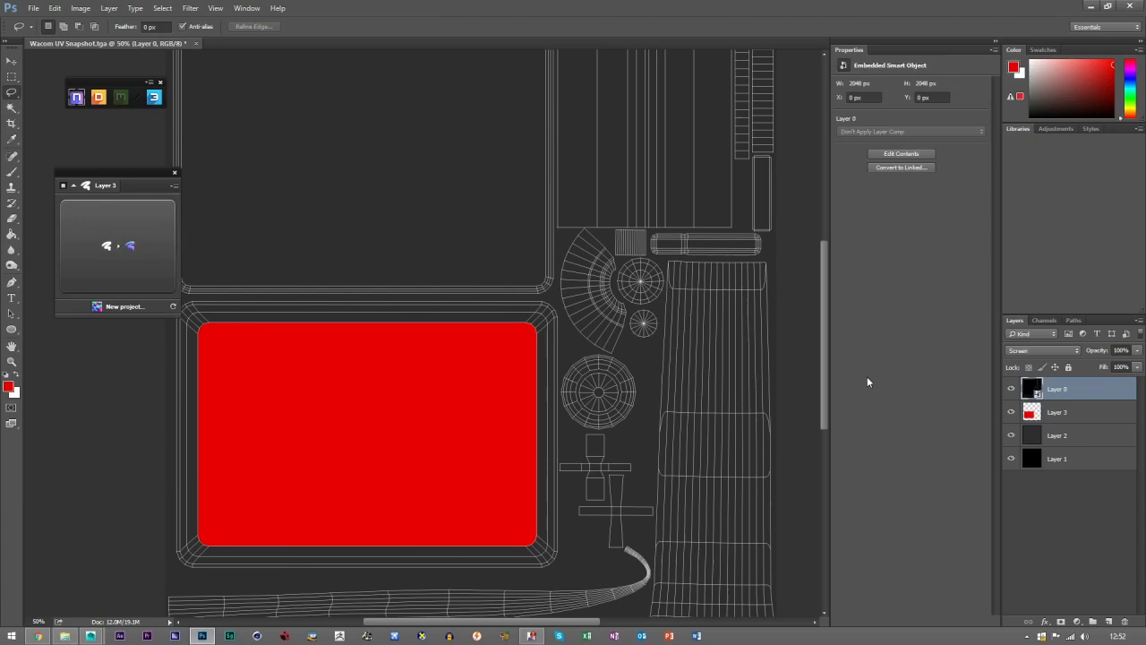
{"action": "scroll", "coordinate": [669, 312], "scroll_direction": "up", "scroll_amount": 2}
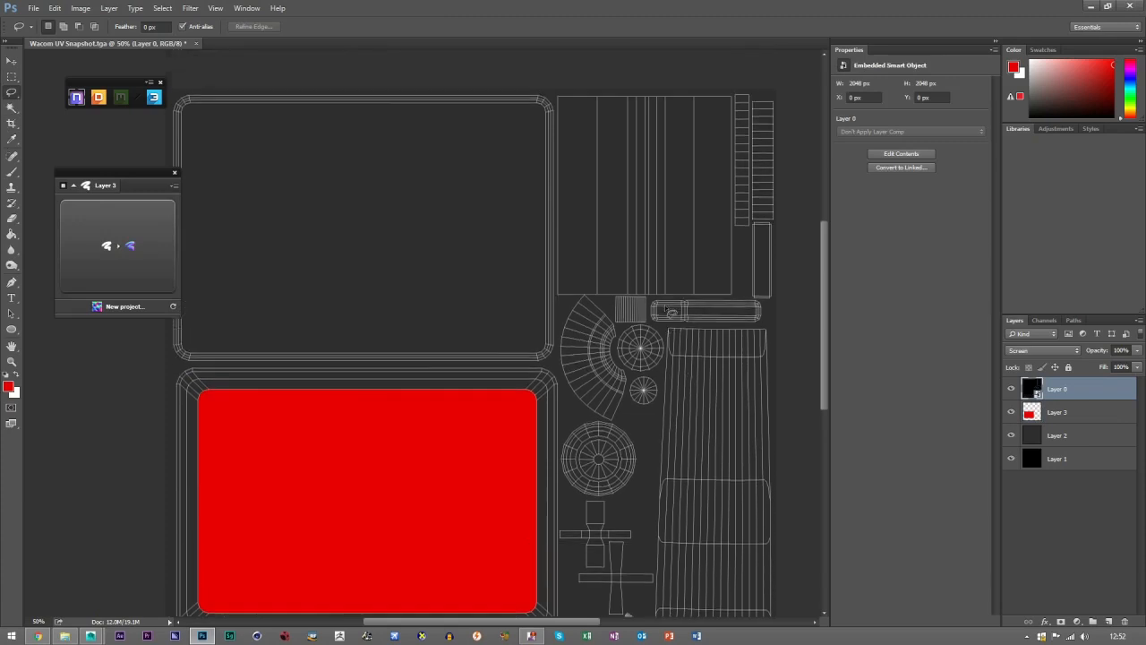
{"action": "left_click", "coordinate": [11, 108]}
{"action": "left_click", "coordinate": [613, 182]}
{"action": "left_click", "coordinate": [613, 183]}
{"action": "left_click", "coordinate": [632, 185]}
{"action": "left_click", "coordinate": [640, 184]}
{"action": "left_click", "coordinate": [647, 184]}
{"action": "left_click", "coordinate": [653, 185], "text": "shift"}
{"action": "left_click", "coordinate": [662, 186], "text": "shift"}
{"action": "left_click", "coordinate": [679, 187], "text": "shift"}
{"action": "left_click", "coordinate": [712, 191], "text": "shift"}
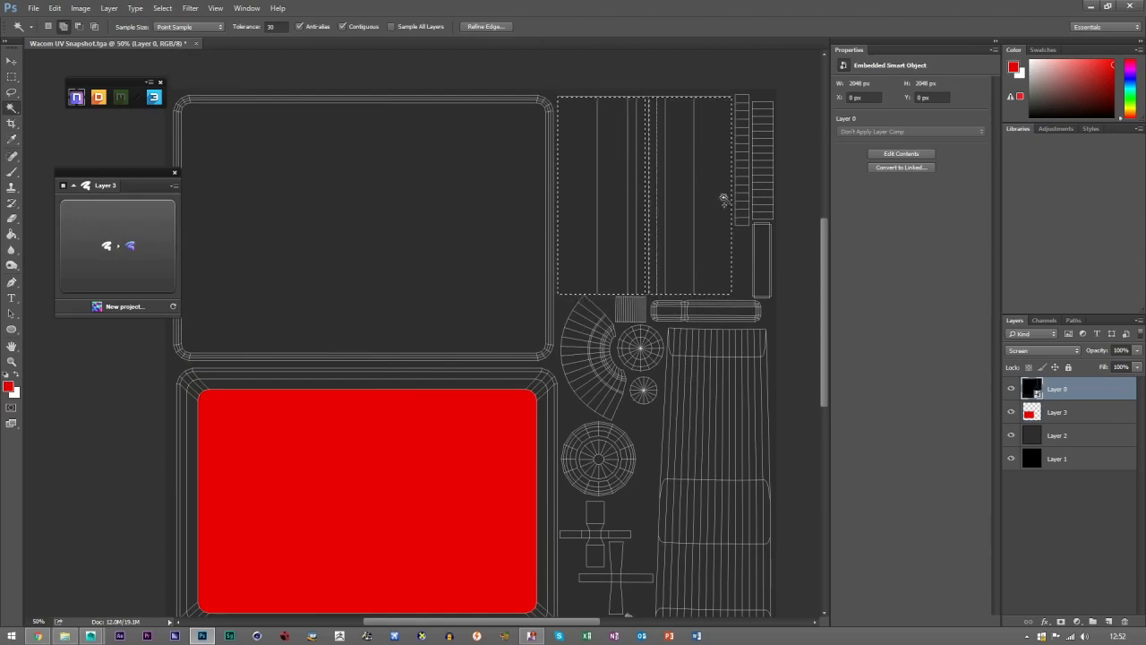
{"action": "left_click", "coordinate": [647, 171], "text": "shift"}
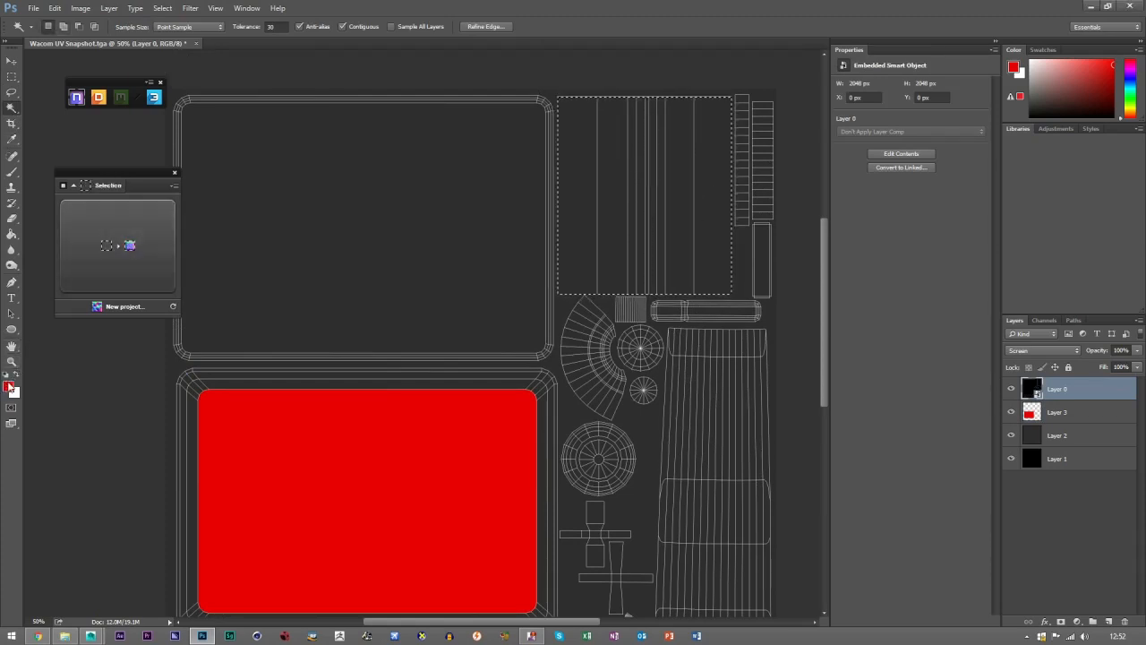
Set the foreground colour to bright green
{"action": "left_click", "coordinate": [10, 386]}
{"action": "left_click_drag", "start_coordinate": [864, 344], "coordinate": [908, 330]}
{"action": "left_click_drag", "start_coordinate": [887, 288], "coordinate": [890, 278]}
{"action": "left_click", "coordinate": [990, 265]}
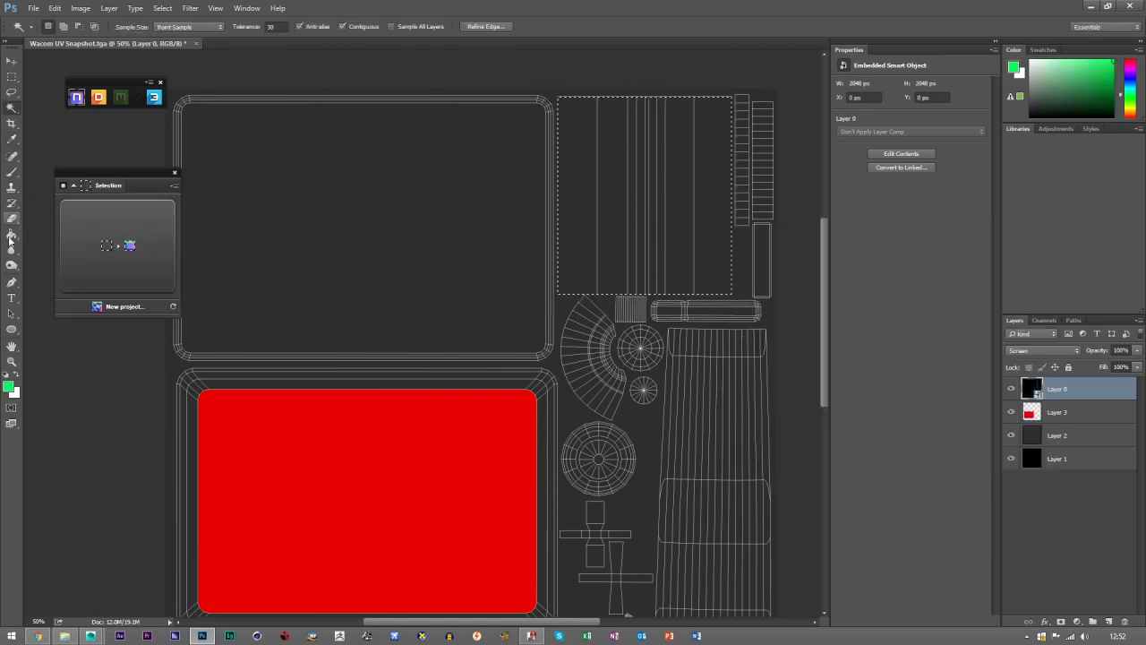
Fill the selected striped shell with green on a new layer above Layer 3, and deselect
{"action": "left_click", "coordinate": [10, 238]}
{"action": "left_click", "coordinate": [616, 221]}
{"action": "left_click", "coordinate": [593, 248]}
{"action": "left_click", "coordinate": [1089, 412]}
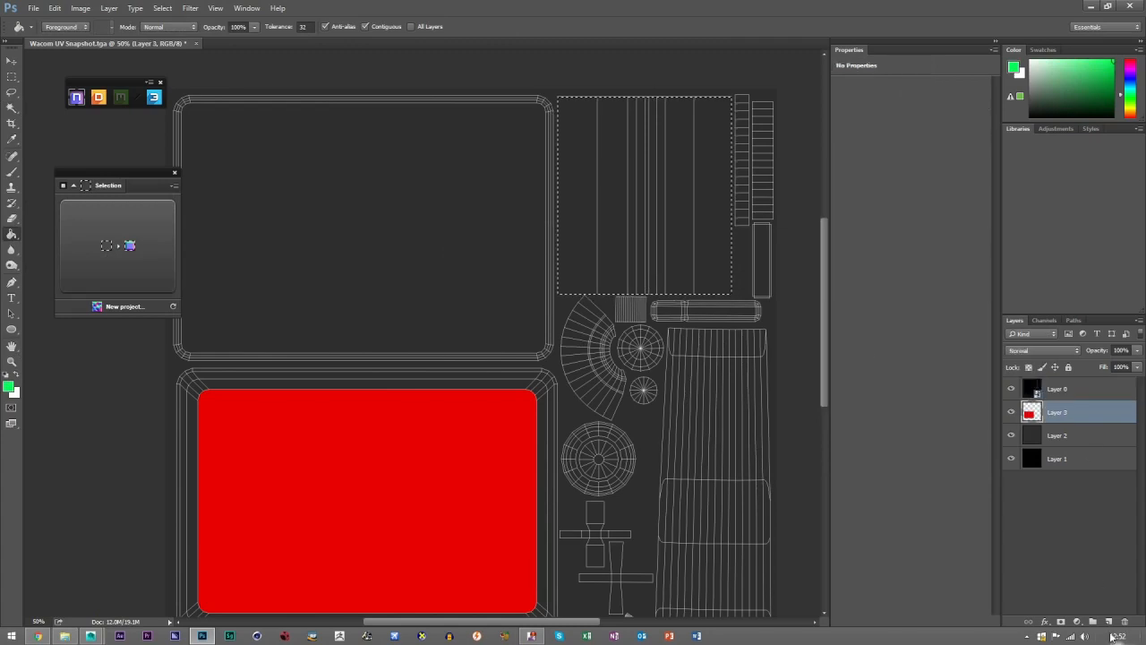
{"action": "left_click", "coordinate": [1108, 621]}
{"action": "left_click", "coordinate": [639, 284]}
{"action": "left_click", "coordinate": [12, 76]}
{"action": "left_click", "coordinate": [418, 207]}
{"action": "left_click", "coordinate": [10, 61]}
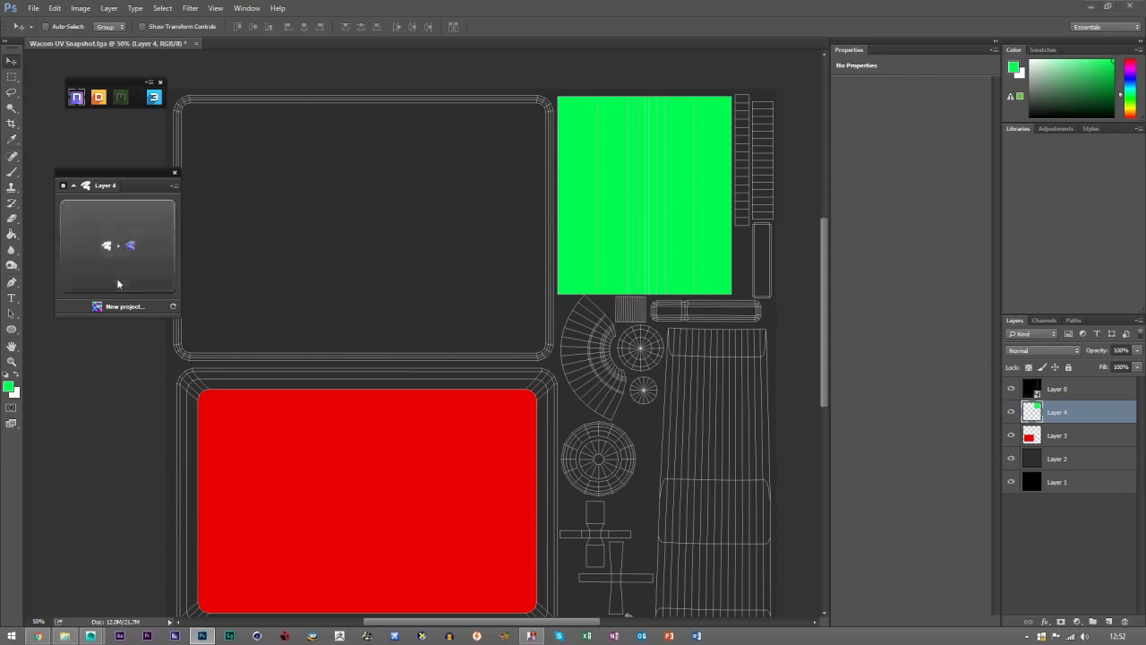
Delete Layer 4 with the green fill
{"action": "scroll", "coordinate": [260, 402], "scroll_direction": "down", "scroll_amount": 2}
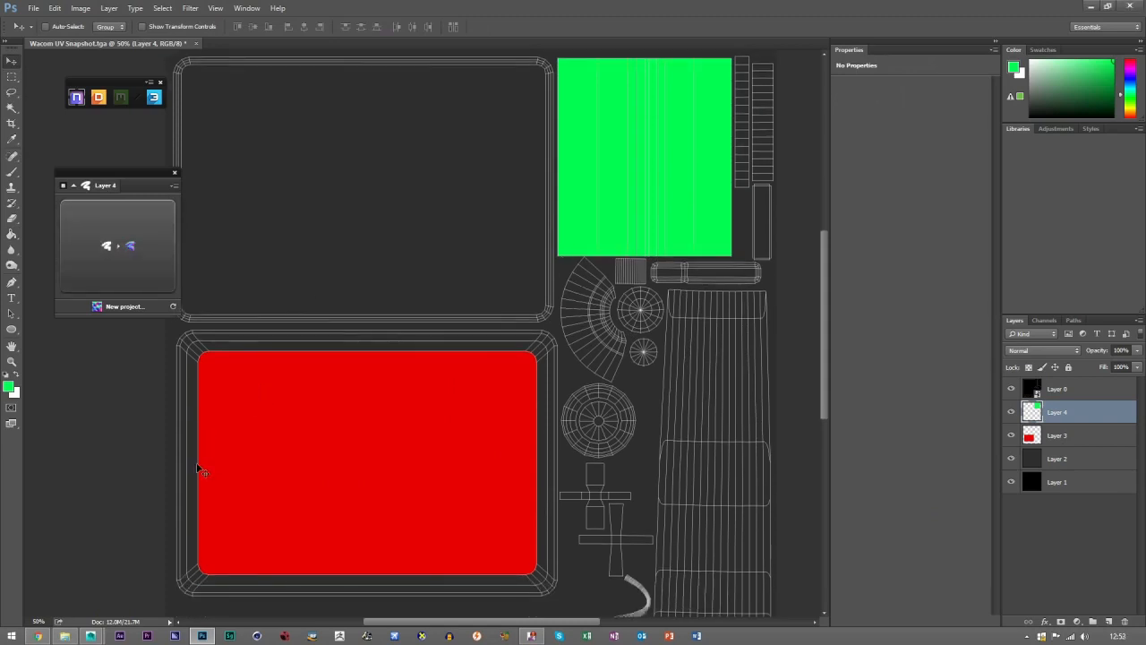
{"action": "key", "text": "Delete"}
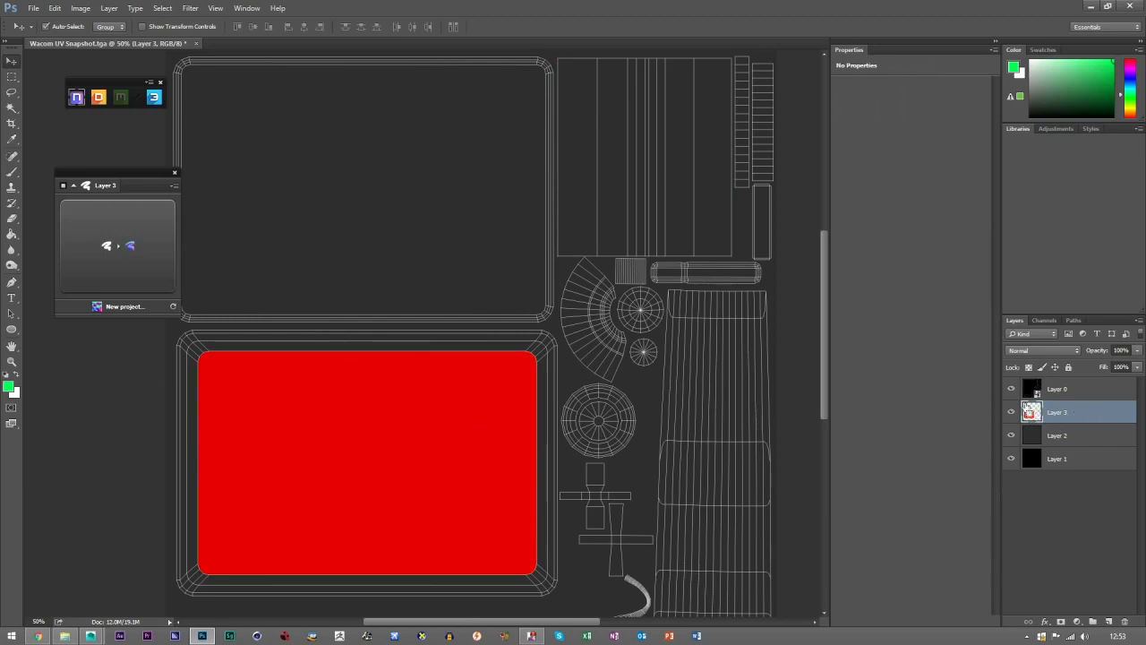
Load the red area of Layer 3 as a selection and convert it to a normal map with NDO
{"action": "left_click", "coordinate": [1033, 412], "text": "ctrl"}
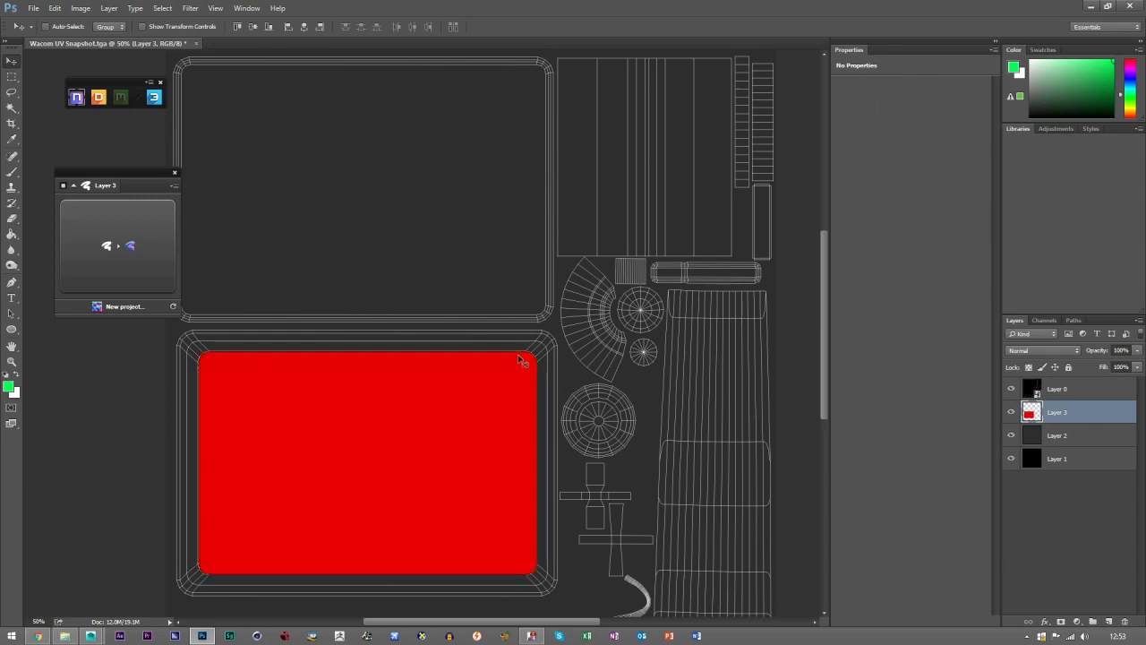
{"action": "key", "text": "ctrl+d"}
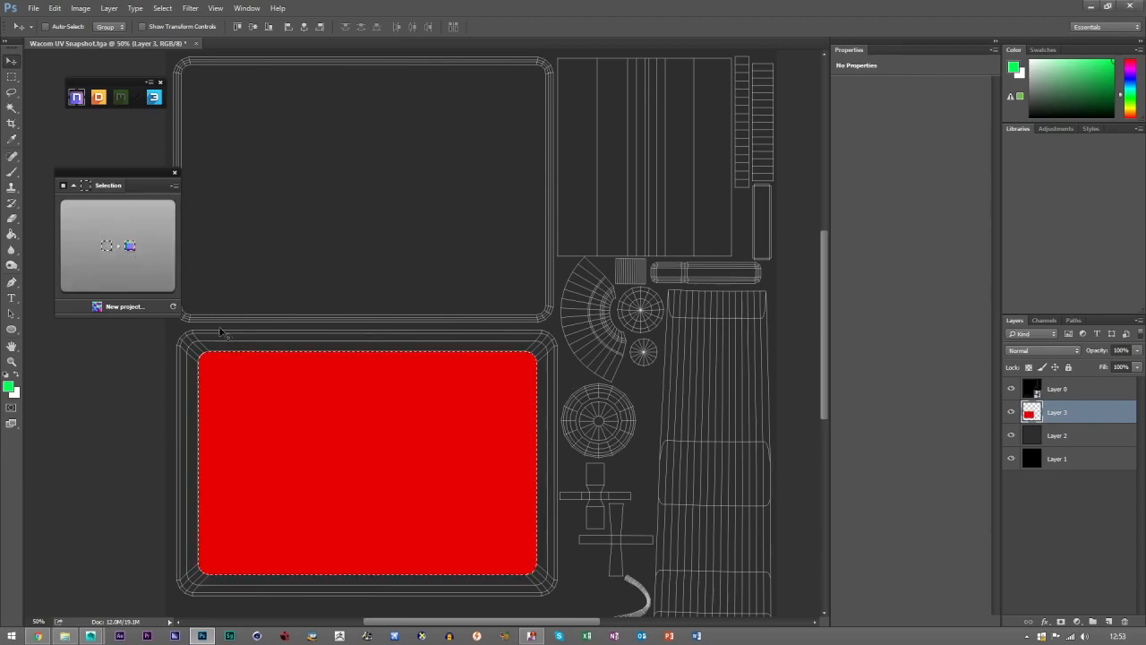
{"action": "left_click", "coordinate": [132, 264]}
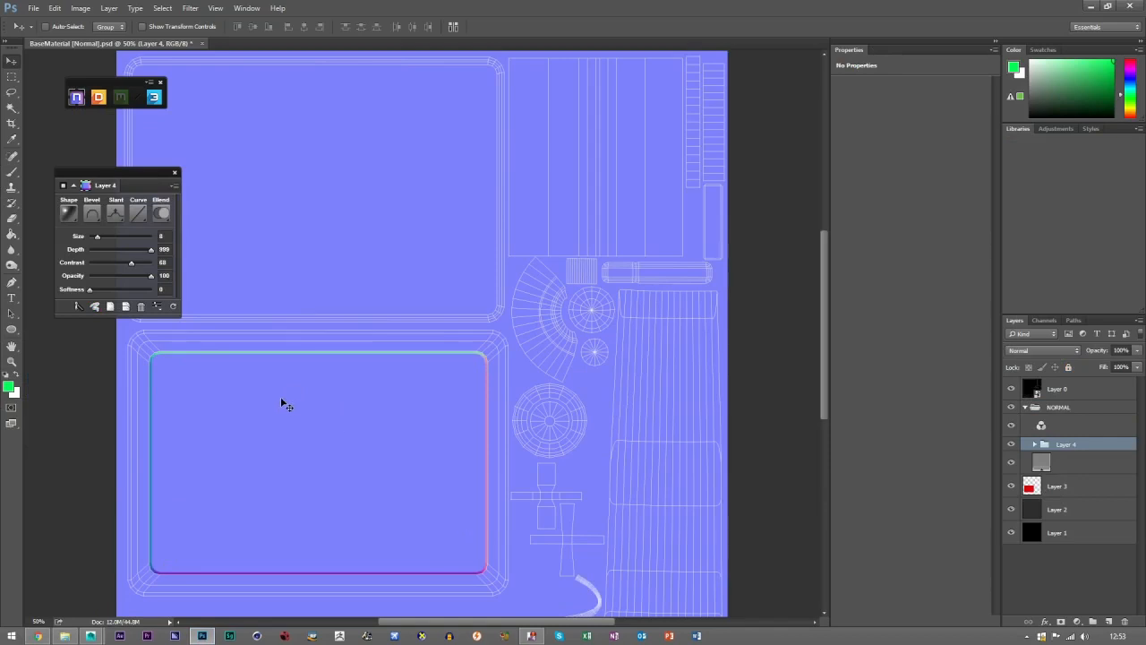
Set the NDO bevel's Size to 36, try a Softness of 15, and return the Softness to 0
{"action": "left_click", "coordinate": [110, 237]}
{"action": "left_click_drag", "start_coordinate": [111, 237], "coordinate": [123, 235]}
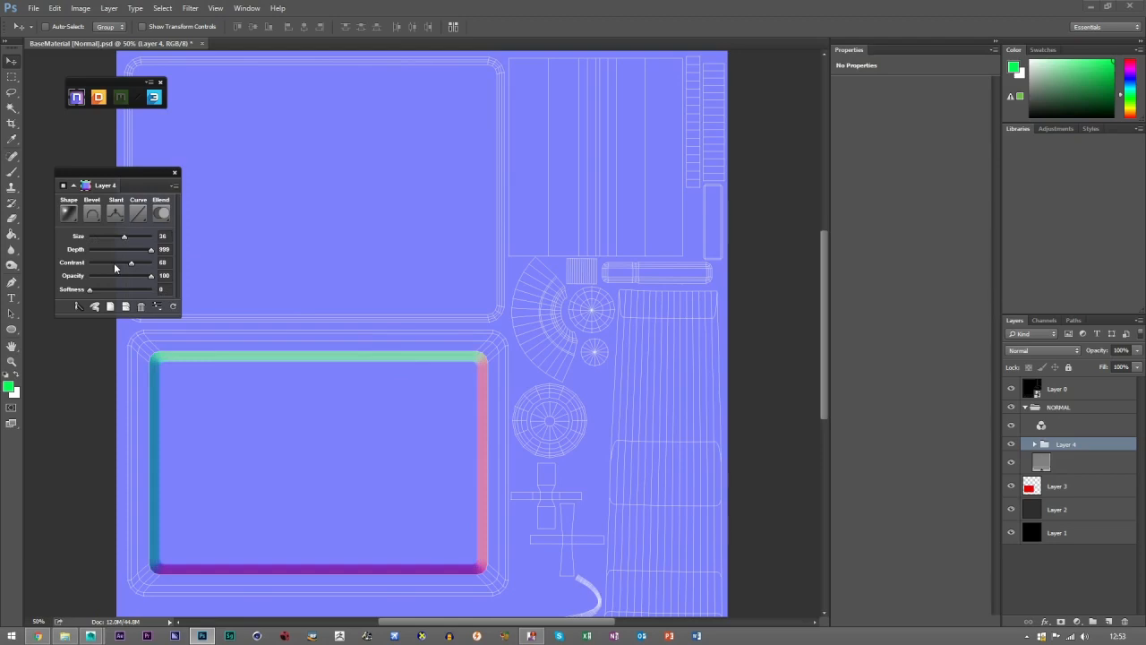
{"action": "left_click", "coordinate": [115, 276]}
{"action": "left_click", "coordinate": [147, 289]}
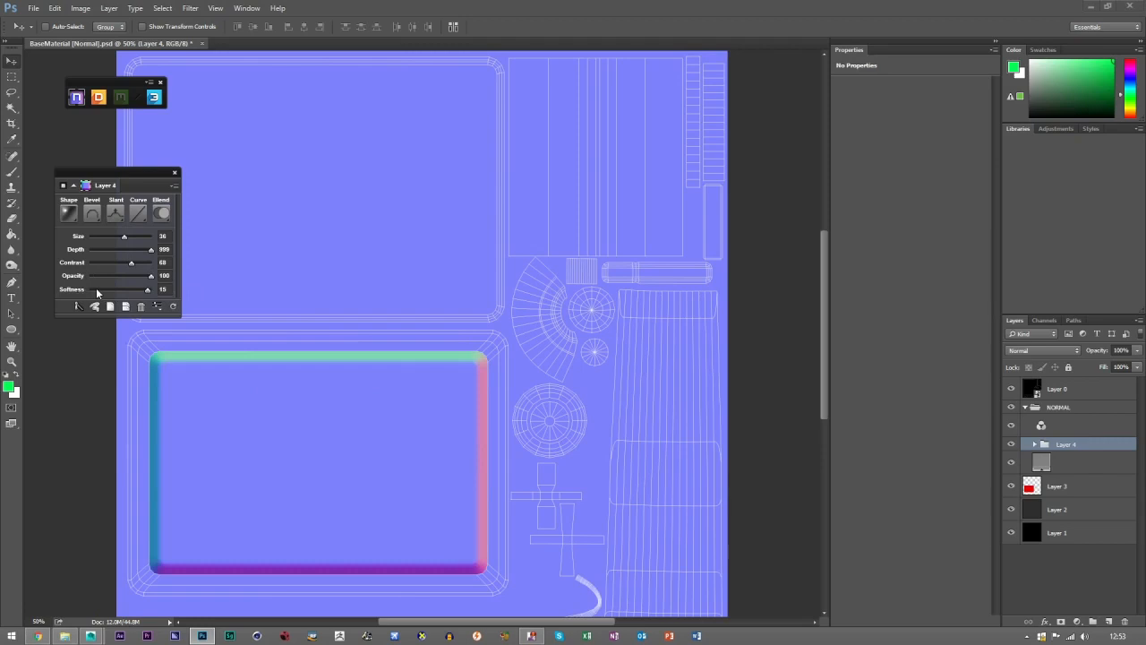
{"action": "left_click_drag", "start_coordinate": [96, 290], "coordinate": [89, 290]}
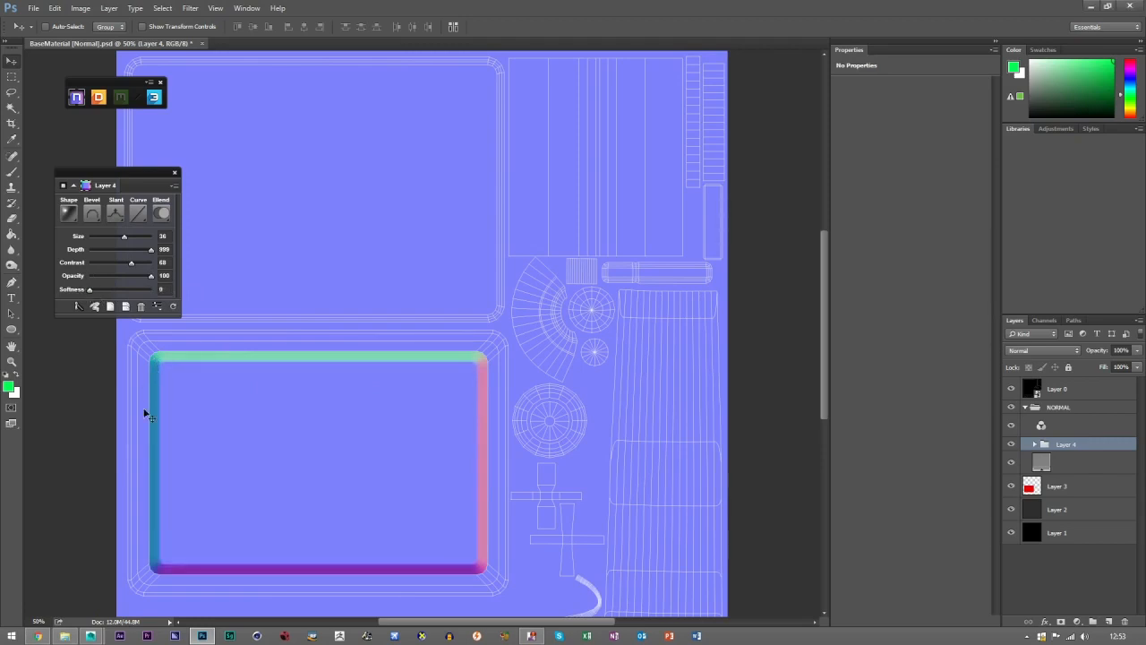
Hide the UV wireframe on Layer 0
{"action": "left_click", "coordinate": [1010, 389]}
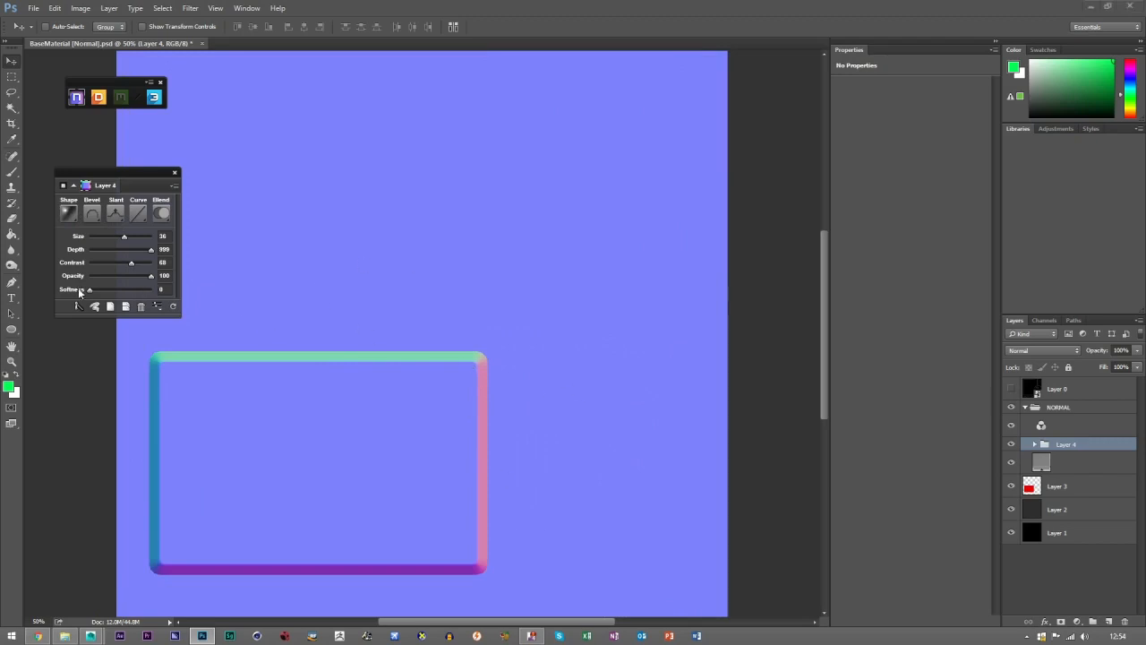
Change the bevel type of Layer 4's NDO normal detail to Groove
{"action": "left_click", "coordinate": [89, 219]}
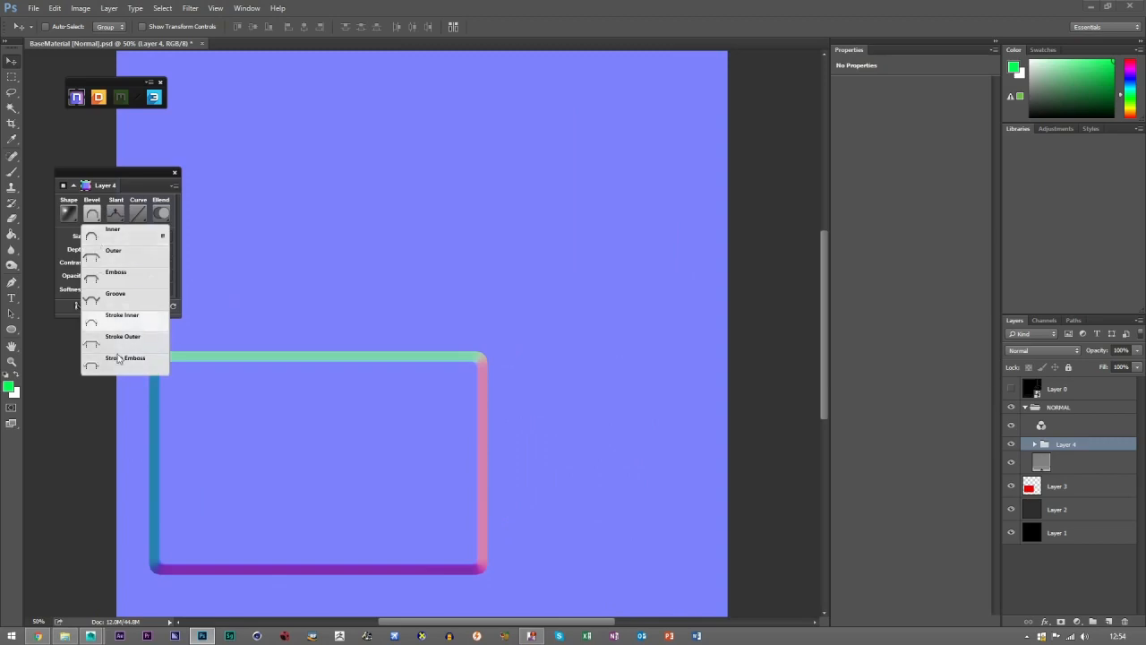
{"action": "left_click", "coordinate": [107, 302]}
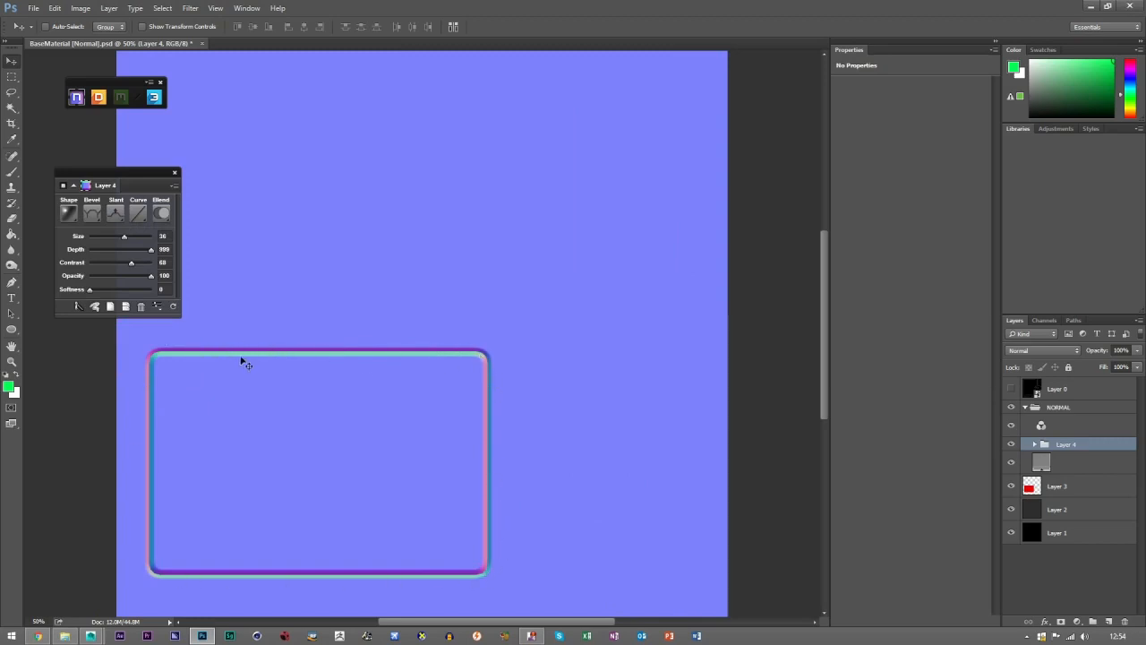
Load Layer 3's red area as a selection to check the groove against its outline, then hide Layer 3 and deselect
{"action": "left_click", "coordinate": [1011, 408]}
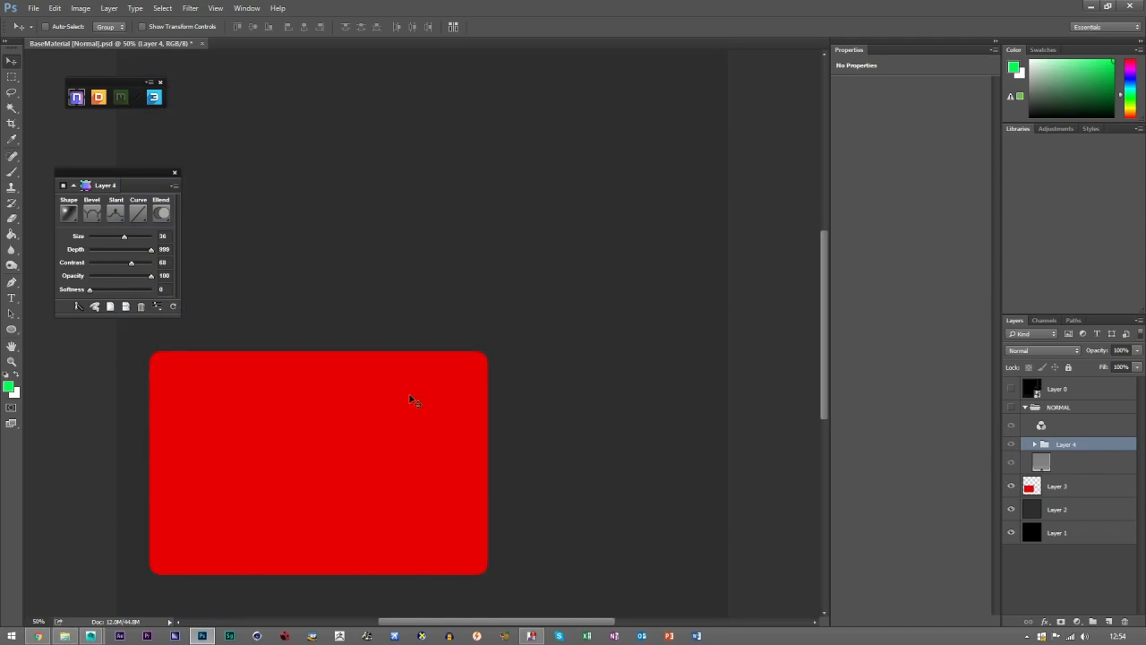
{"action": "left_click", "coordinate": [1033, 488], "text": "ctrl"}
{"action": "left_click", "coordinate": [1011, 408]}
{"action": "left_click", "coordinate": [1011, 486]}
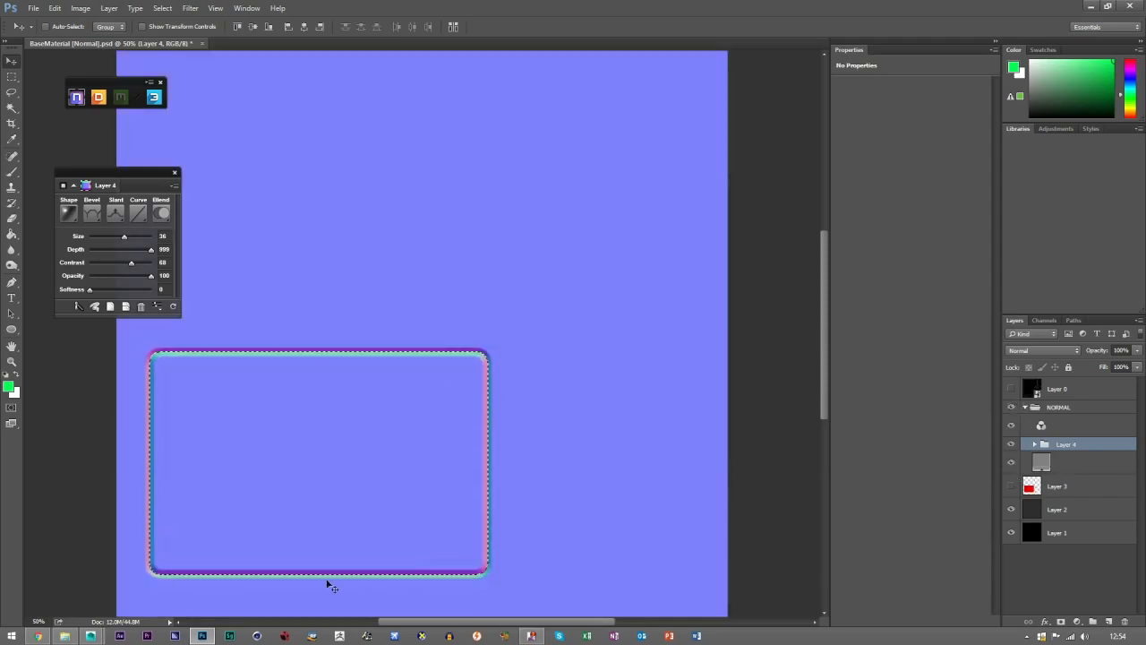
{"action": "key", "text": "ctrl+d"}
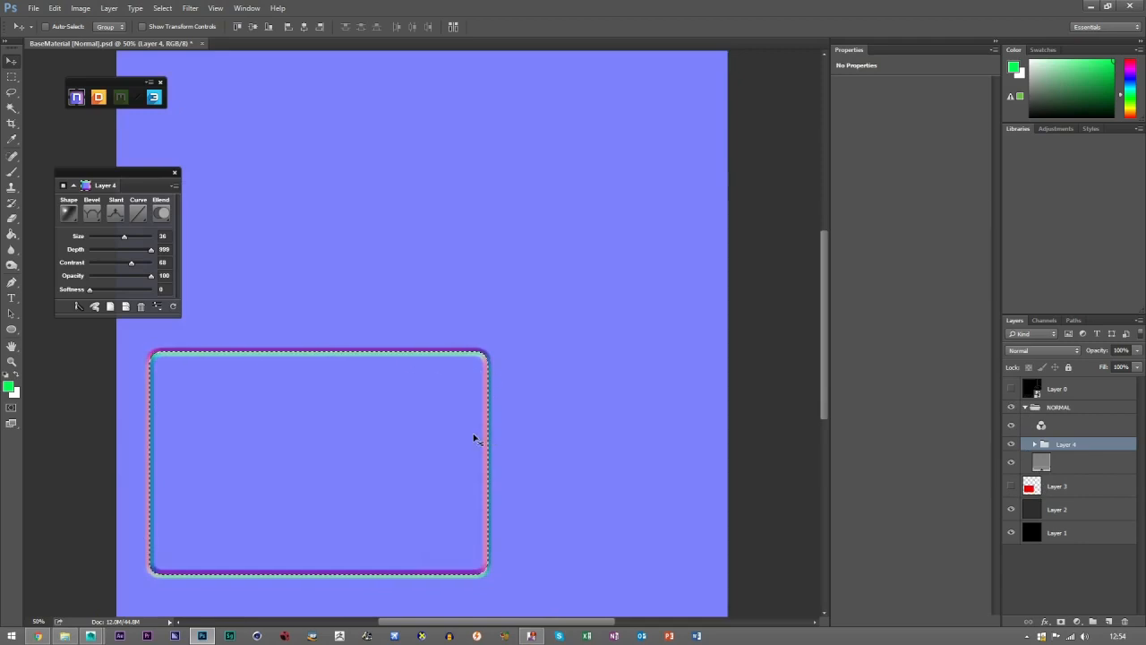
{"action": "key", "text": "ctrl+d"}
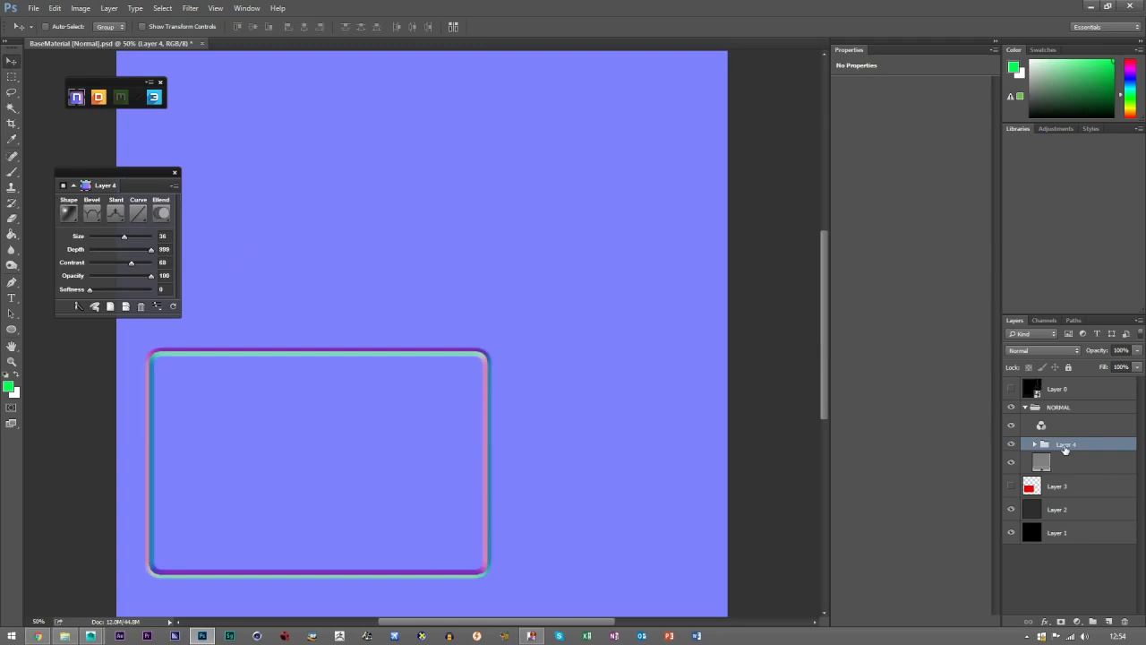
Try moving Layer 4's rounded groove across the canvas and undo the move
{"action": "left_click", "coordinate": [1016, 449]}
{"action": "left_click", "coordinate": [1015, 450]}
{"action": "left_click_drag", "start_coordinate": [324, 409], "coordinate": [446, 425]}
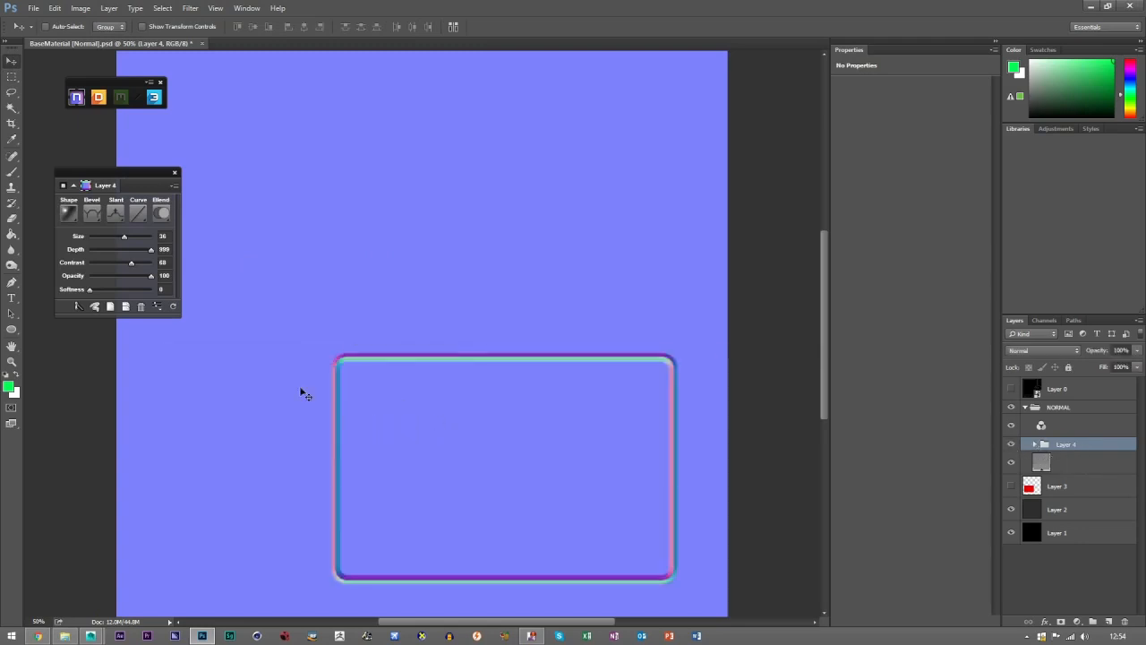
{"action": "key", "text": "ctrl+z"}
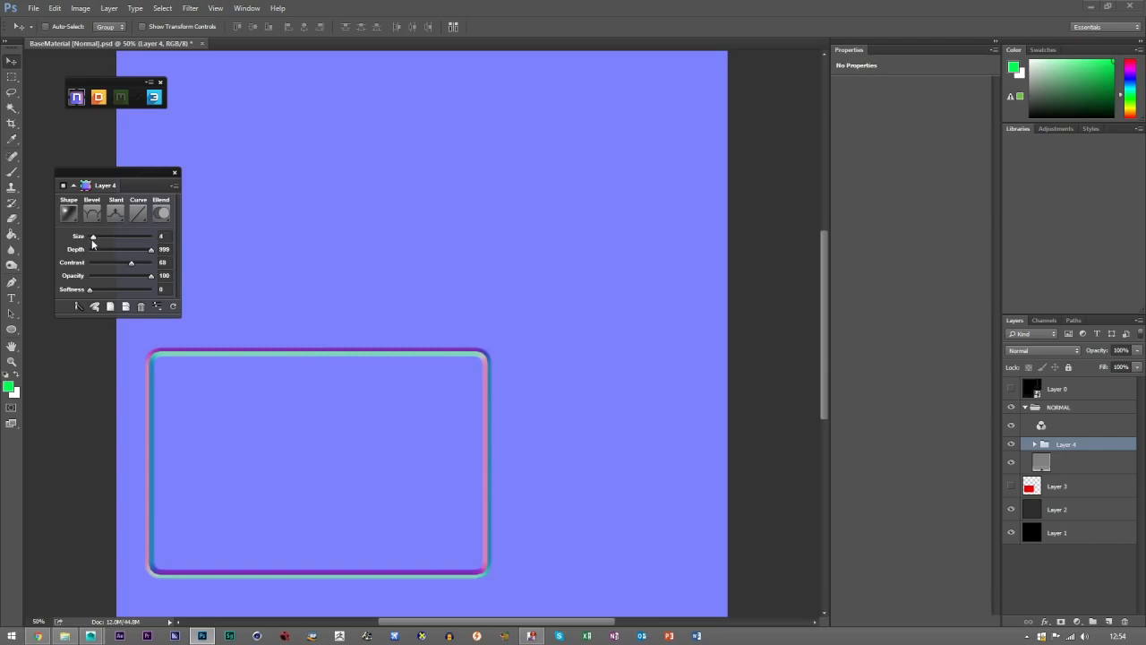
Set the Size of Layer 4's groove to 4 and inspect its rounded corner up close
{"action": "key", "text": "z"}
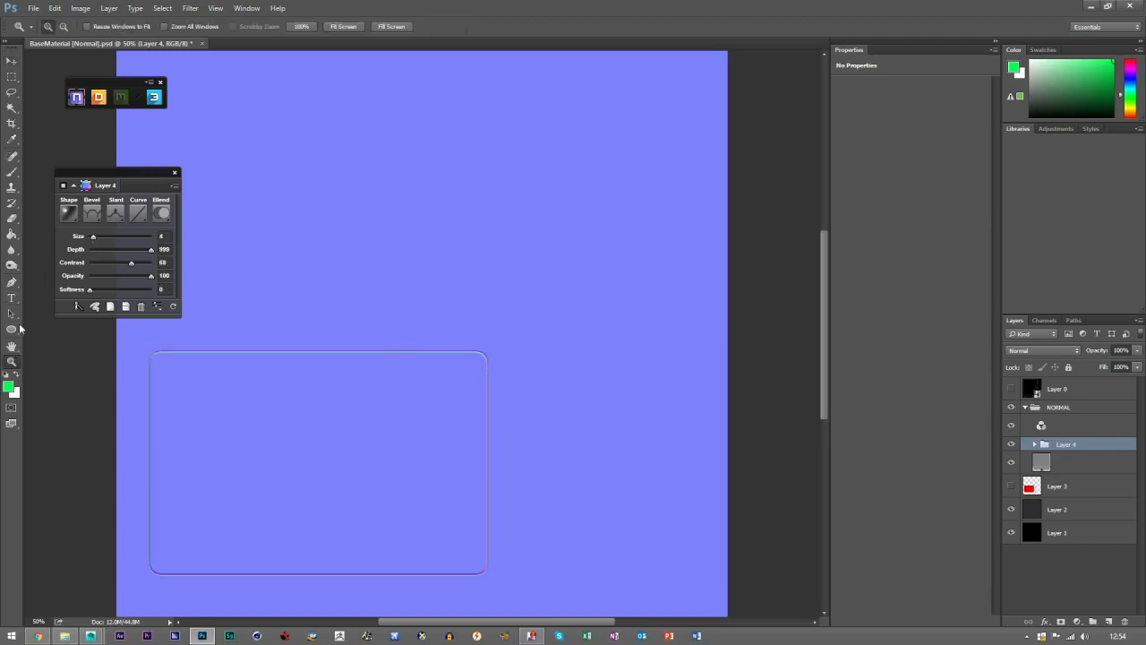
{"action": "left_click", "coordinate": [438, 473]}
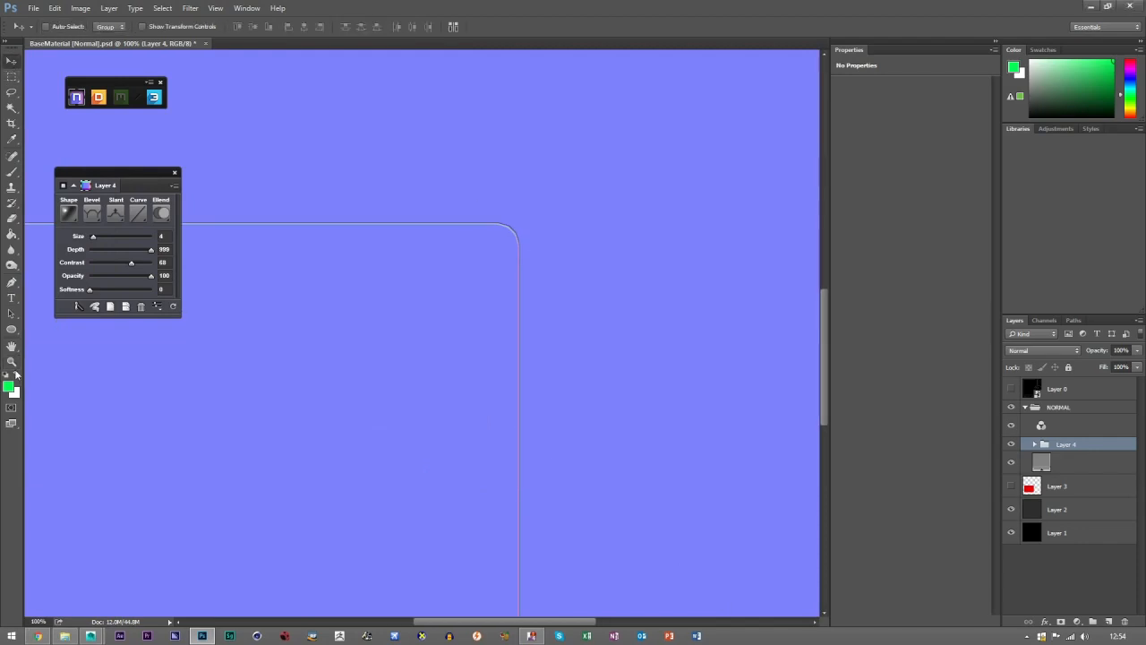
{"action": "left_click", "coordinate": [343, 25]}
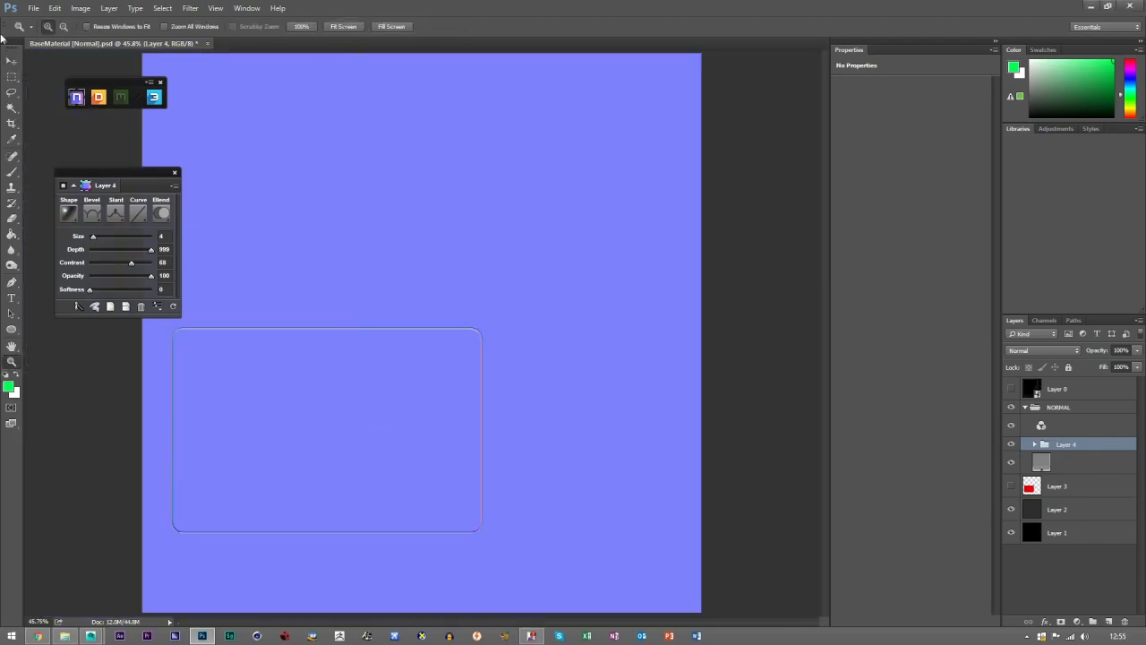
{"action": "left_click", "coordinate": [11, 60]}
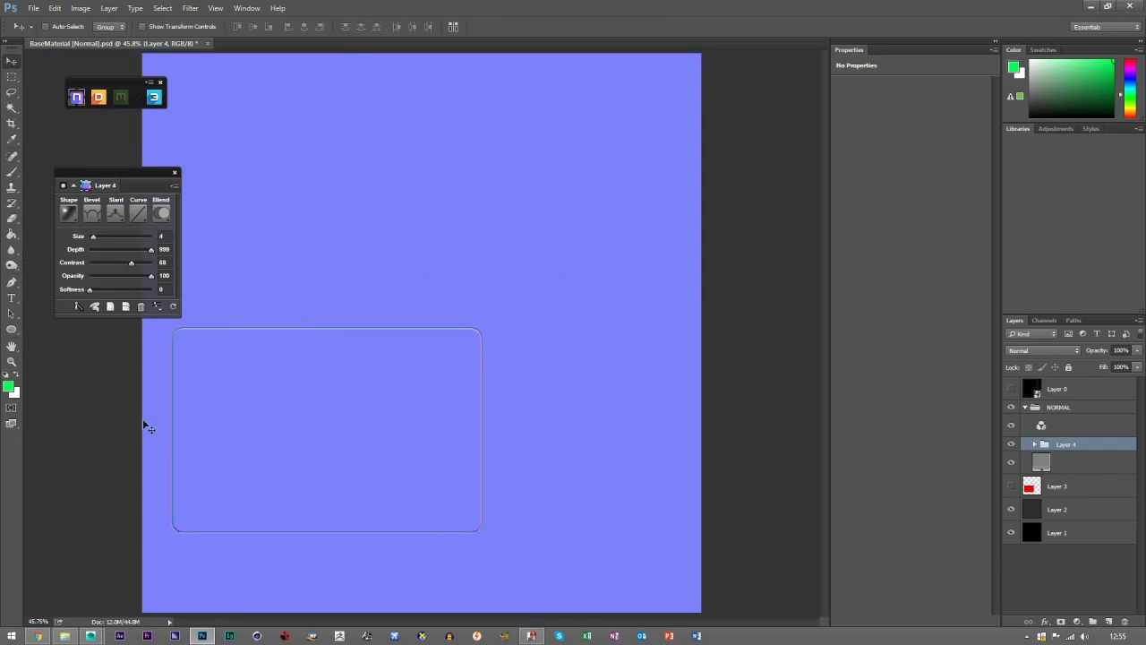
Open the reference photo one-by-wacom-small-2-g from Downloads, examine the tablet's drawing surface, and return to Photoshop
{"action": "left_click", "coordinate": [64, 635]}
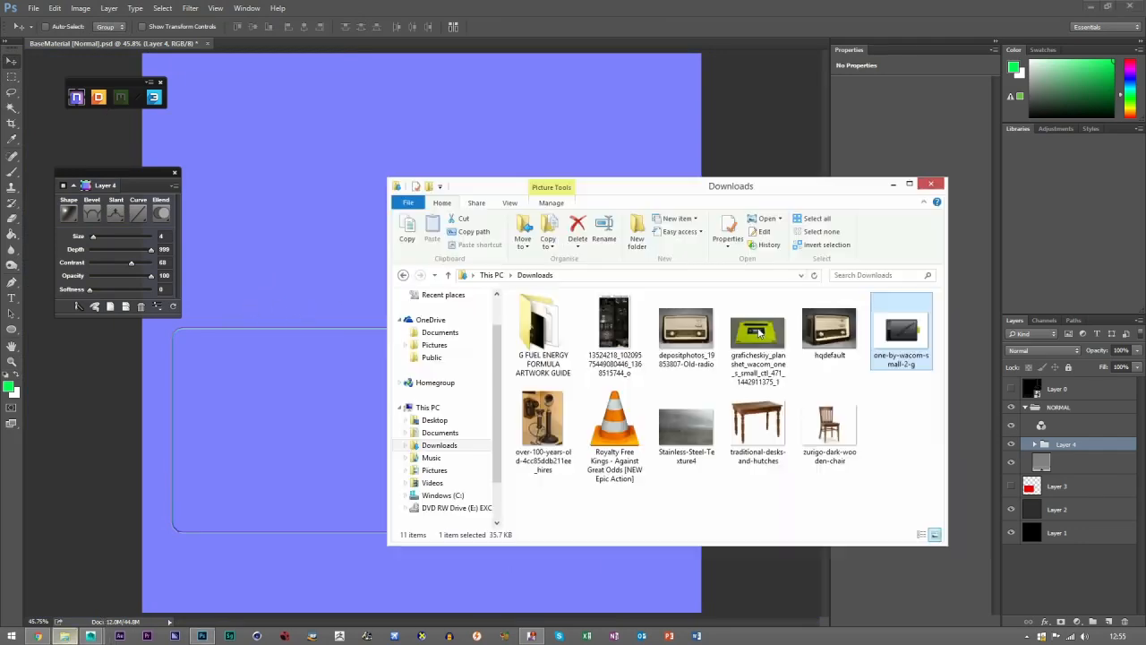
{"action": "double_click", "coordinate": [936, 349]}
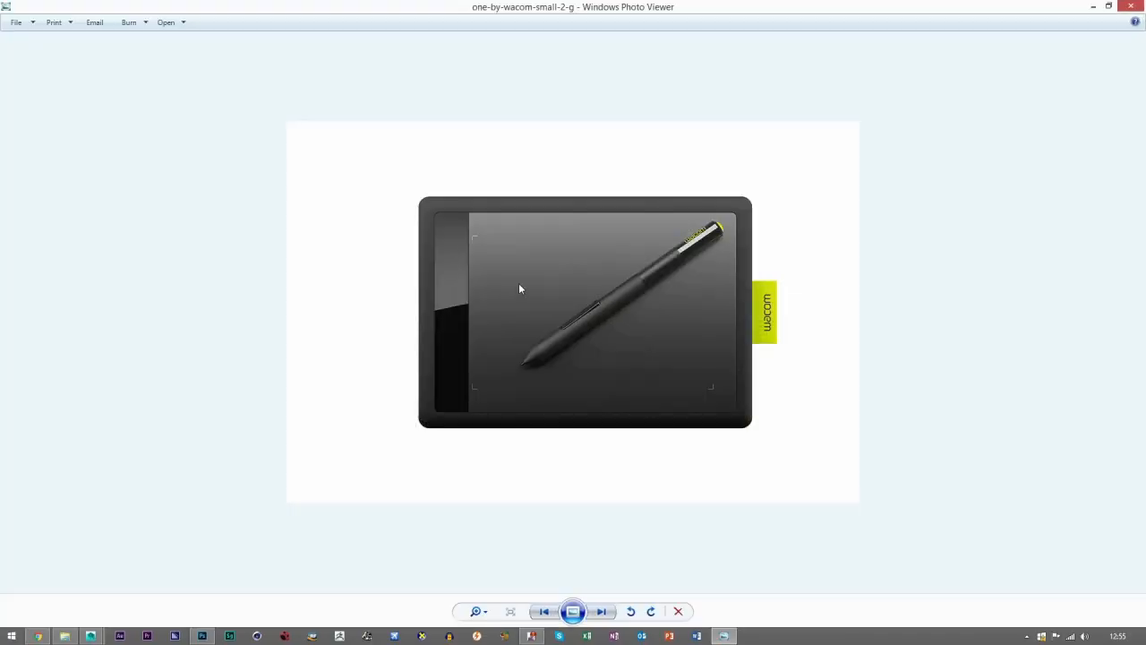
{"action": "scroll", "coordinate": [519, 289], "scroll_direction": "up", "scroll_amount": 2}
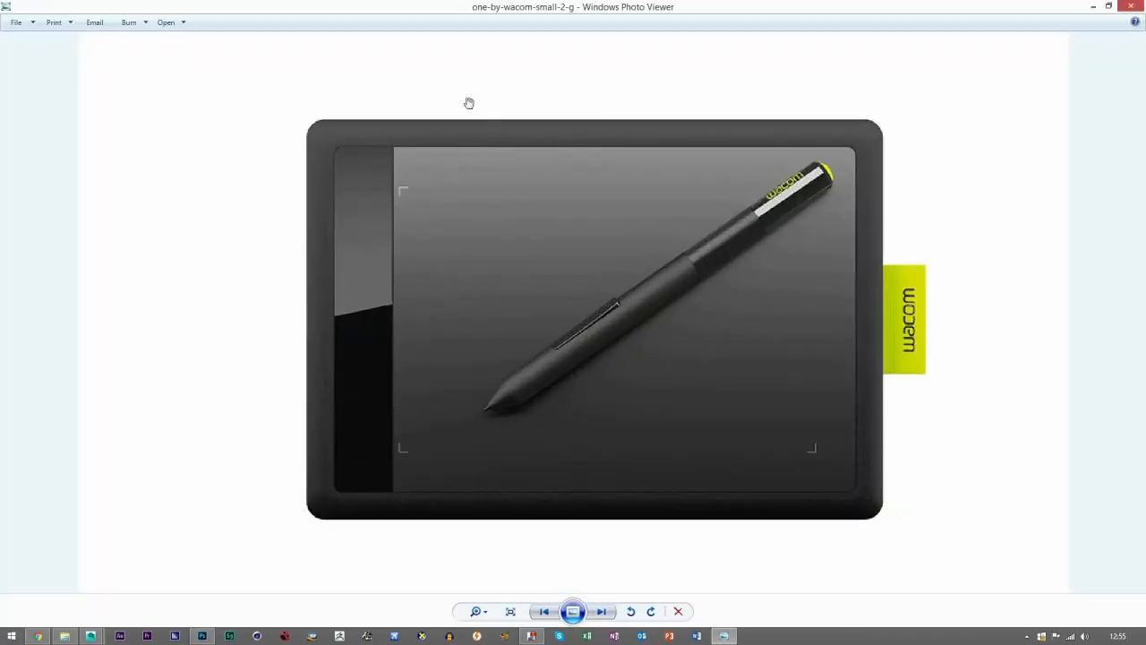
{"action": "left_click", "coordinate": [1131, 6]}
{"action": "left_click", "coordinate": [355, 305]}
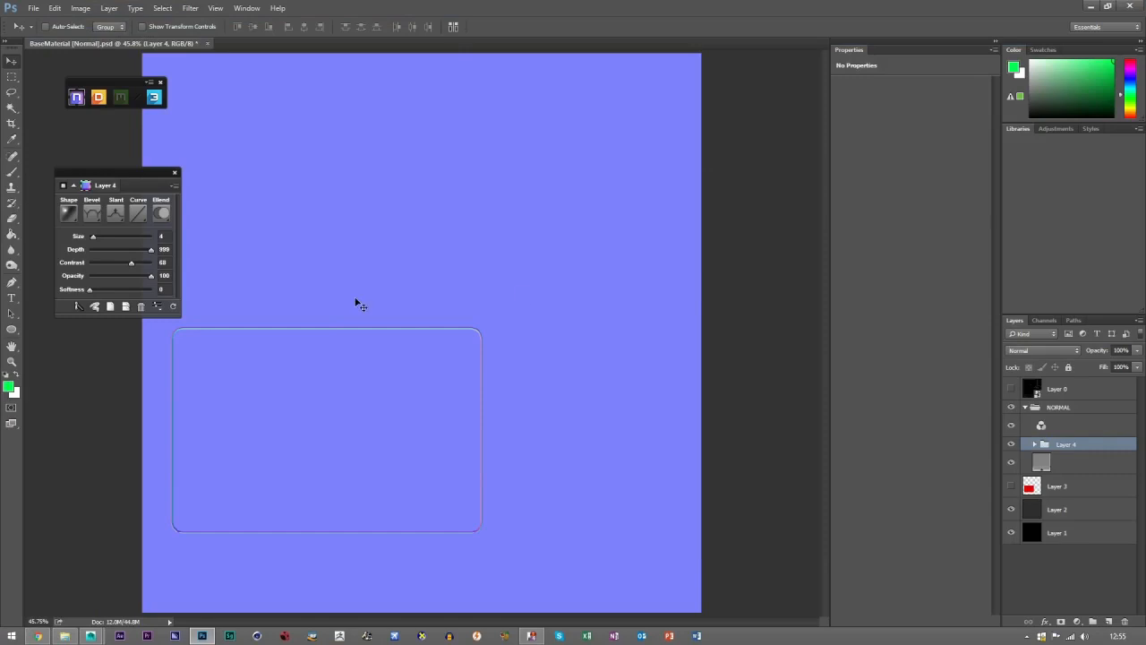
Add a new layer above Layer 3 with the NORMAL group hidden and the UV wireframe on Layer 0 shown
{"action": "left_click", "coordinate": [9, 78]}
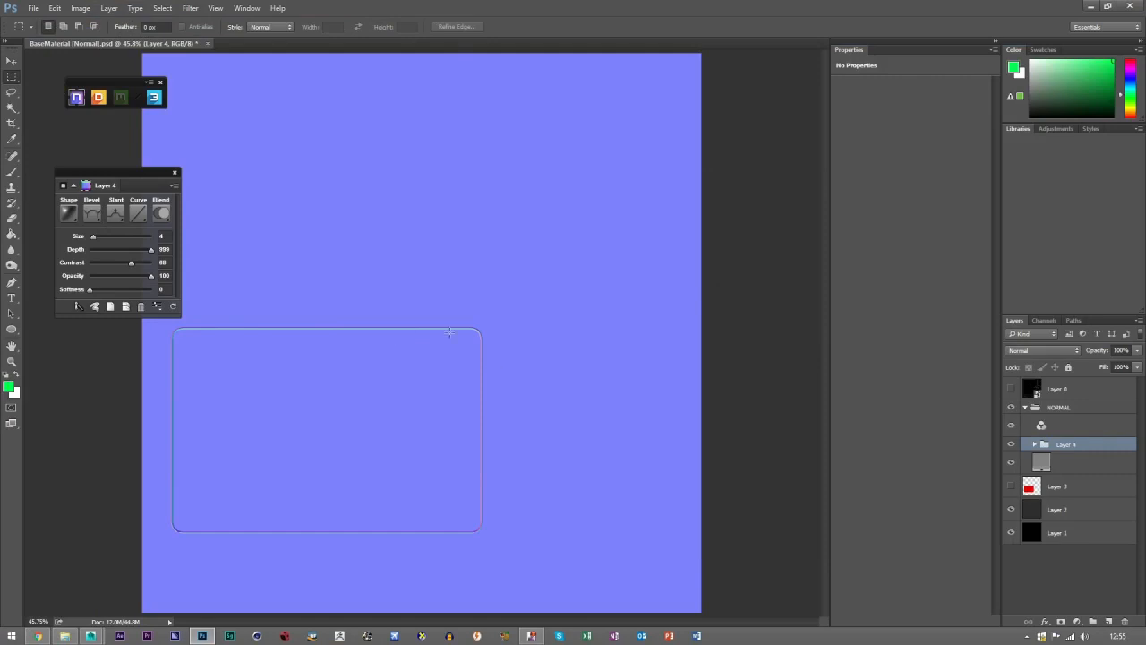
{"action": "left_click", "coordinate": [1025, 408]}
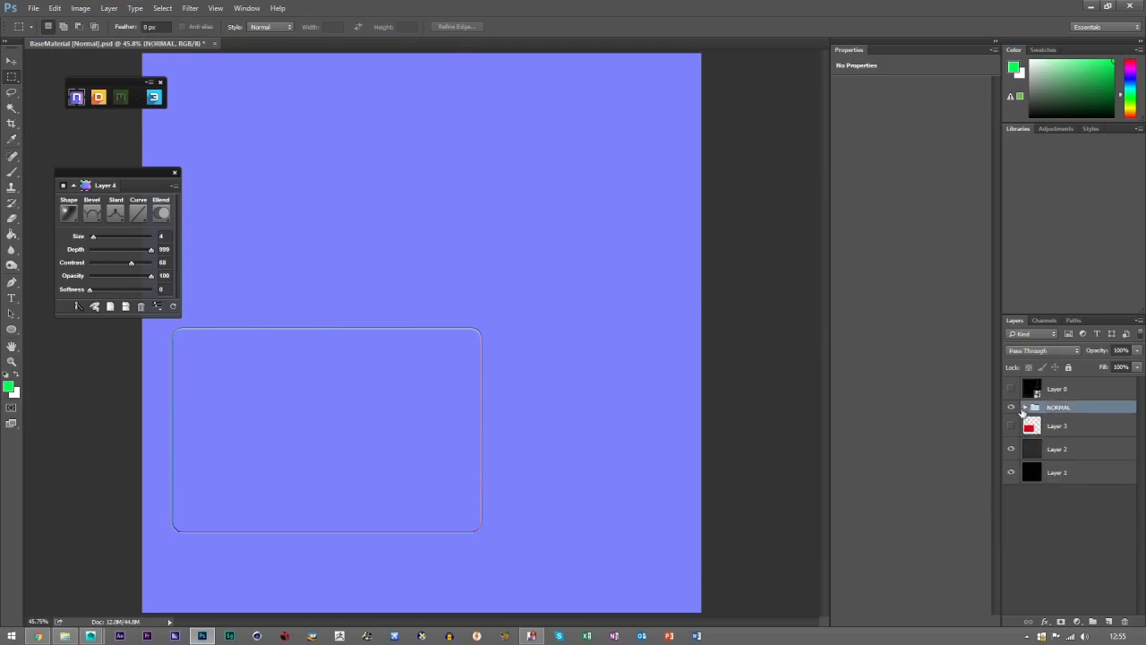
{"action": "left_click", "coordinate": [1010, 408]}
{"action": "left_click", "coordinate": [1018, 427]}
{"action": "left_click", "coordinate": [1108, 621]}
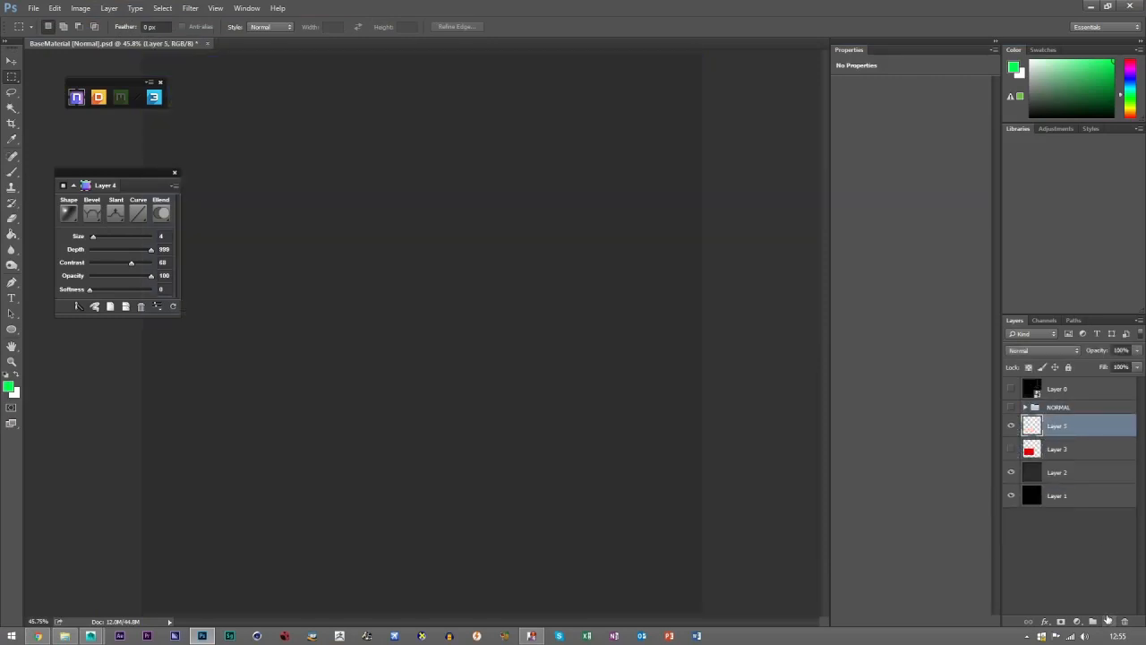
{"action": "left_click", "coordinate": [1010, 388]}
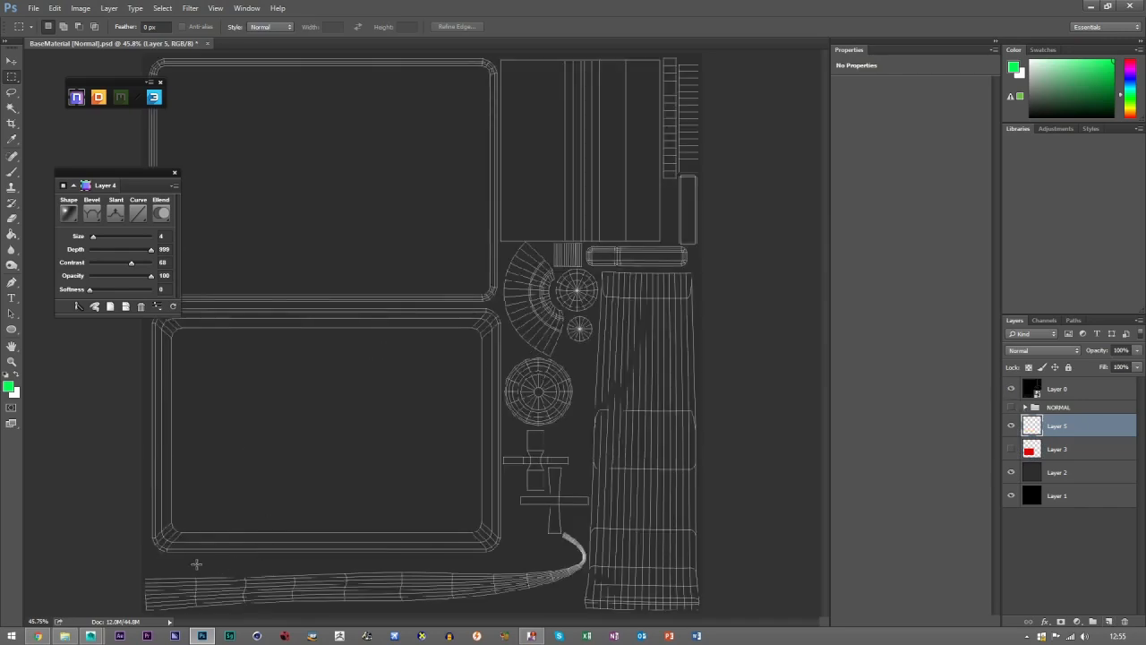
Fill a large rectangular selection overlapping most of the lower tablet panel with green on Layer 5
{"action": "left_click_drag", "start_coordinate": [223, 567], "coordinate": [596, 259]}
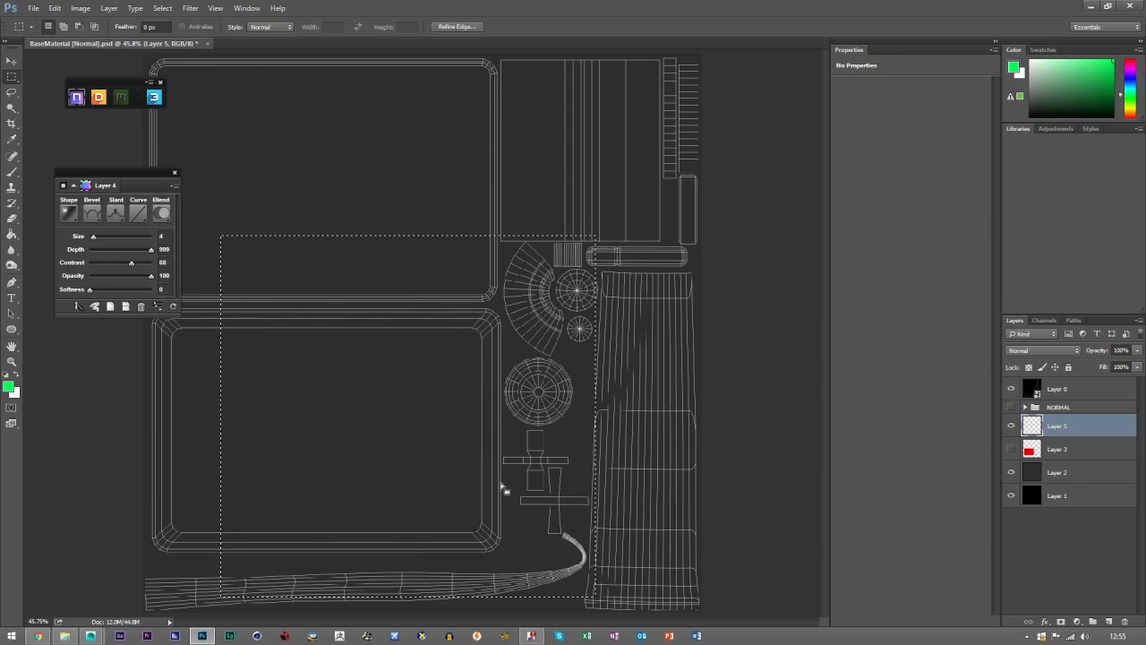
{"action": "left_click", "coordinate": [11, 233]}
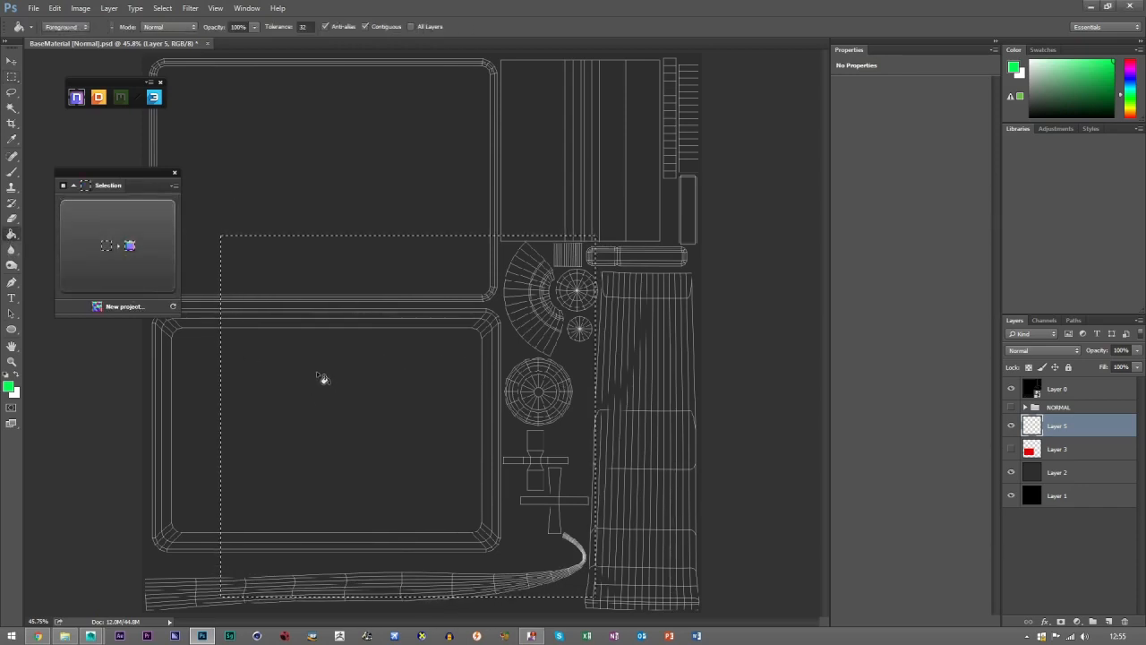
{"action": "left_click", "coordinate": [322, 379]}
Convert the rectangular selection to a normal map with NDO and show the NORMAL group
{"action": "left_click", "coordinate": [12, 77]}
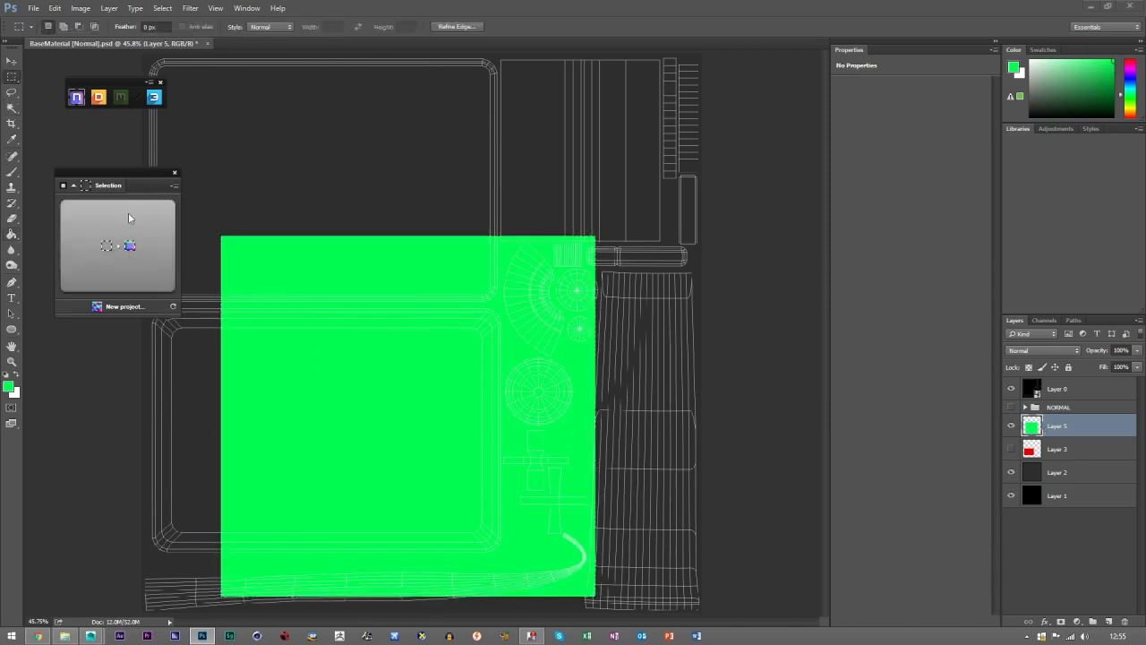
{"action": "left_click", "coordinate": [107, 245]}
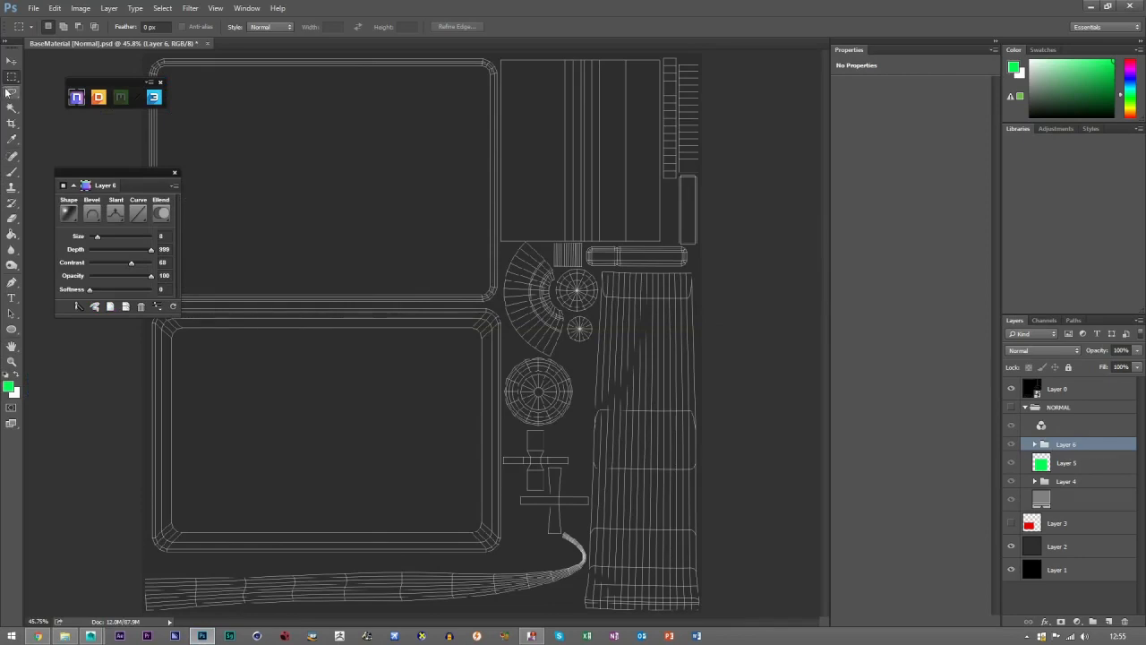
{"action": "left_click", "coordinate": [1010, 408]}
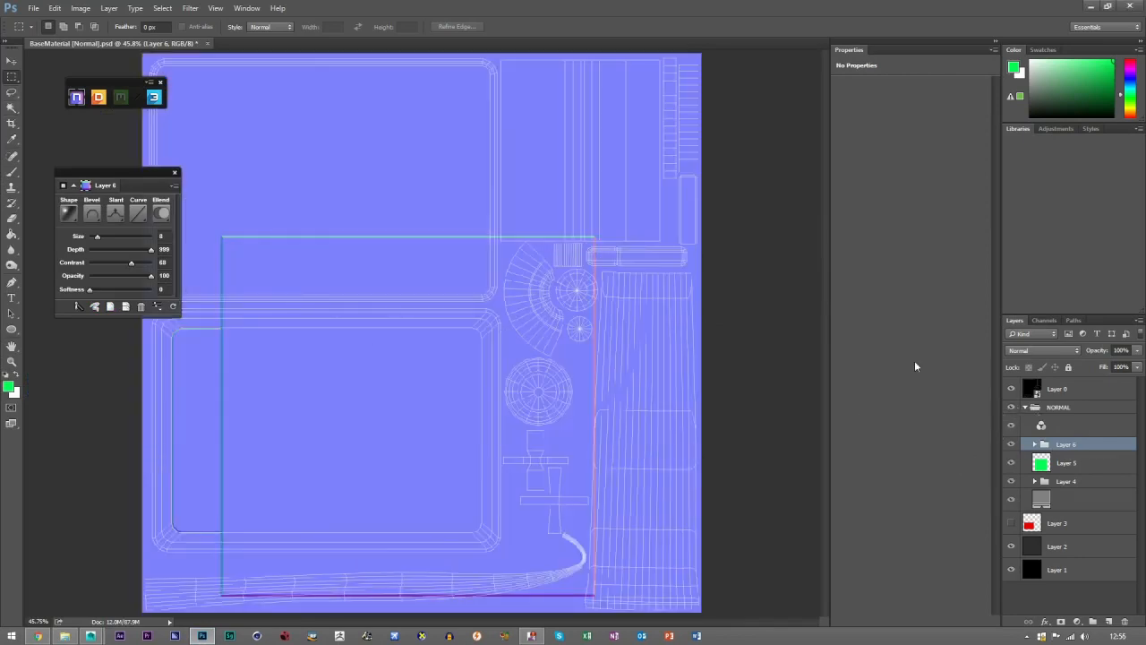
Change the bevel type of Layer 6's rectangular normal detail to Groove
{"action": "left_click", "coordinate": [6, 363]}
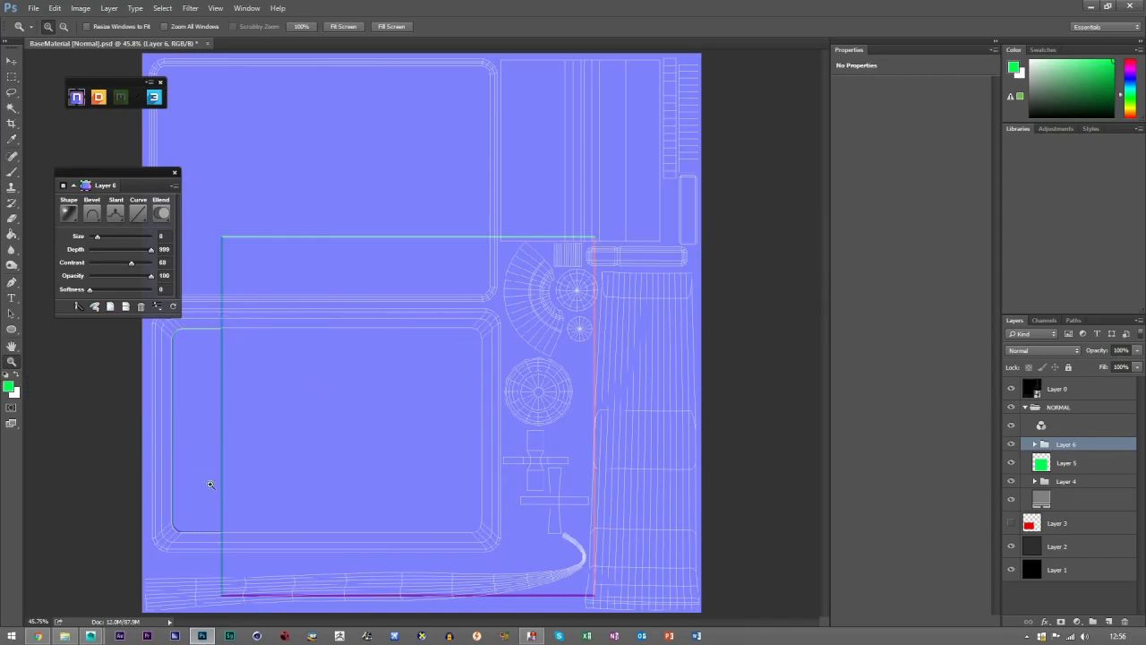
{"action": "left_click", "coordinate": [90, 215]}
{"action": "left_click", "coordinate": [116, 296]}
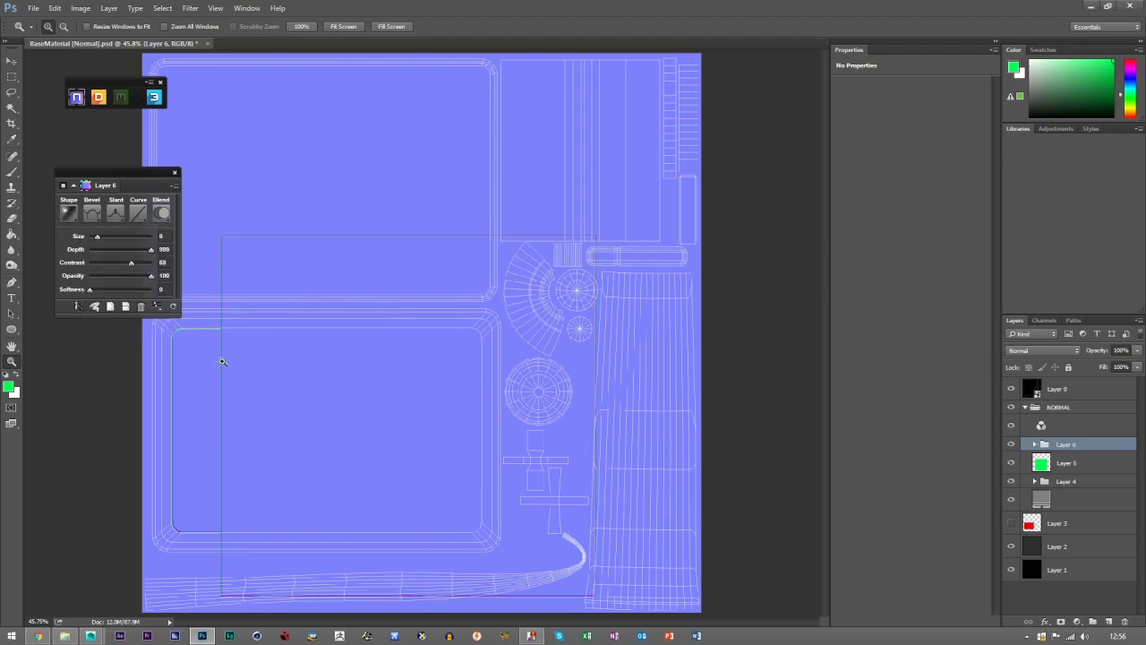
{"action": "left_click", "coordinate": [11, 61]}
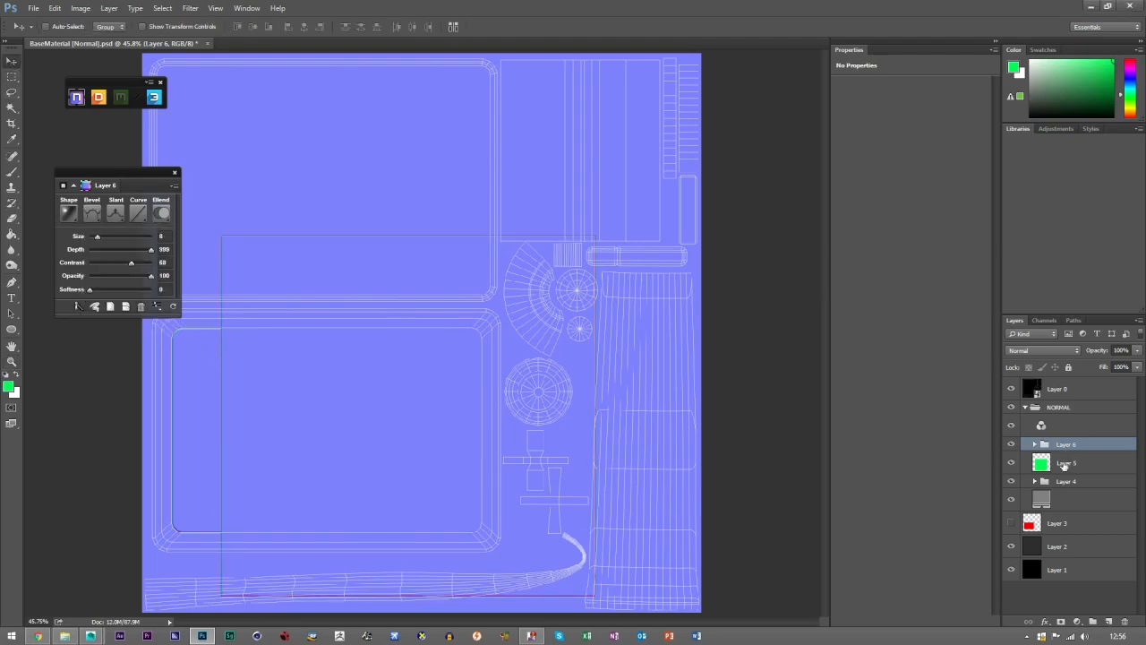
Move the green Layer 5 out of the NORMAL group to below Layer 3 and hide it
{"action": "left_click", "coordinate": [1038, 466]}
{"action": "left_click_drag", "start_coordinate": [1041, 466], "coordinate": [1044, 534]}
{"action": "left_click", "coordinate": [1011, 523]}
Set Layer 6's groove Size to 4 to match Layer 4, and hide the UV wireframe on Layer 0
{"action": "left_click", "coordinate": [1067, 458]}
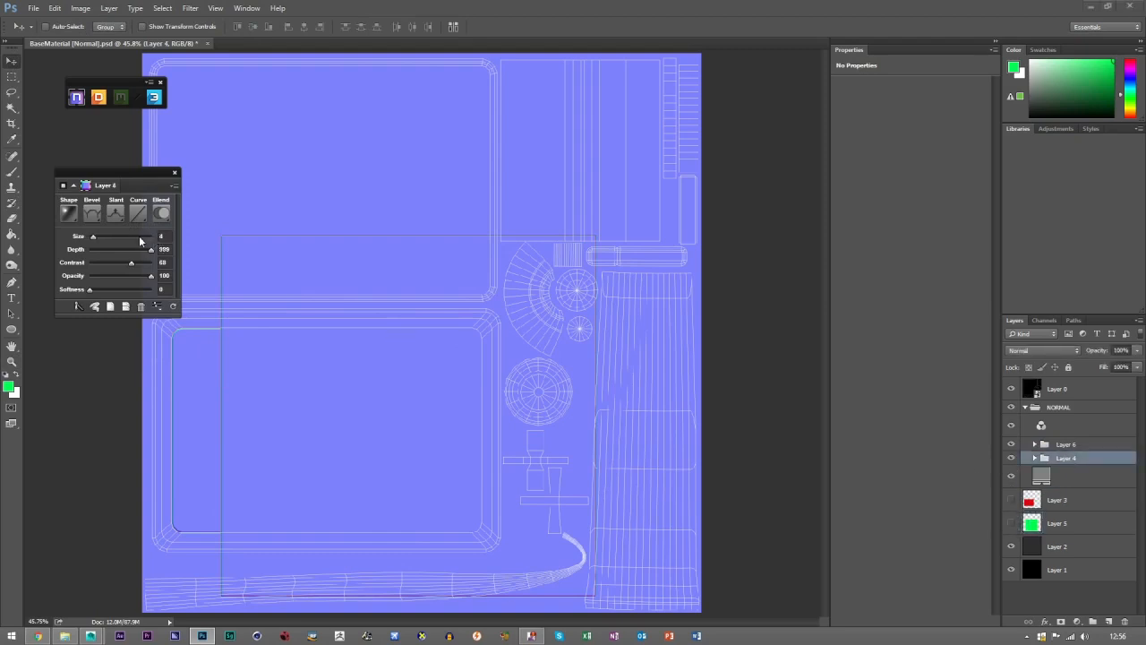
{"action": "left_click", "coordinate": [1047, 444]}
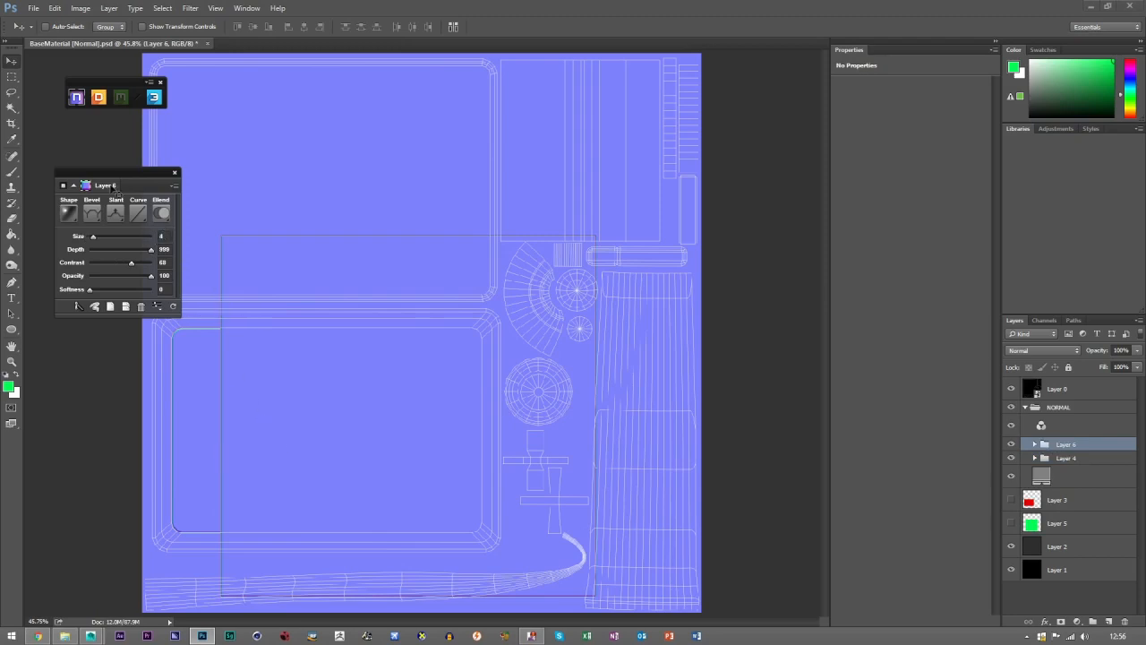
{"action": "left_click", "coordinate": [1010, 388]}
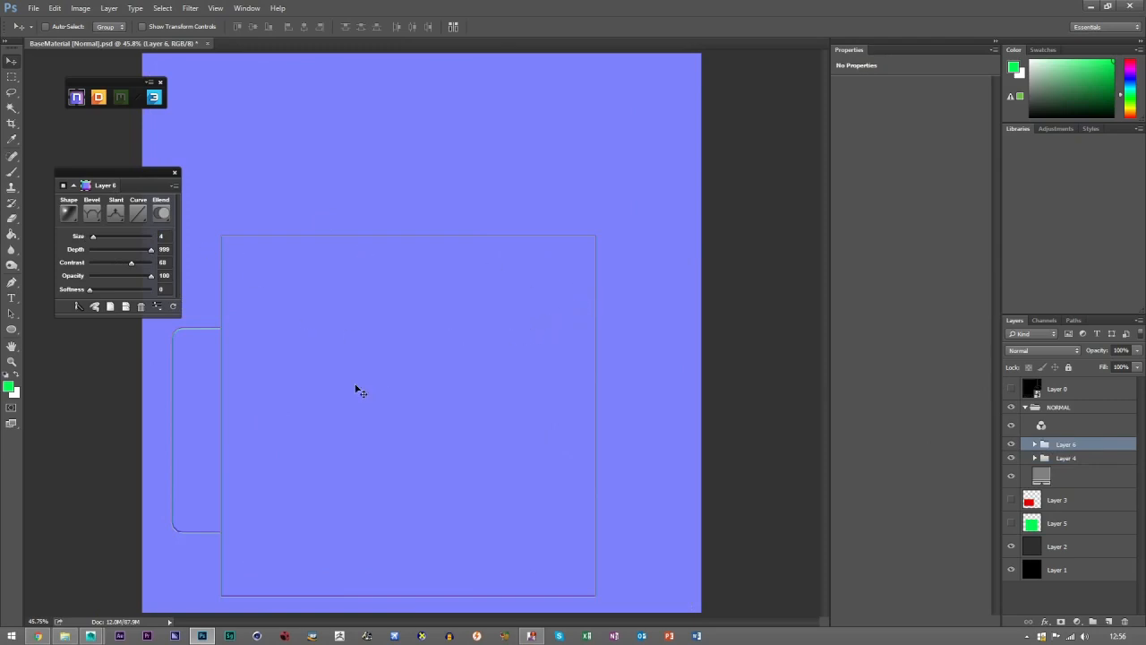
Set Layer 6's NDO blend to Hard light and shift the NDO panel away from the artwork
{"action": "left_click", "coordinate": [162, 219]}
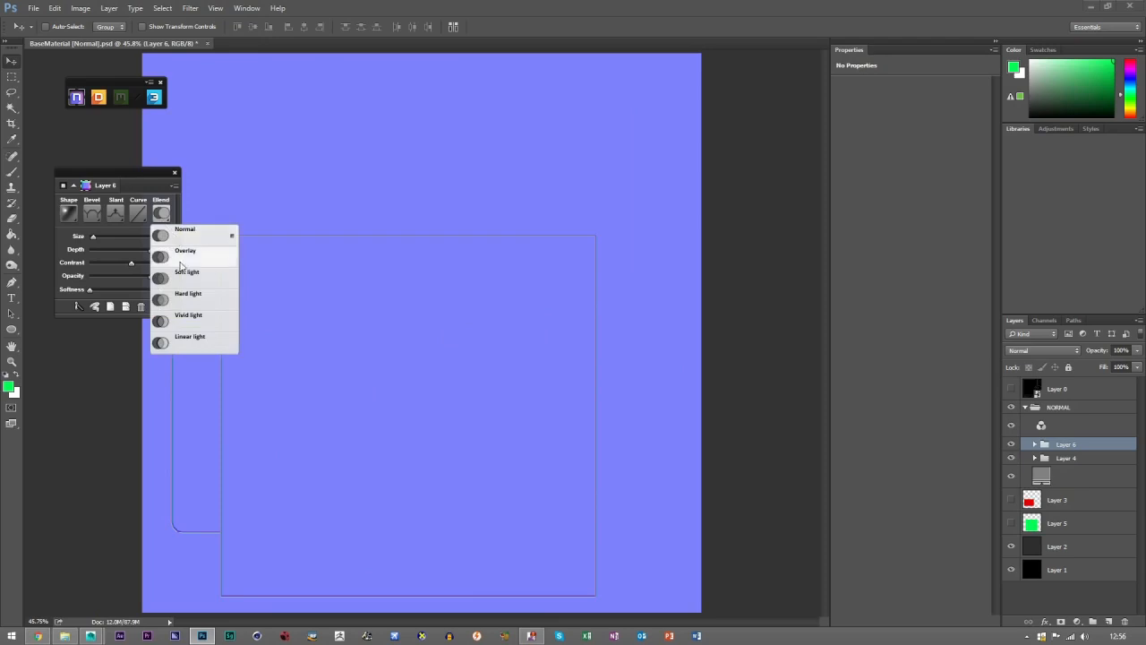
{"action": "left_click", "coordinate": [211, 300]}
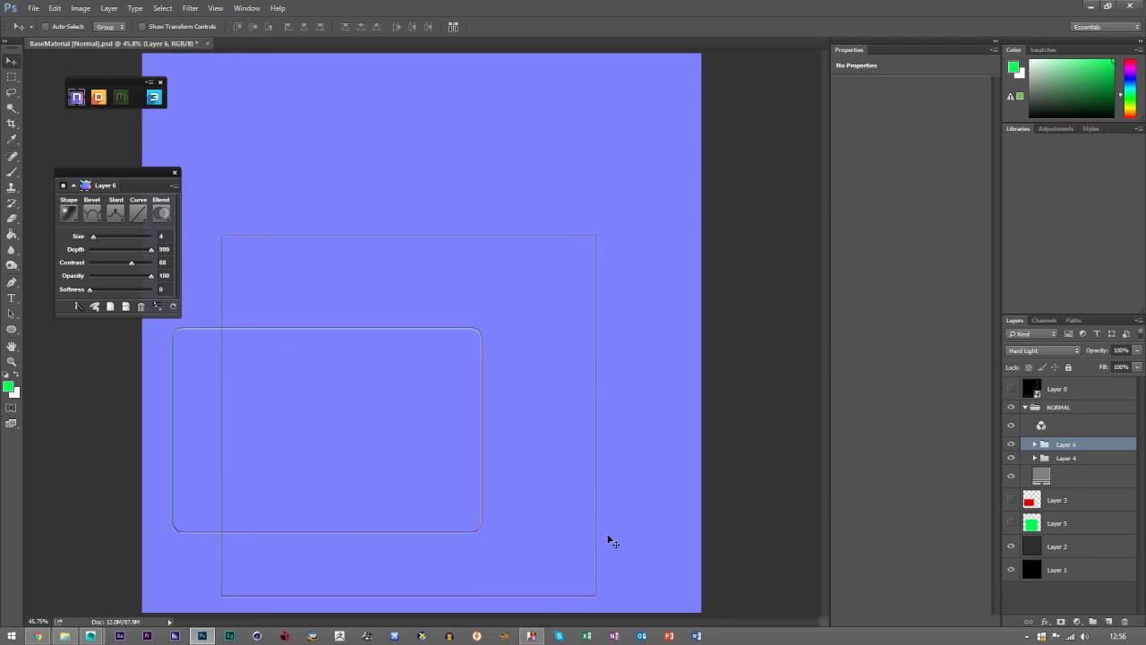
{"action": "left_click", "coordinate": [11, 77]}
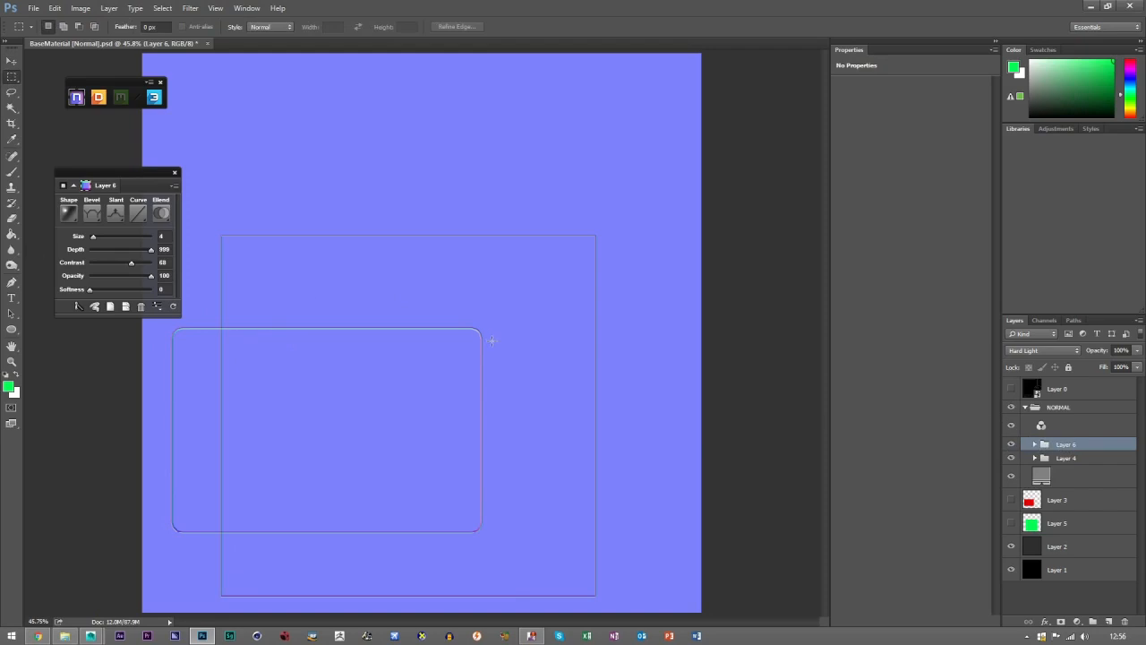
{"action": "left_click_drag", "start_coordinate": [116, 172], "coordinate": [88, 170]}
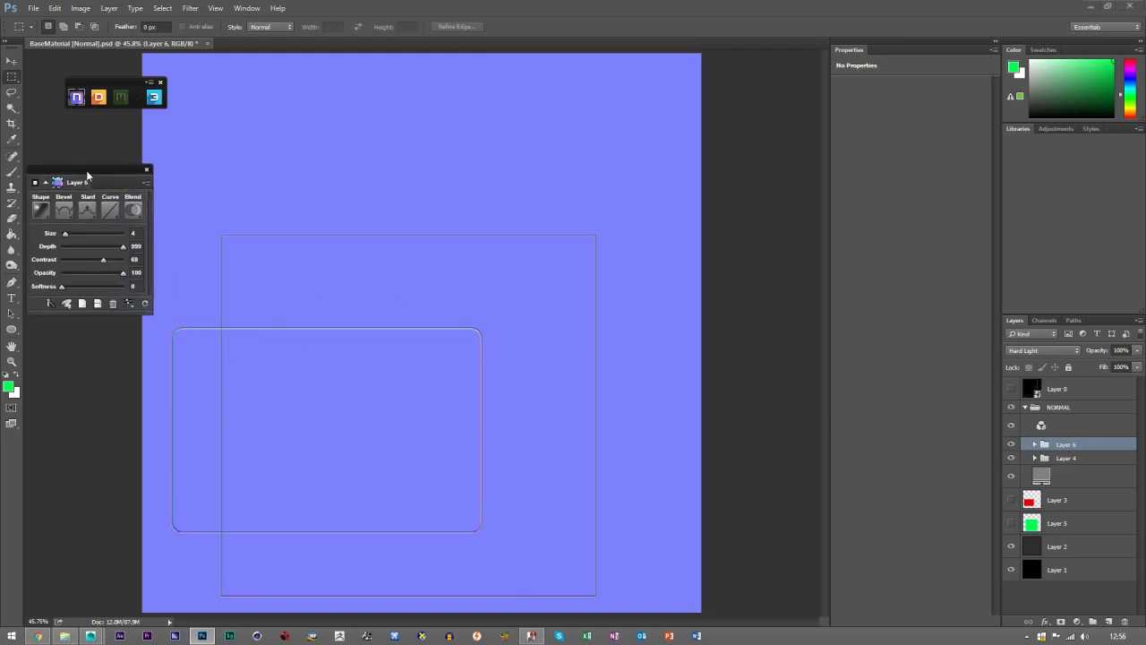
Build a combined rectangular selection over the areas above, below and right of the rounded drawing-surface outline
{"action": "left_click_drag", "start_coordinate": [188, 196], "coordinate": [648, 316]}
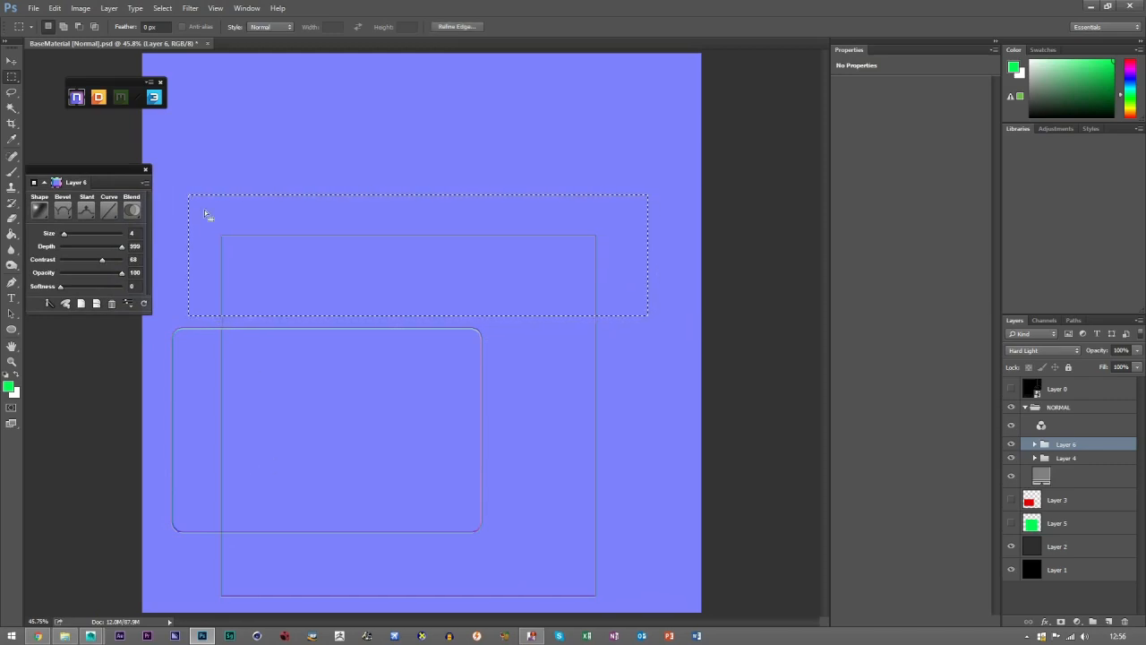
{"action": "key", "text": "shift"}
{"action": "left_click_drag", "start_coordinate": [183, 605], "coordinate": [671, 545]}
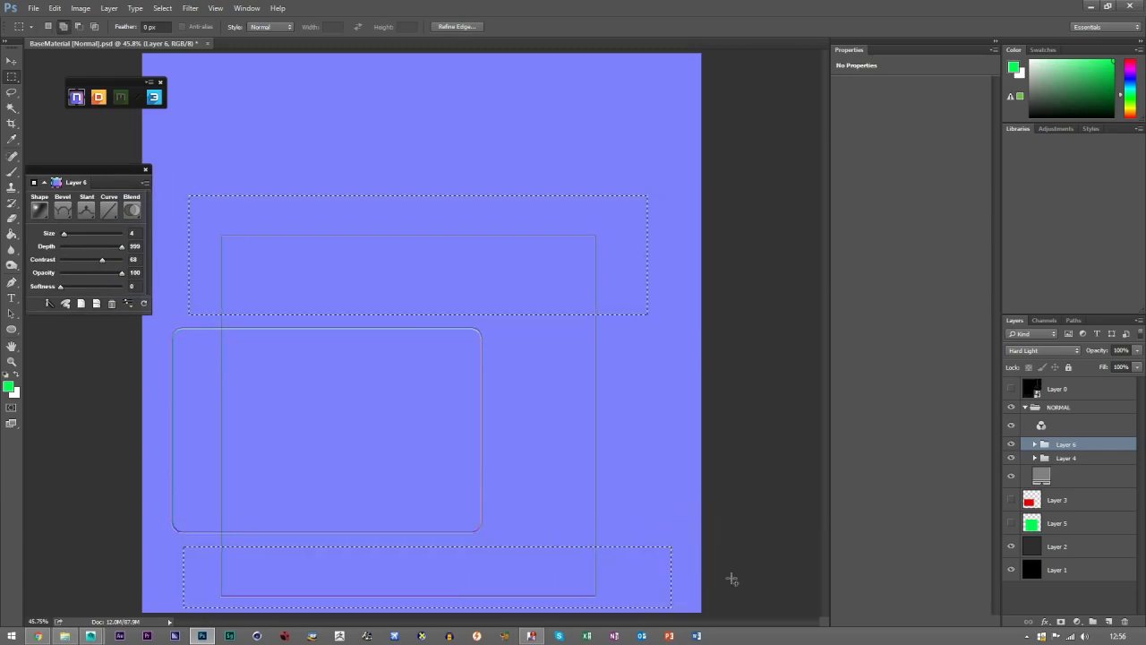
{"action": "left_click_drag", "start_coordinate": [726, 591], "coordinate": [531, 256]}
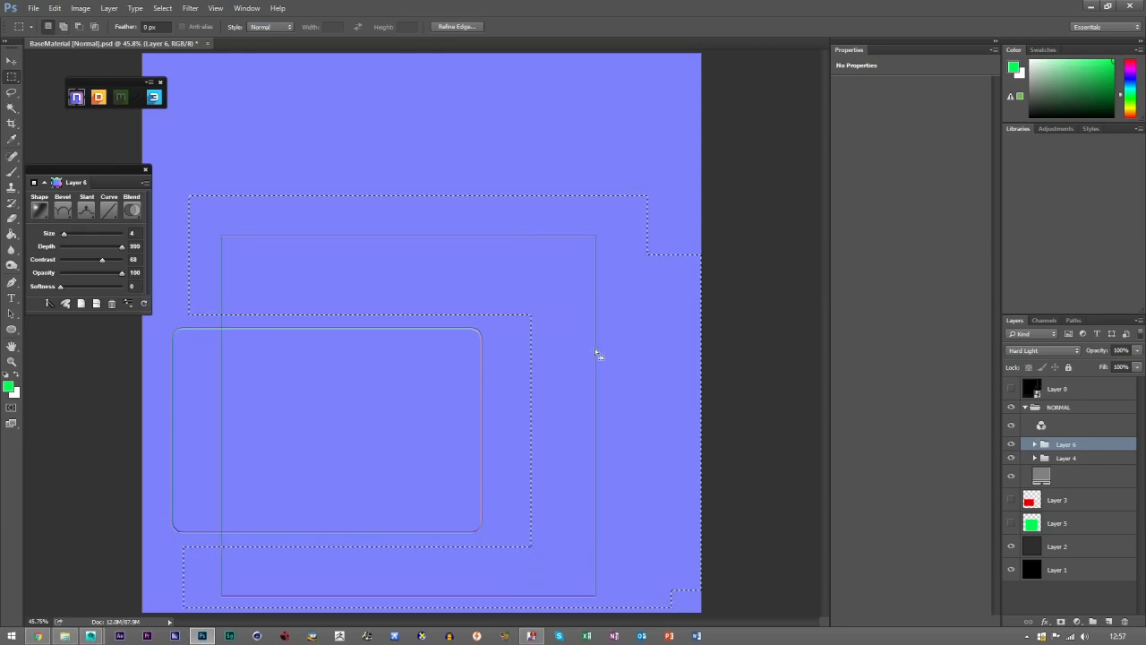
Try to delete the selected area from each bevel sublayer in the Layer 6 group, and clear the selection
{"action": "left_click", "coordinate": [1035, 444]}
{"action": "scroll", "coordinate": [1074, 477], "scroll_direction": "down", "scroll_amount": 1}
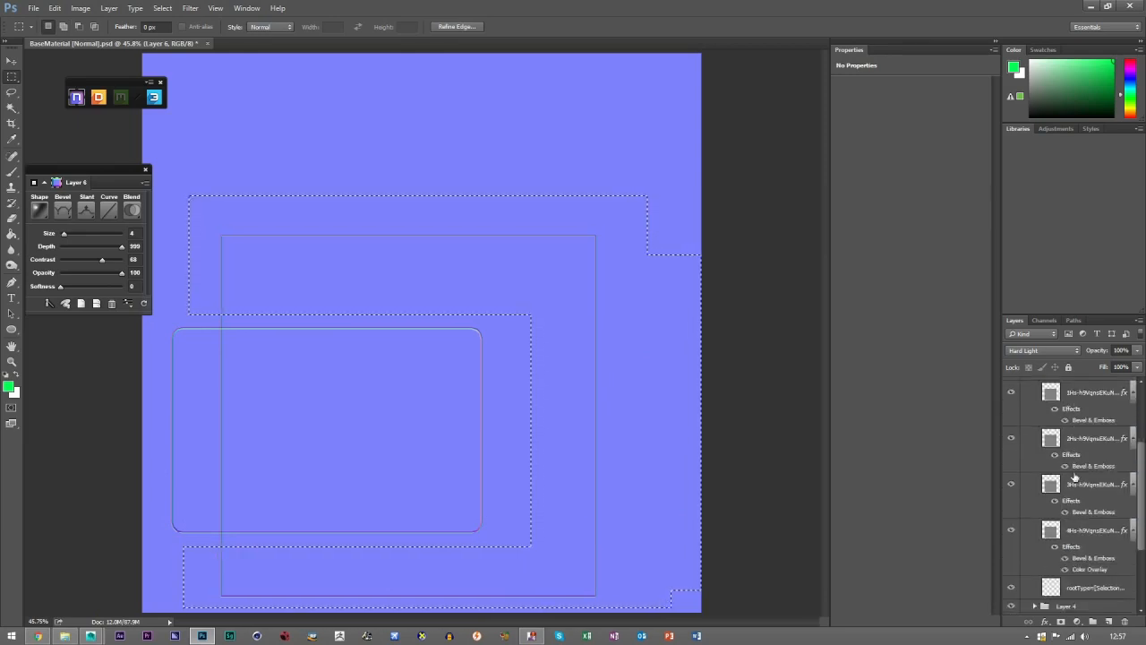
{"action": "left_click", "coordinate": [1085, 424]}
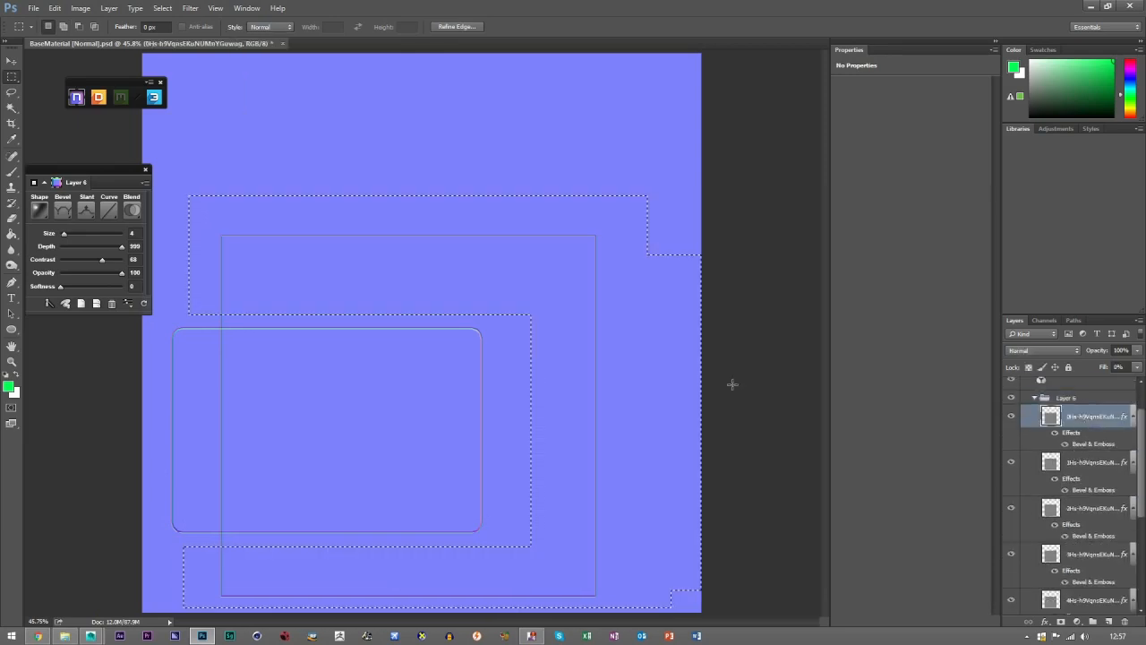
{"action": "left_click", "coordinate": [1079, 463]}
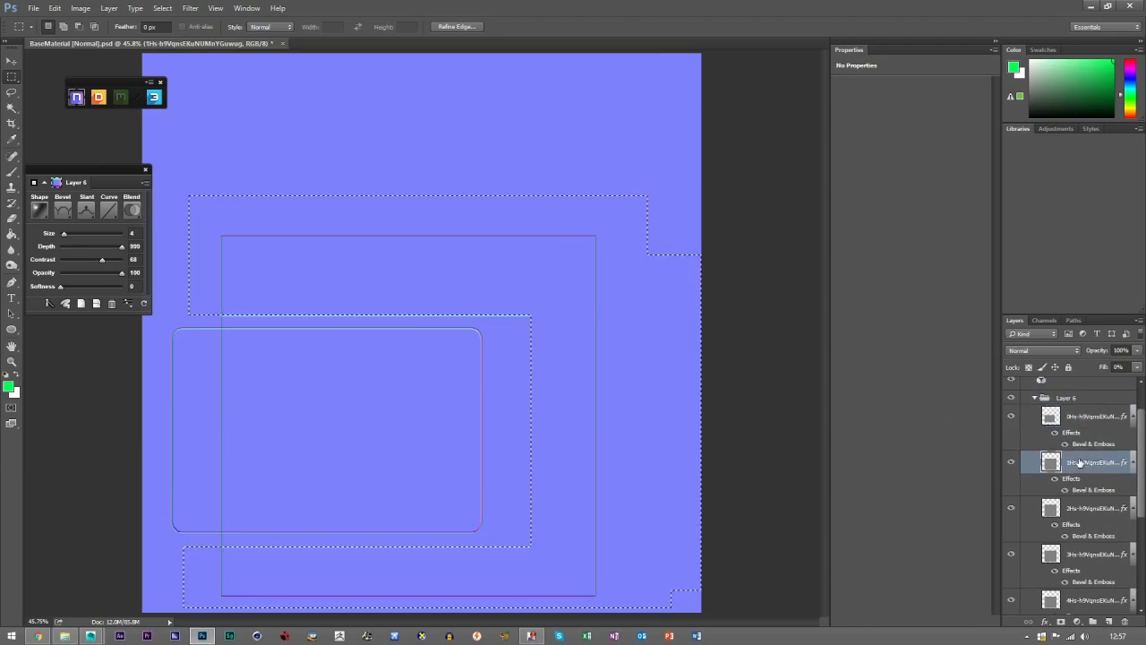
{"action": "left_click", "coordinate": [1079, 509]}
{"action": "left_click", "coordinate": [1078, 555]}
{"action": "left_click", "coordinate": [1050, 554], "text": "ctrl"}
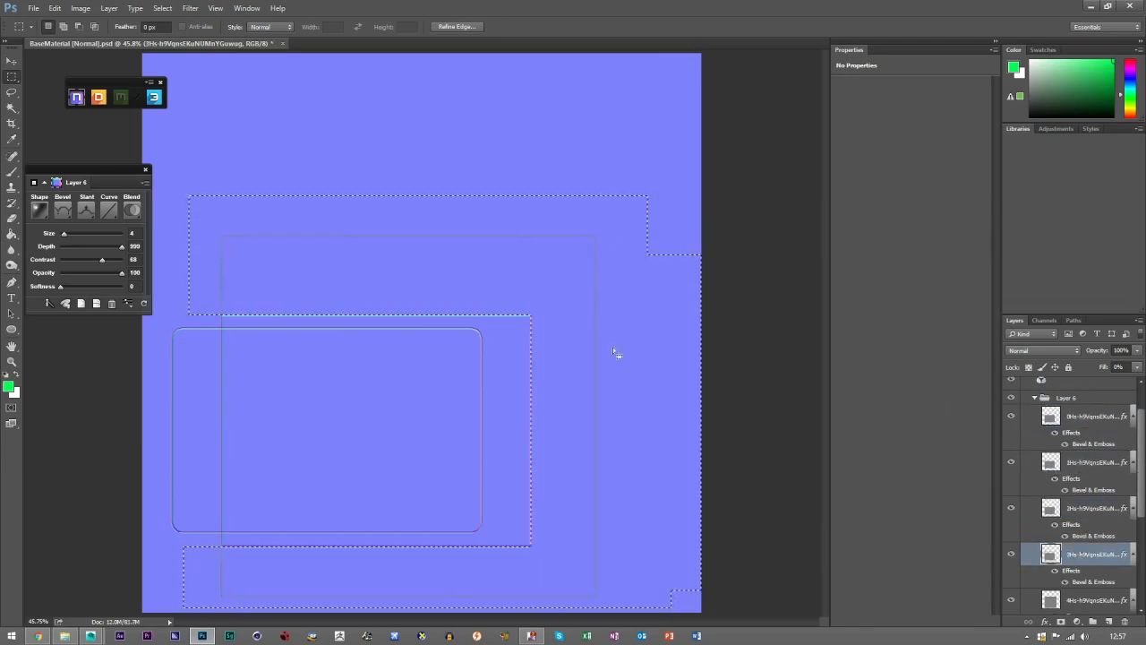
{"action": "scroll", "coordinate": [1079, 534], "scroll_direction": "down", "scroll_amount": 1}
{"action": "left_click", "coordinate": [1079, 534]}
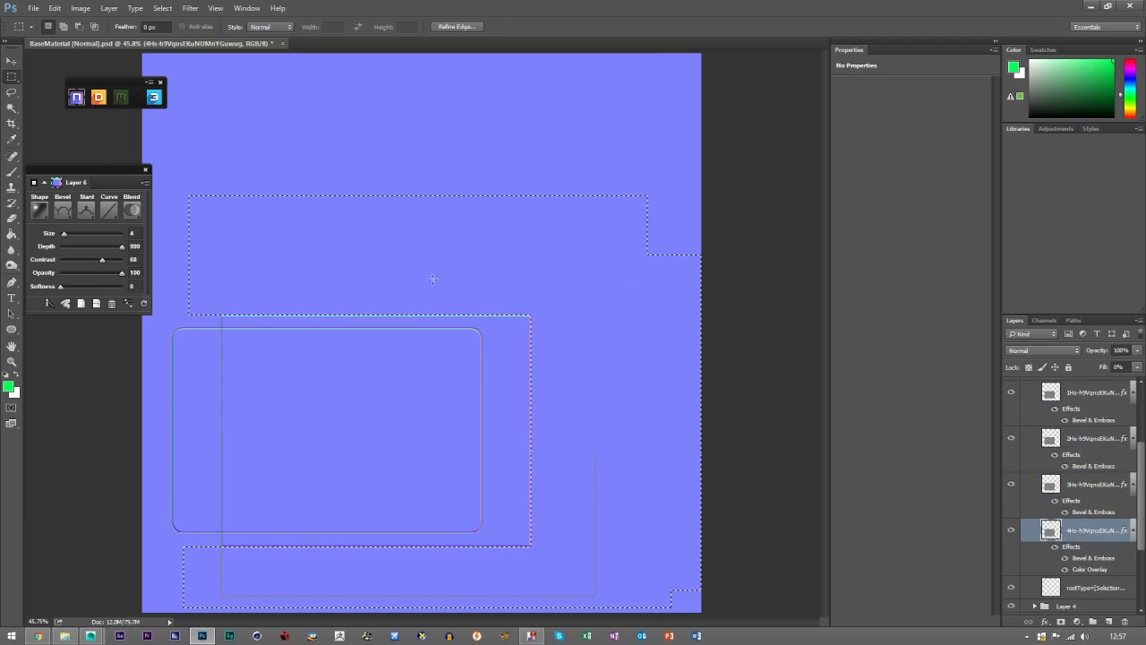
{"action": "left_click", "coordinate": [254, 339]}
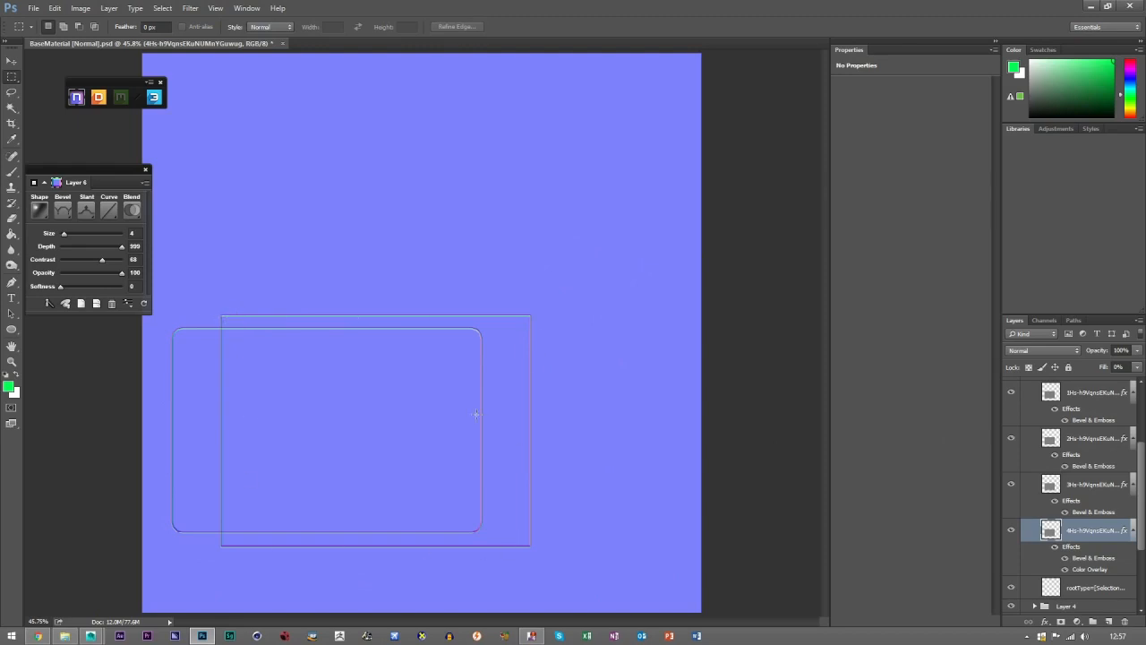
Undo the deletions on Layer 6's sublayers and the combined rectangular selection
{"action": "scroll", "coordinate": [1062, 431], "scroll_direction": "up", "scroll_amount": 3}
{"action": "key", "text": "ctrl+alt+z"}
{"action": "key", "text": "ctrl+alt+z"}
{"action": "key", "text": "ctrl+alt+z"}
{"action": "key", "text": "ctrl+alt+z"}
{"action": "key", "text": "ctrl+alt+z"}
{"action": "key", "text": "ctrl+alt+z"}
{"action": "key", "text": "ctrl+alt+z"}
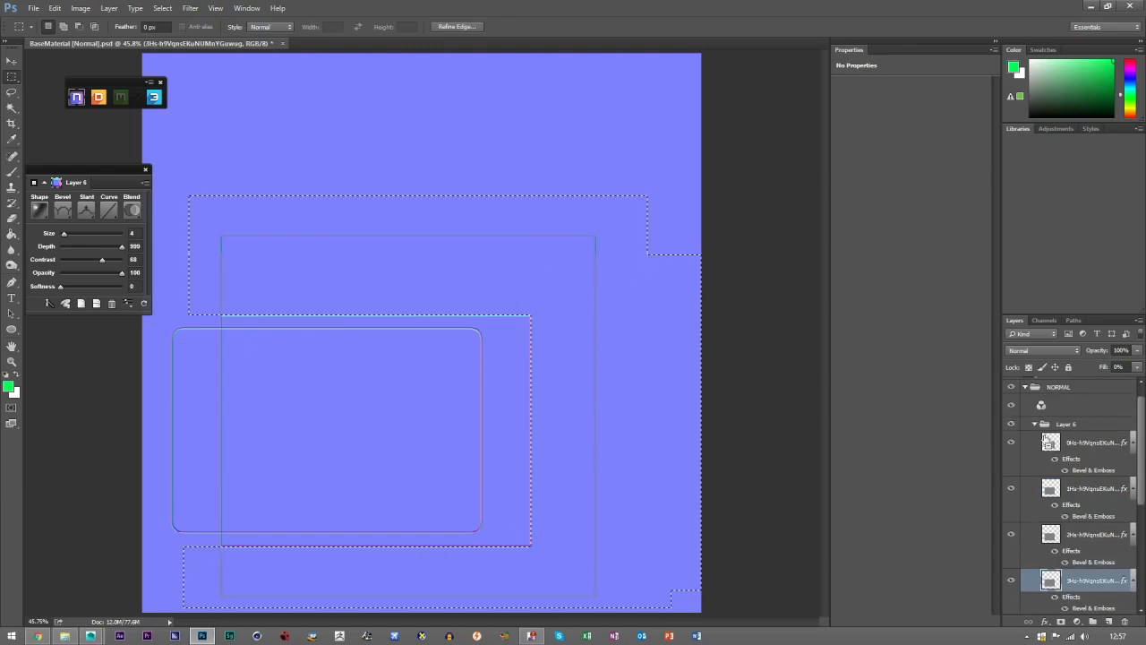
{"action": "key", "text": "ctrl+alt+z"}
{"action": "key", "text": "ctrl+alt+z"}
{"action": "key", "text": "ctrl+alt+z"}
{"action": "key", "text": "ctrl+alt+z"}
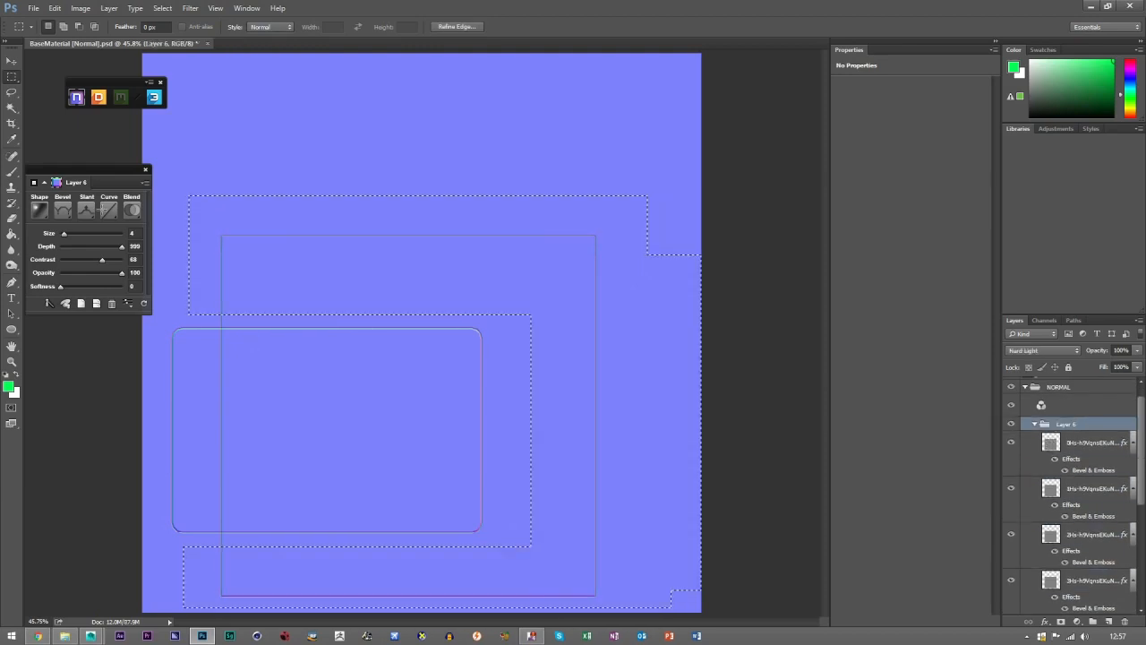
{"action": "key", "text": "ctrl+alt+z"}
{"action": "key", "text": "ctrl+alt+z"}
{"action": "key", "text": "ctrl+alt+z"}
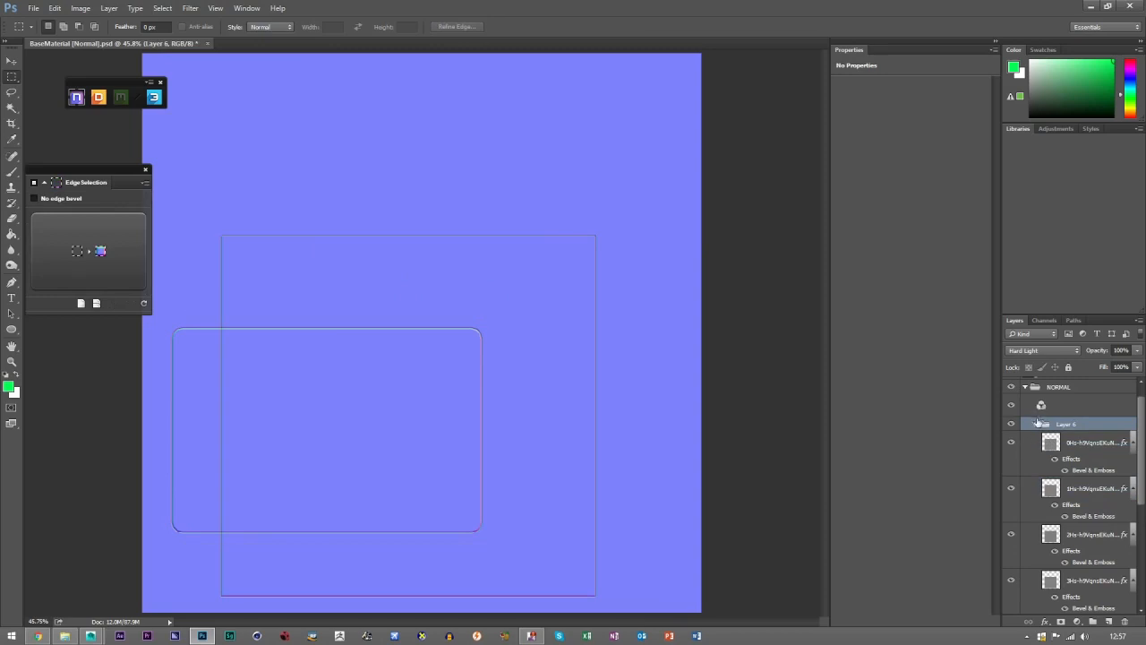
Merge the Layer 6 group into a single layer, and swap the foreground and background colours
{"action": "left_click", "coordinate": [1035, 425]}
{"action": "right_click", "coordinate": [1064, 449]}
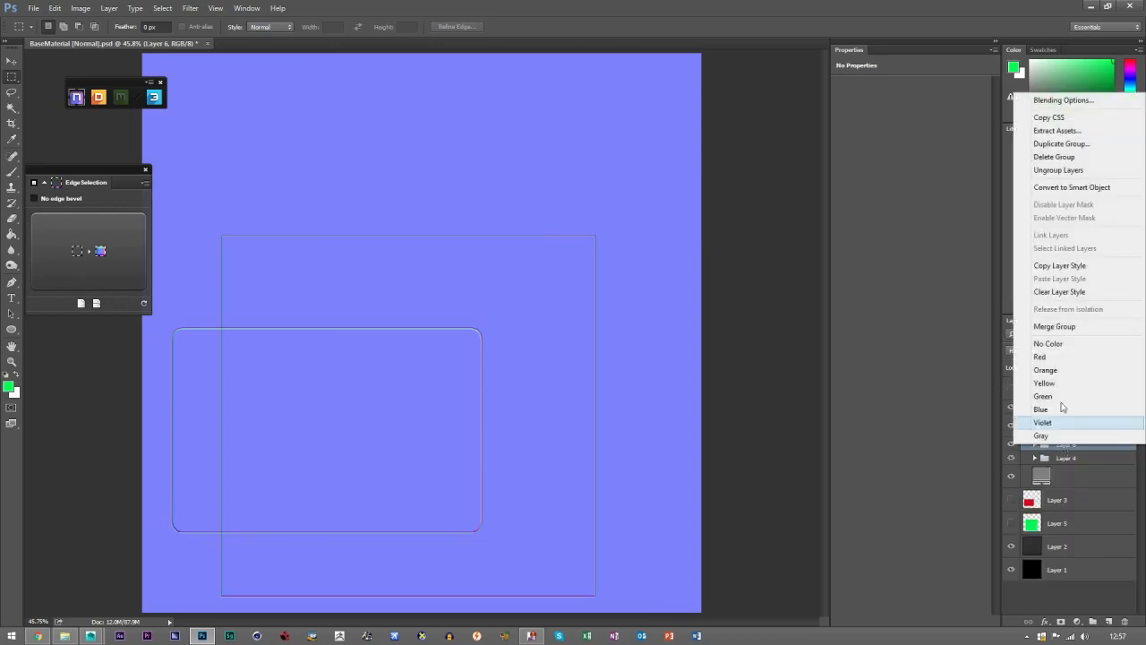
{"action": "left_click", "coordinate": [1047, 471]}
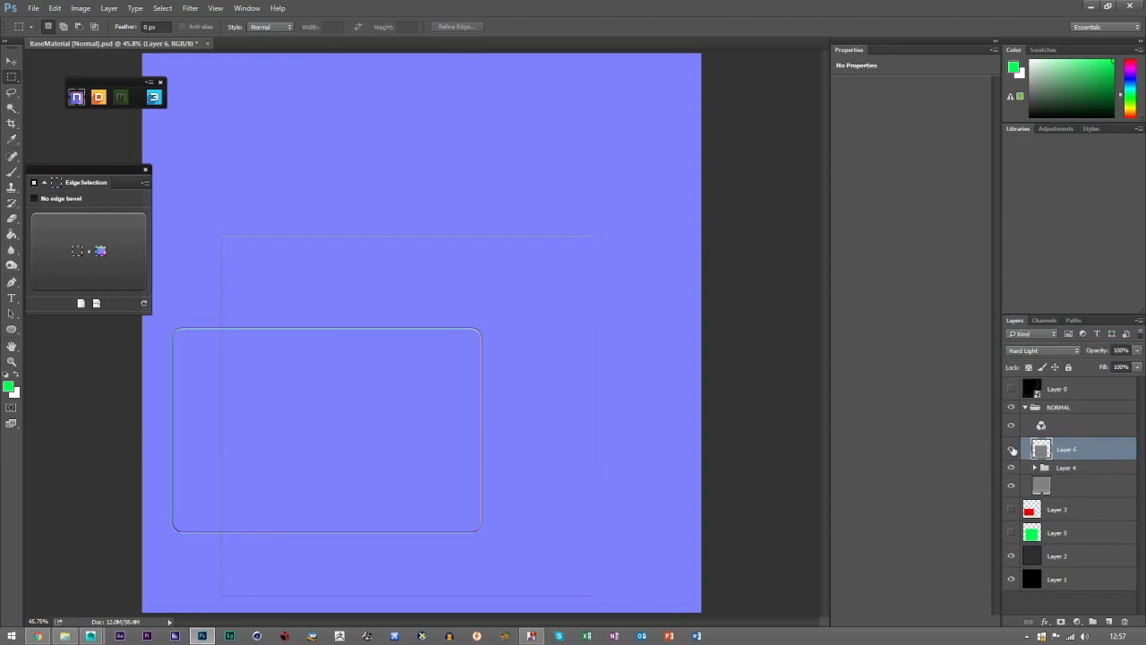
{"action": "mouse_move", "coordinate": [73, 244]}
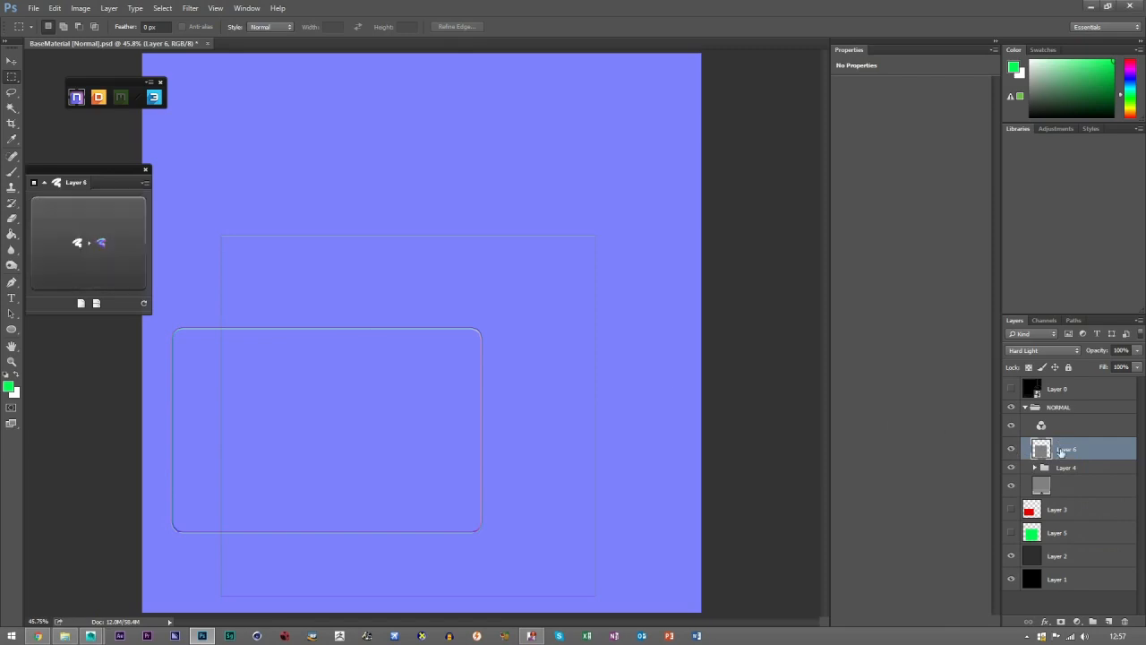
{"action": "left_click", "coordinate": [16, 374]}
Delete the top line of Layer 6's large rectangle and the part of its left line above the rounded outline
{"action": "left_click", "coordinate": [11, 361]}
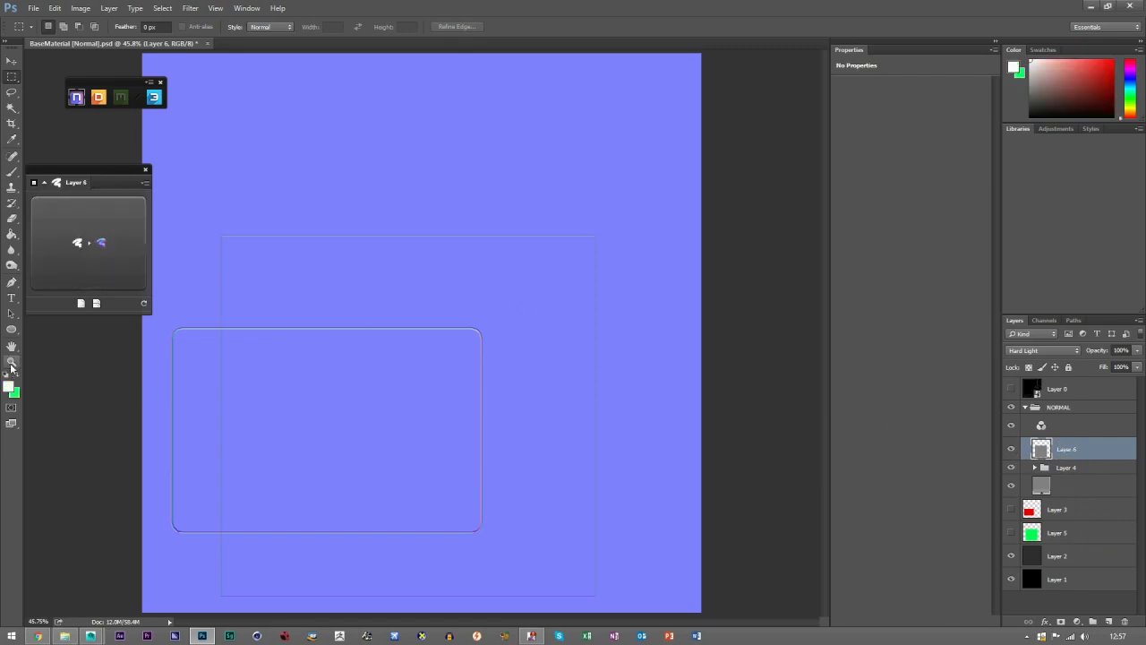
{"action": "left_click", "coordinate": [205, 436]}
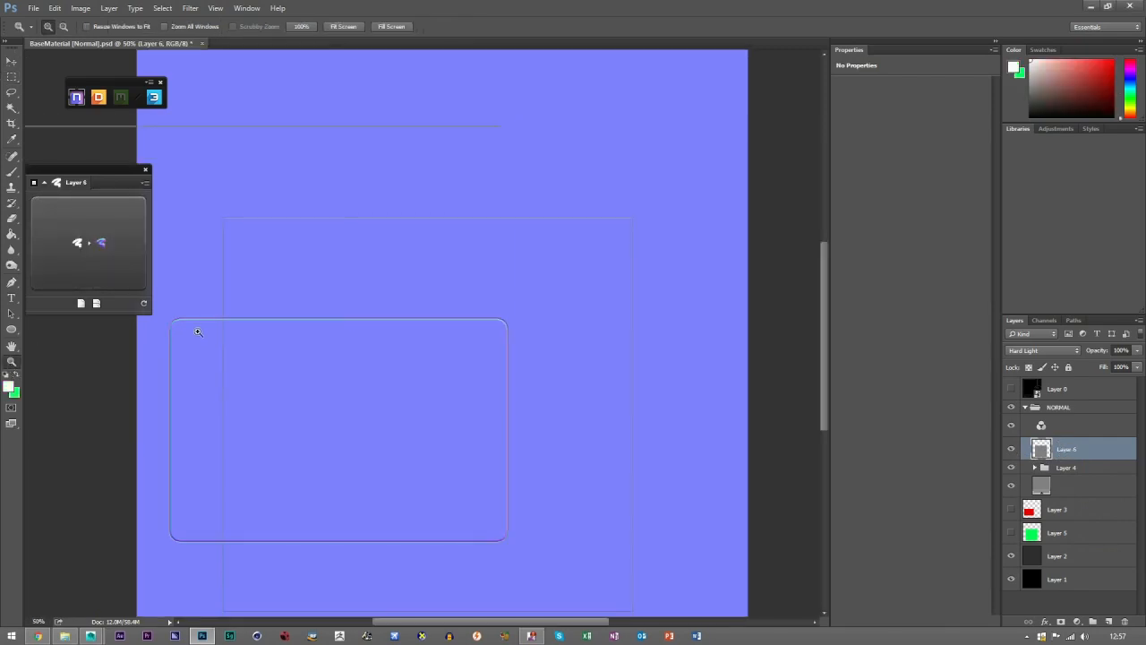
{"action": "left_click", "coordinate": [221, 300]}
{"action": "left_click", "coordinate": [194, 335]}
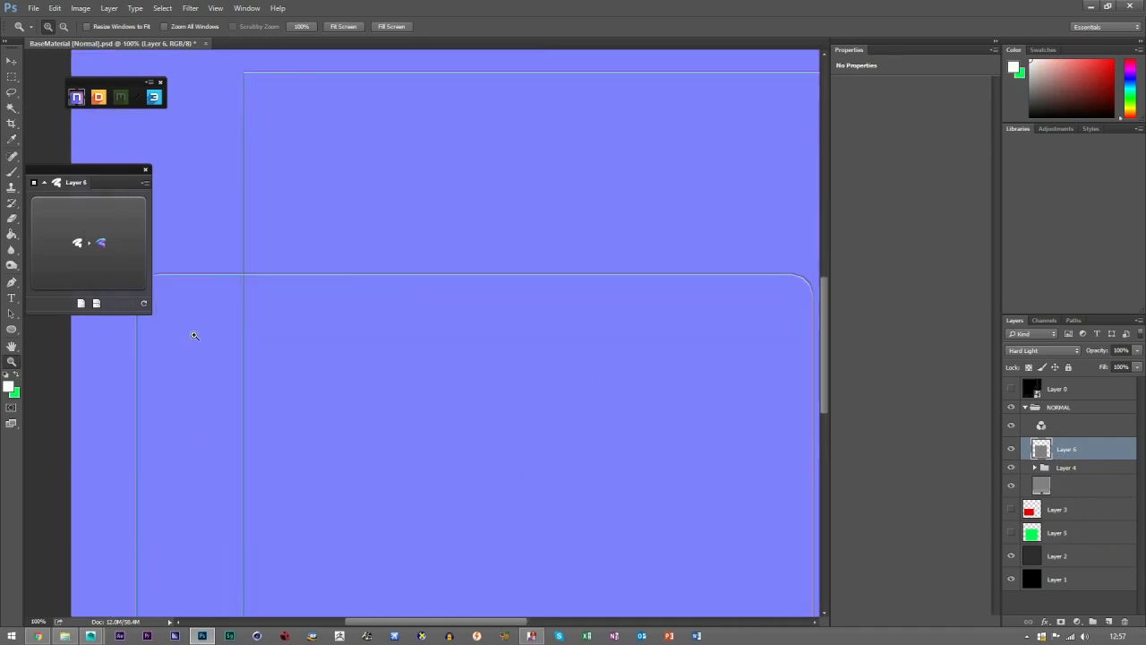
{"action": "left_click", "coordinate": [11, 76]}
{"action": "scroll", "coordinate": [224, 85], "scroll_direction": "up", "scroll_amount": 1}
{"action": "left_click_drag", "start_coordinate": [224, 82], "coordinate": [317, 299]}
{"action": "key", "text": "Delete"}
{"action": "key", "text": "ctrl+d"}
{"action": "left_click_drag", "start_coordinate": [278, 80], "coordinate": [714, 151]}
{"action": "key", "text": "Delete"}
{"action": "key", "text": "ctrl+d"}
Delete the remaining lines of Layer 6's large rectangle outside the rounded outline, keeping only the vertical groove across the drawing surface
{"action": "left_click_drag", "start_coordinate": [723, 106], "coordinate": [195, 336]}
{"action": "mouse_move", "coordinate": [3, 293]}
{"action": "left_mouse_down"}
{"action": "mouse_move", "coordinate": [186, 317]}
{"action": "mouse_move", "coordinate": [345, 292]}
{"action": "mouse_move", "coordinate": [334, 295]}
{"action": "left_mouse_up"}
{"action": "key", "text": "Delete"}
{"action": "key", "text": "ctrl+d"}
{"action": "left_click_drag", "start_coordinate": [313, 217], "coordinate": [390, 128]}
{"action": "key", "text": "Delete"}
{"action": "key", "text": "ctrl+d"}
{"action": "left_click", "coordinate": [12, 361]}
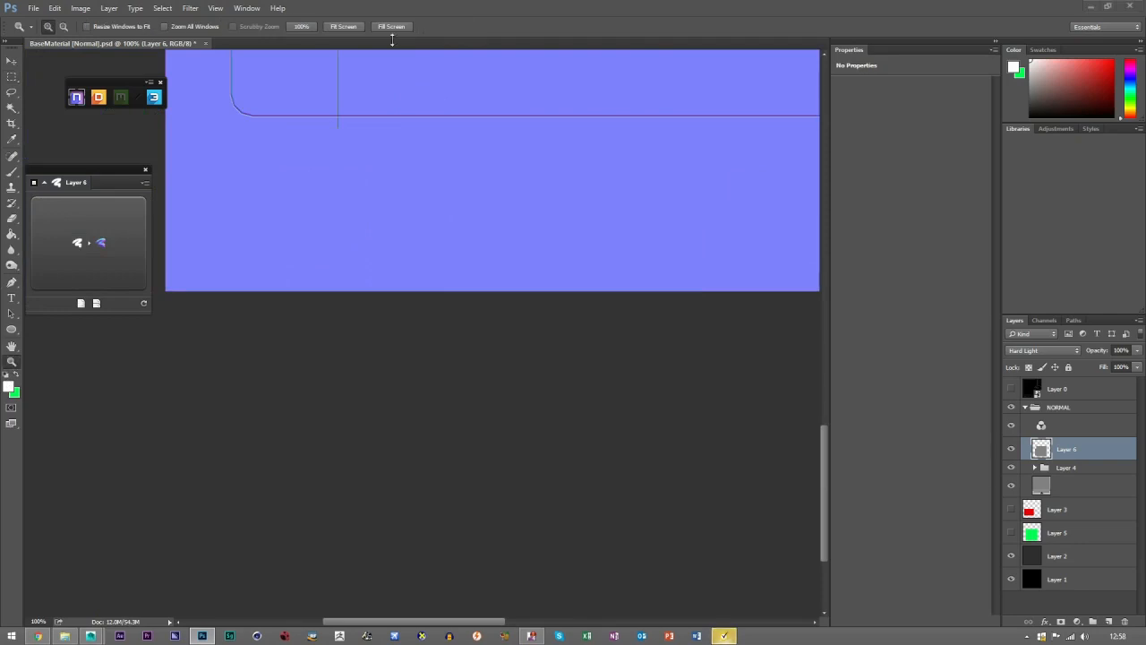
{"action": "left_click", "coordinate": [343, 26]}
{"action": "left_click", "coordinate": [12, 60]}
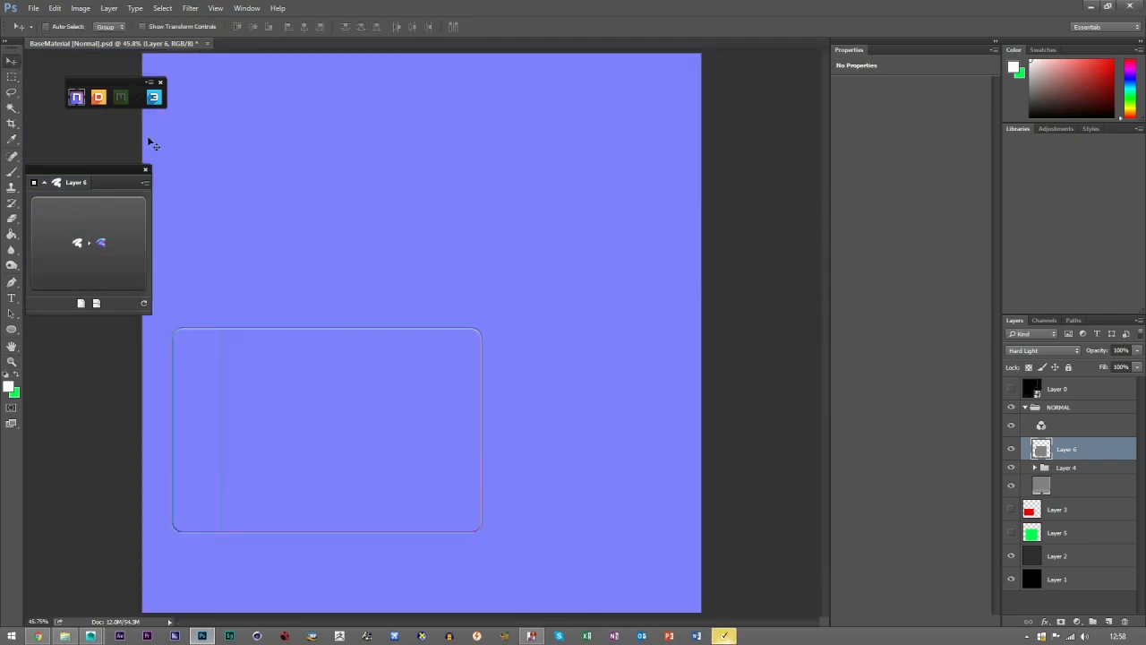
Check the vertical groove against the UV wireframe, and trim its overhang below the drawing surface's lower edge on Layer 6
{"action": "left_click", "coordinate": [1011, 389]}
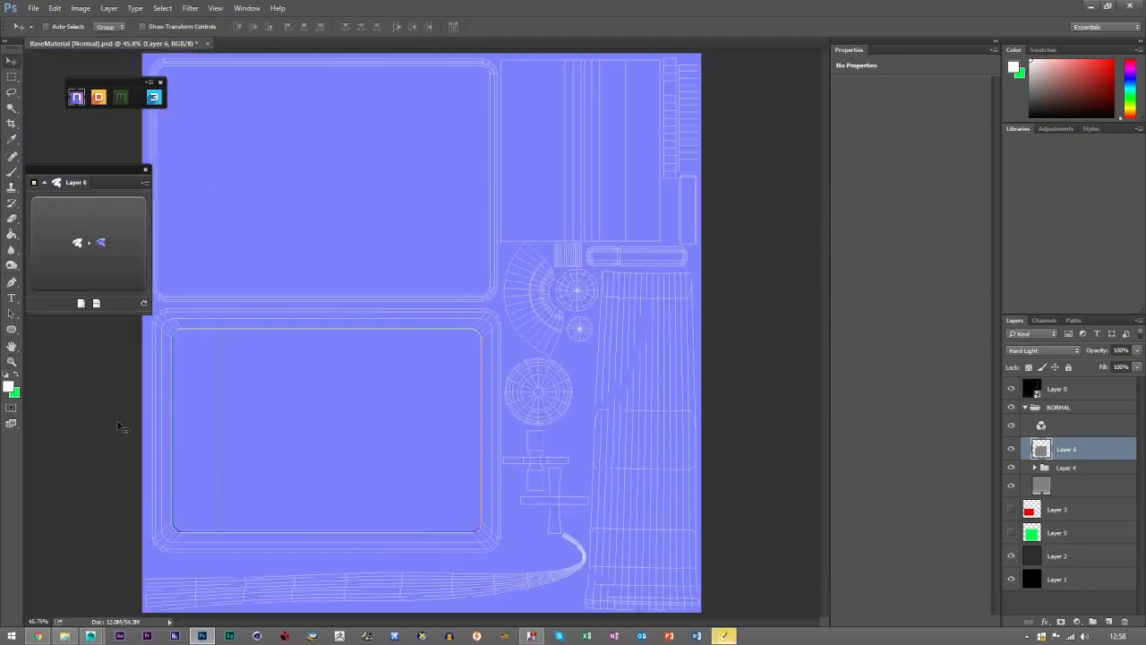
{"action": "left_click", "coordinate": [11, 361]}
{"action": "left_click", "coordinate": [209, 561]}
{"action": "left_click", "coordinate": [224, 556]}
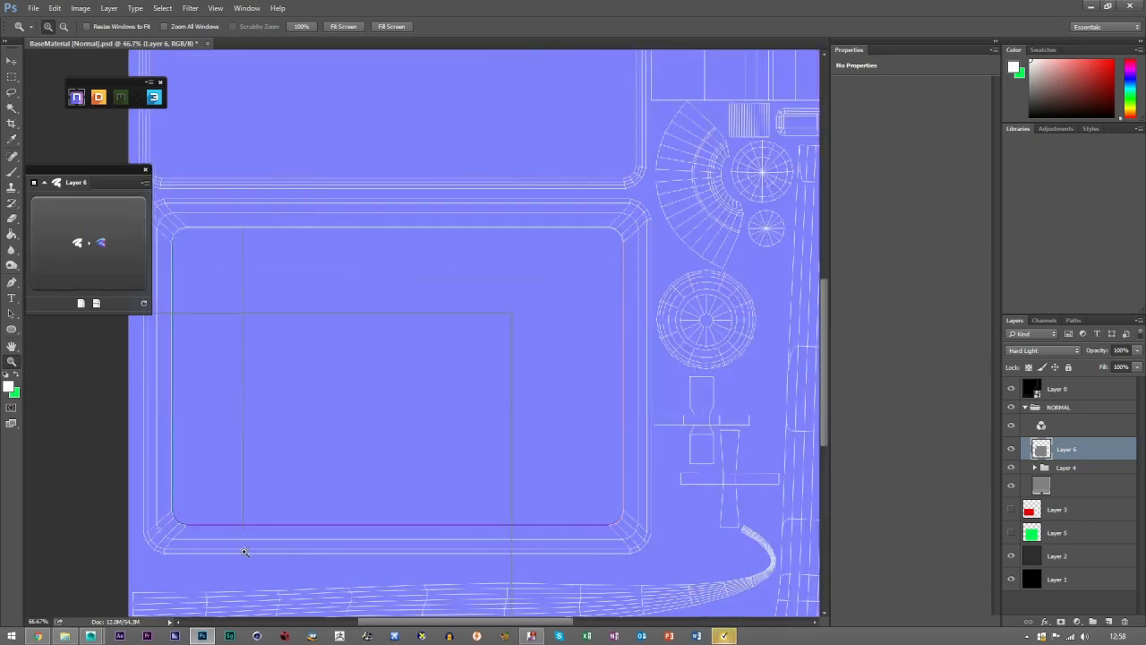
{"action": "left_click", "coordinate": [246, 548]}
{"action": "left_click", "coordinate": [261, 541]}
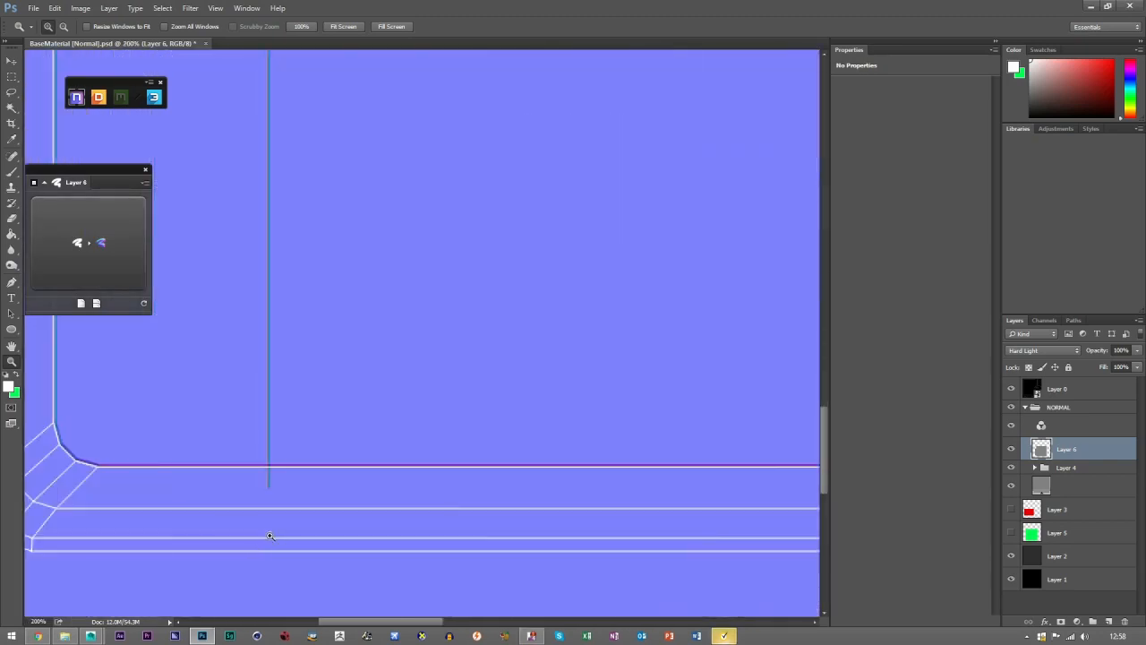
{"action": "left_click", "coordinate": [12, 77]}
{"action": "left_click", "coordinate": [1013, 390]}
{"action": "left_click_drag", "start_coordinate": [210, 494], "coordinate": [307, 471]}
{"action": "left_click_drag", "start_coordinate": [241, 521], "coordinate": [336, 469]}
{"action": "left_click", "coordinate": [223, 529]}
{"action": "left_click", "coordinate": [577, 530]}
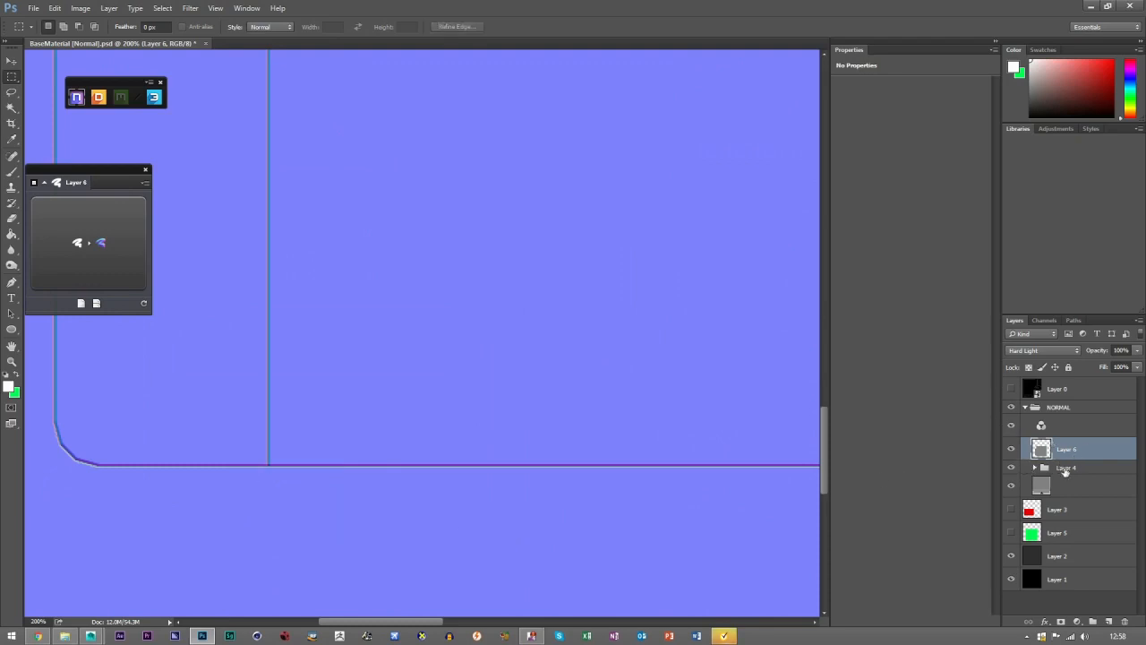
Trim the vertical groove's overhang above the drawing surface's upper edge on Layer 6, and fit the whole canvas in view
{"action": "left_click", "coordinate": [1065, 471]}
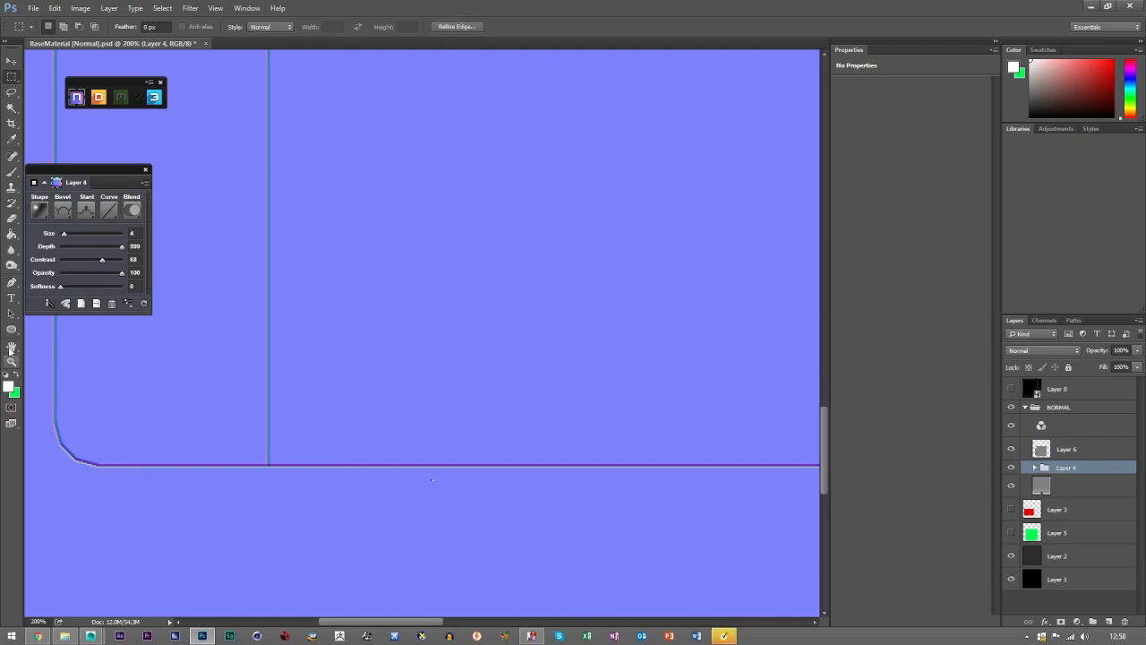
{"action": "left_click", "coordinate": [11, 345]}
{"action": "left_click_drag", "start_coordinate": [317, 240], "coordinate": [396, 319]}
{"action": "left_click_drag", "start_coordinate": [434, 223], "coordinate": [422, 376]}
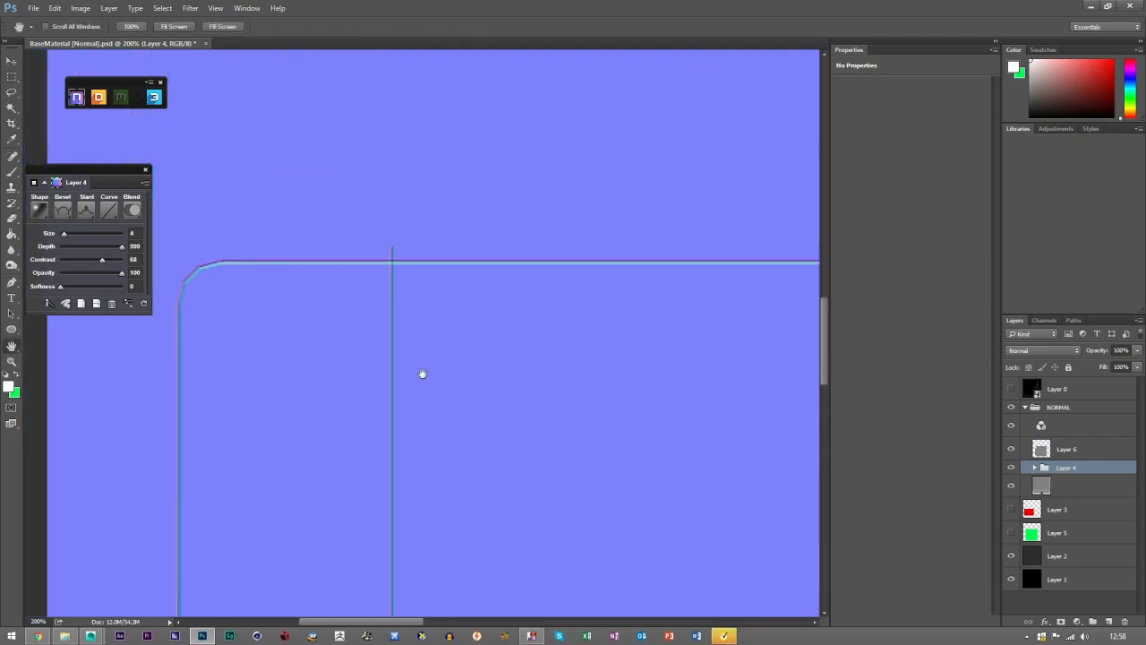
{"action": "key", "text": "m"}
{"action": "left_click_drag", "start_coordinate": [337, 207], "coordinate": [392, 255]}
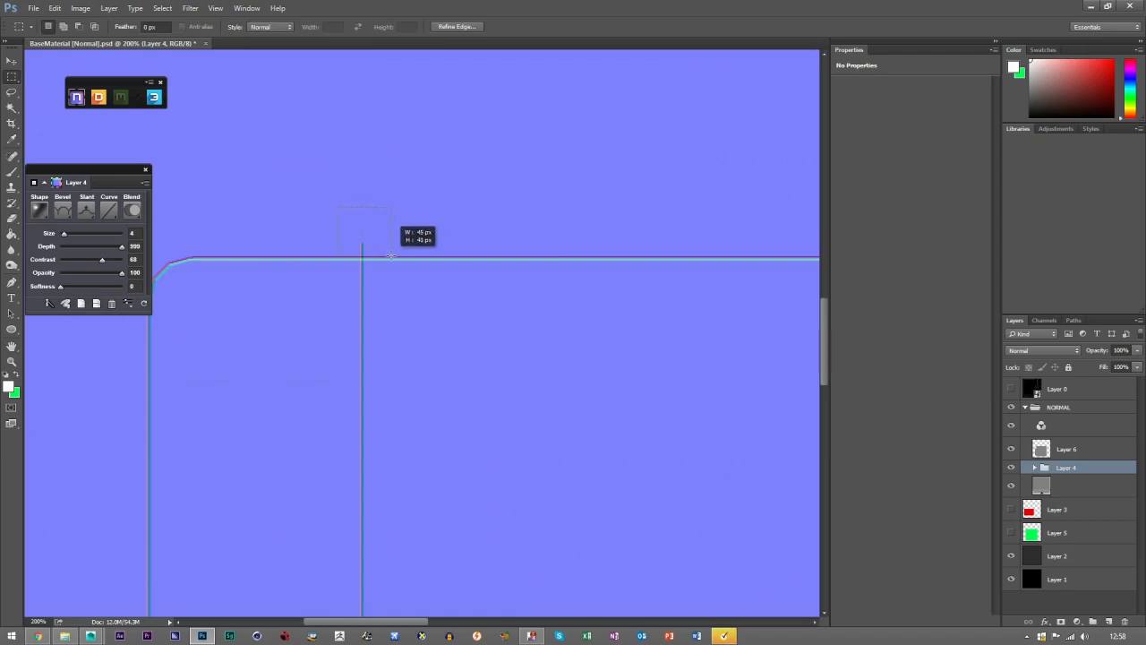
{"action": "key", "text": "Delete"}
{"action": "key", "text": "Return"}
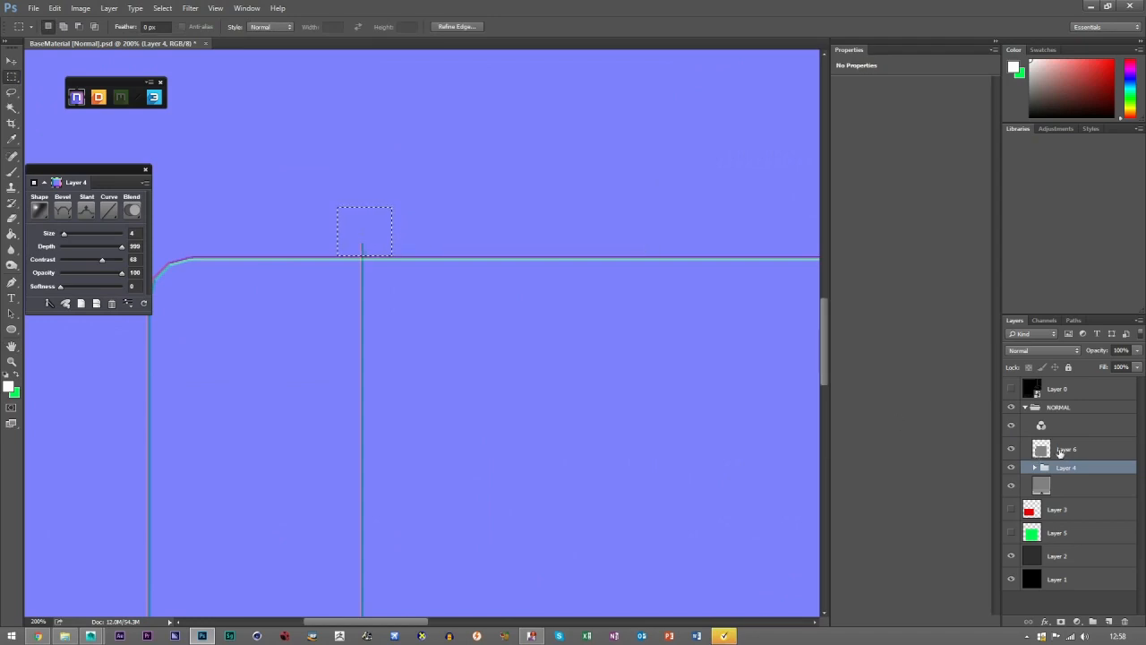
{"action": "left_click", "coordinate": [1065, 449]}
{"action": "left_click", "coordinate": [423, 286]}
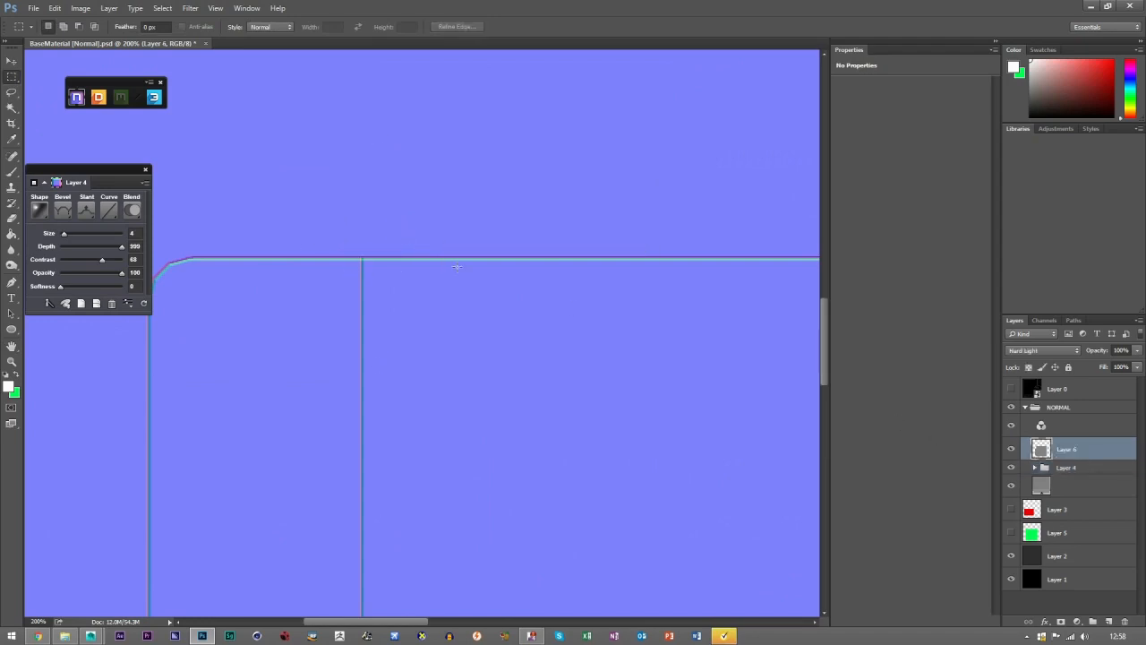
{"action": "left_click", "coordinate": [12, 60]}
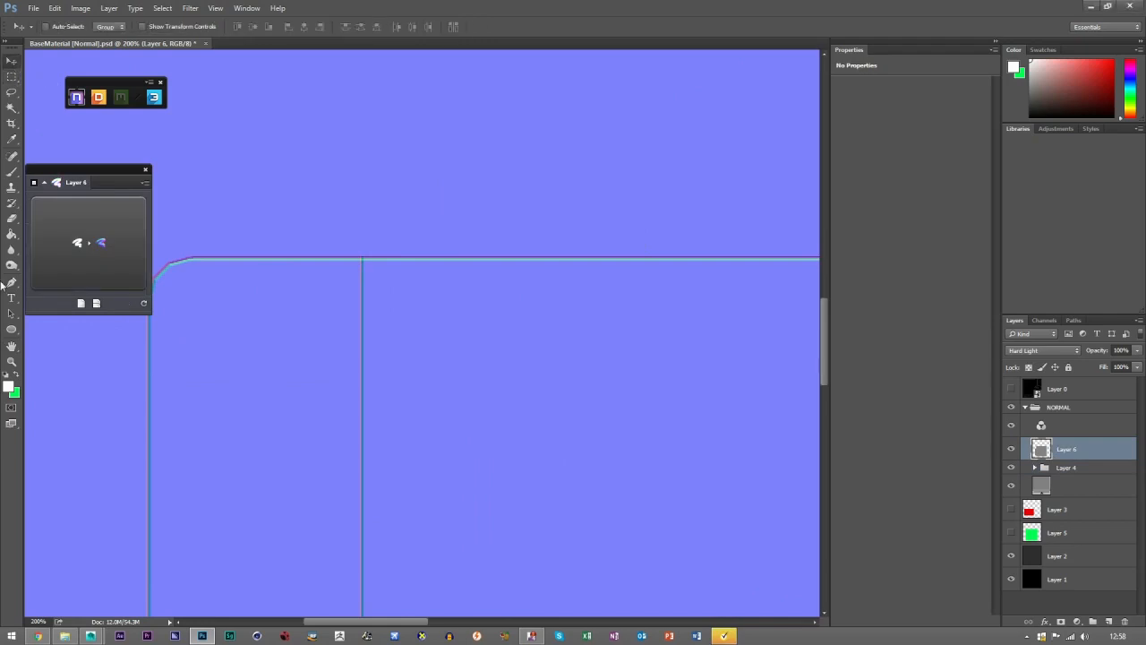
{"action": "left_click", "coordinate": [11, 361]}
{"action": "left_click", "coordinate": [341, 26]}
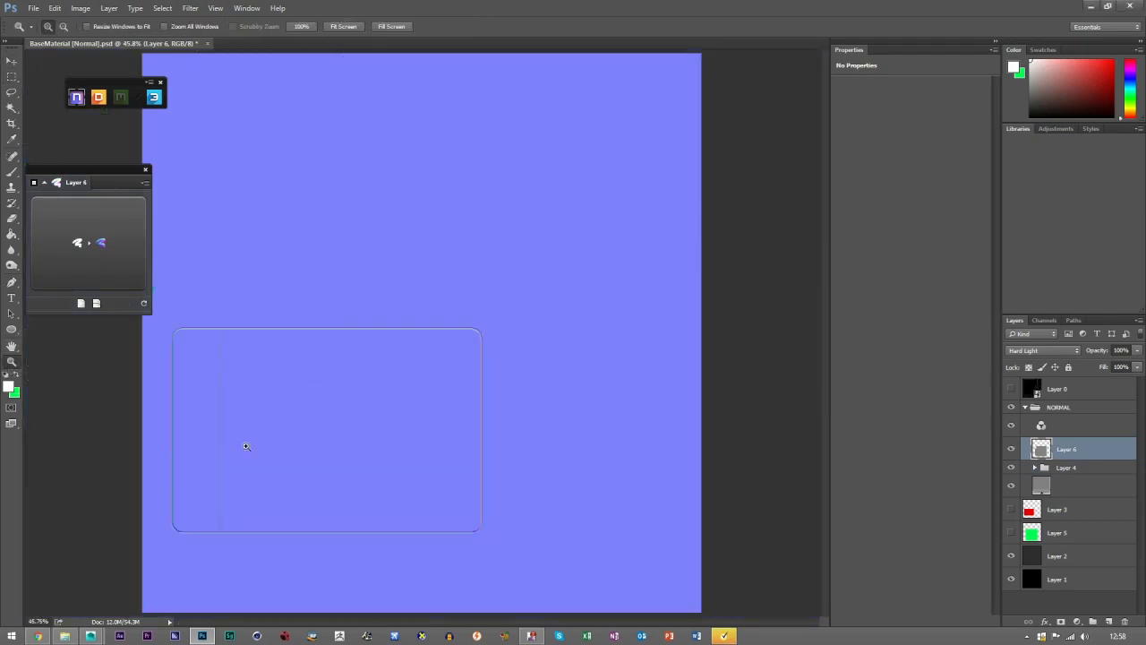
{"action": "left_click", "coordinate": [11, 60]}
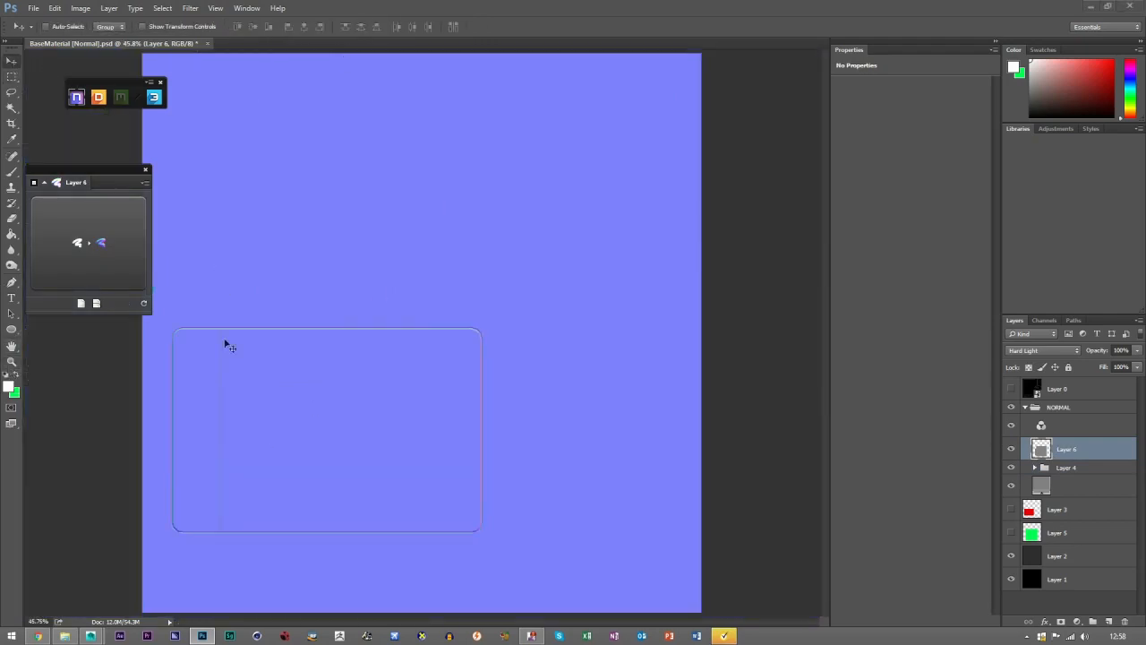
Save a copy of the normal map to the Desktop as a 24 bits/pixel Targa file named Normal Map
{"action": "left_click", "coordinate": [33, 8]}
{"action": "left_click", "coordinate": [50, 140]}
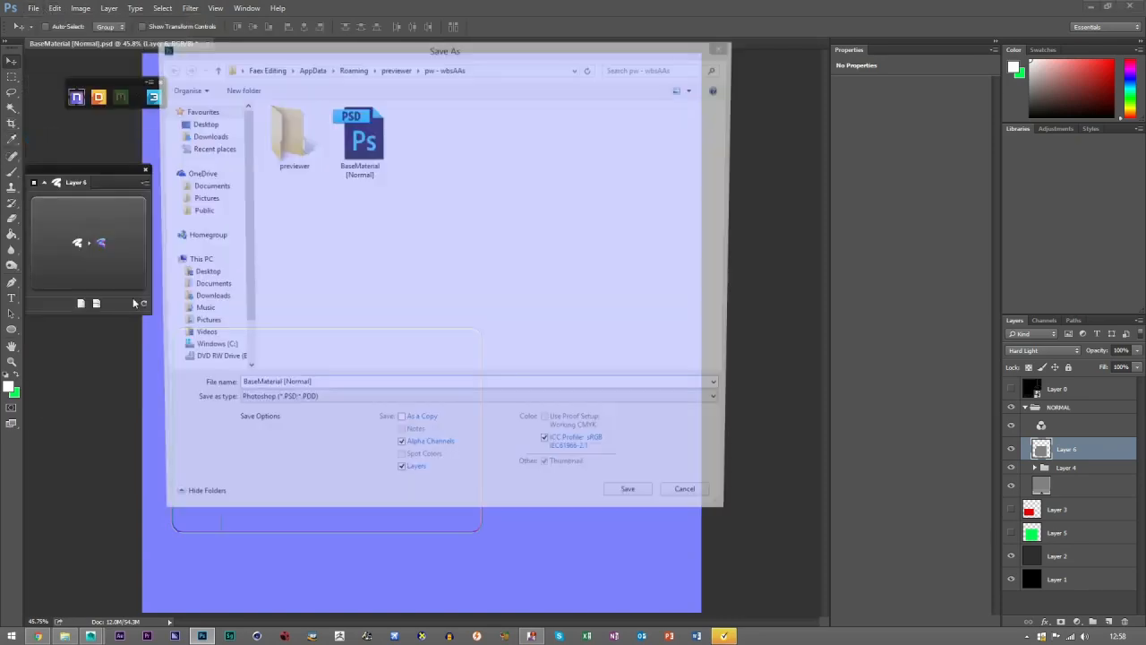
{"action": "left_click", "coordinate": [327, 404]}
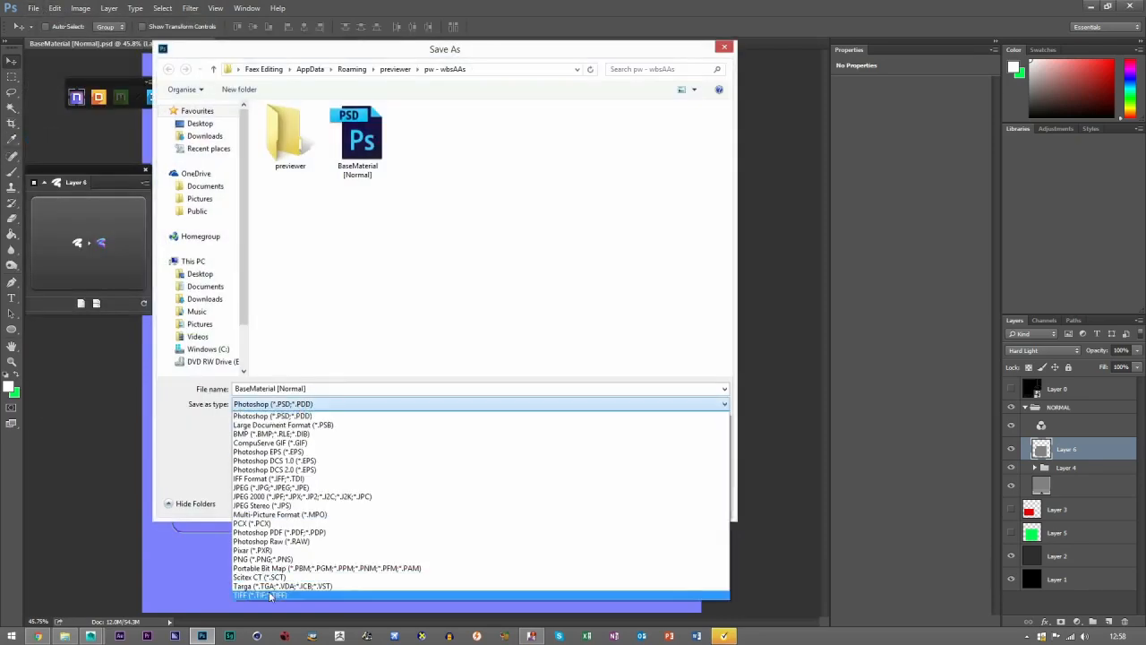
{"action": "left_click", "coordinate": [269, 585]}
{"action": "left_click", "coordinate": [199, 273]}
{"action": "left_click", "coordinate": [306, 388]}
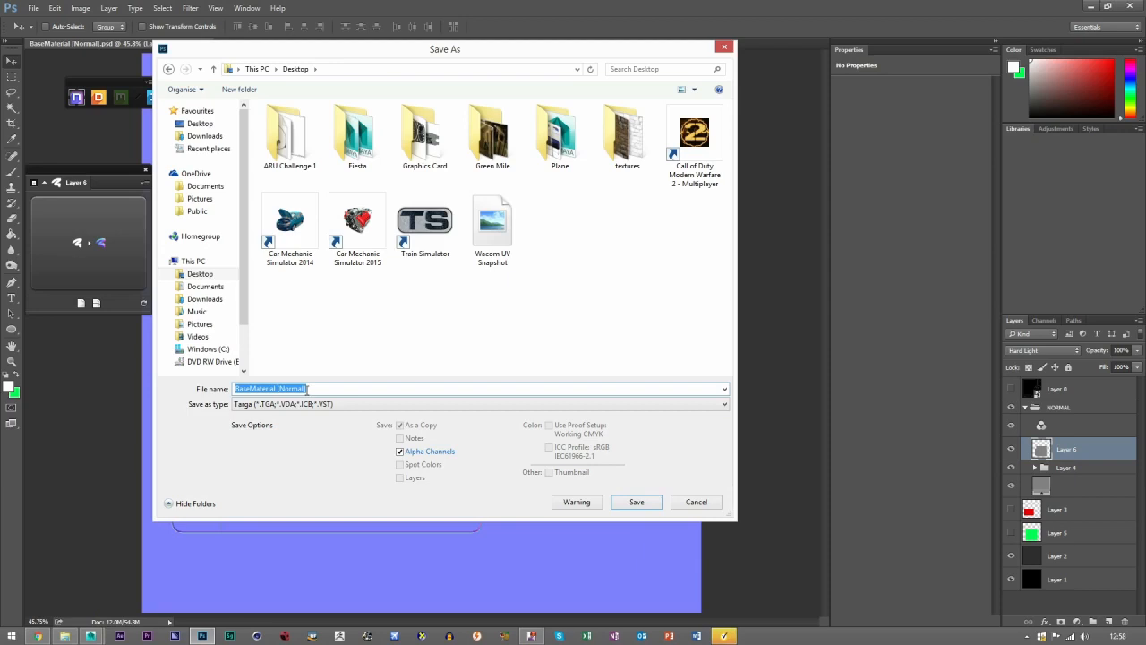
{"action": "type", "text": "Normal Map"}
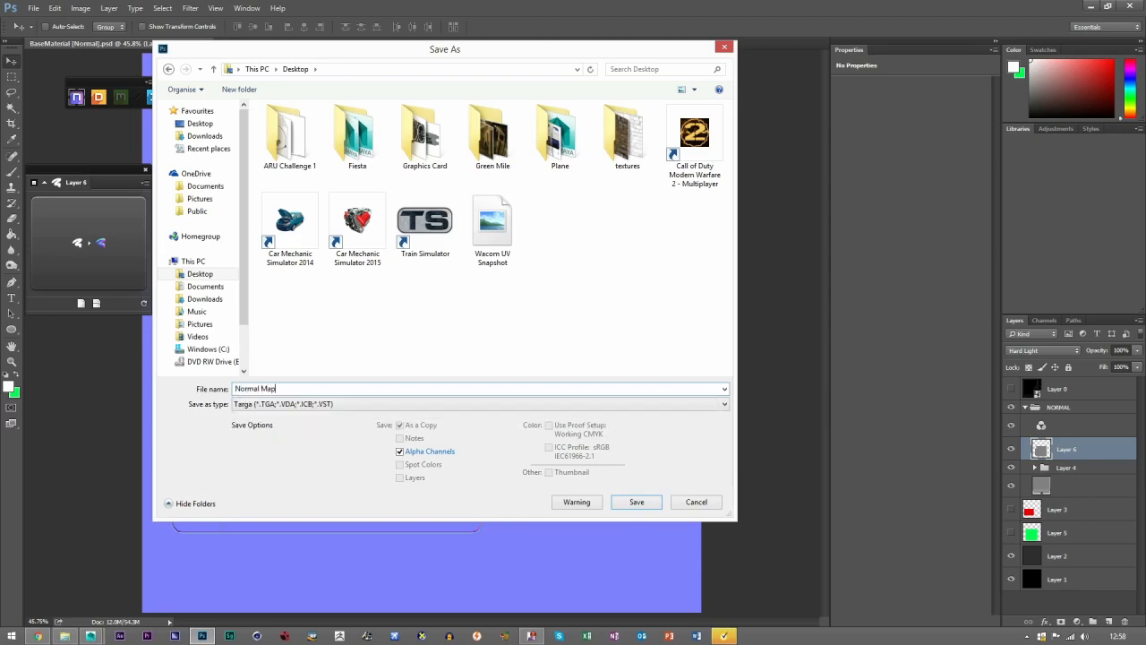
{"action": "left_click", "coordinate": [200, 123]}
{"action": "left_click", "coordinate": [622, 503]}
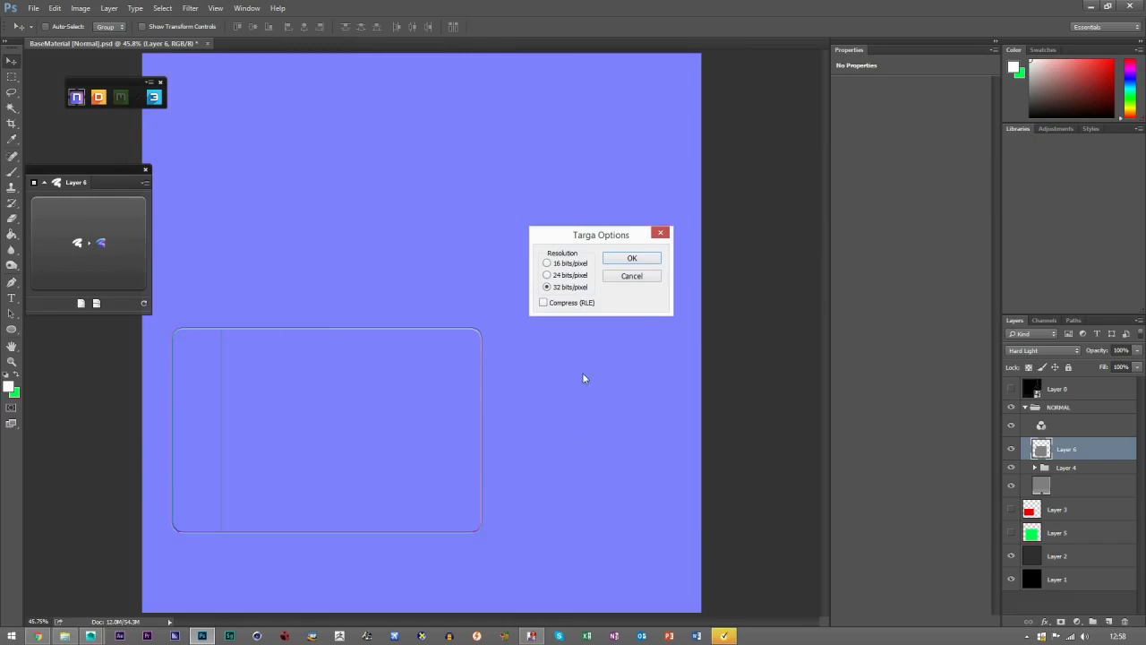
{"action": "left_click", "coordinate": [569, 275]}
{"action": "left_click", "coordinate": [631, 258]}
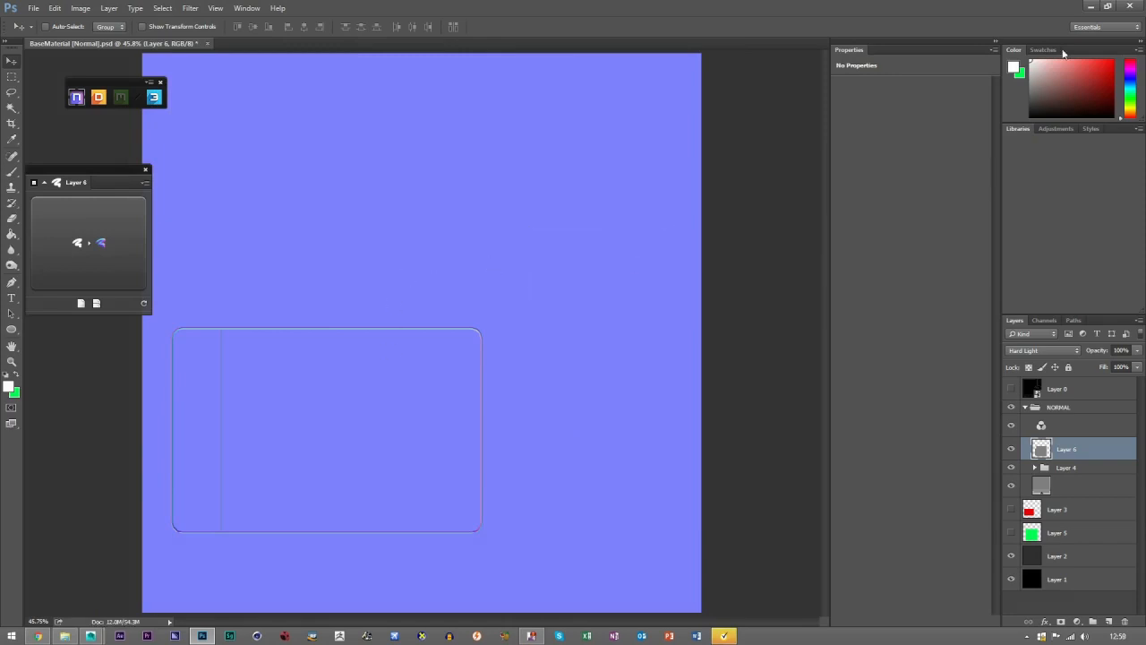
Save the normal map again as a 24 bits/pixel Targa, replacing the existing Normal Map file on the Desktop
{"action": "left_click", "coordinate": [1087, 7]}
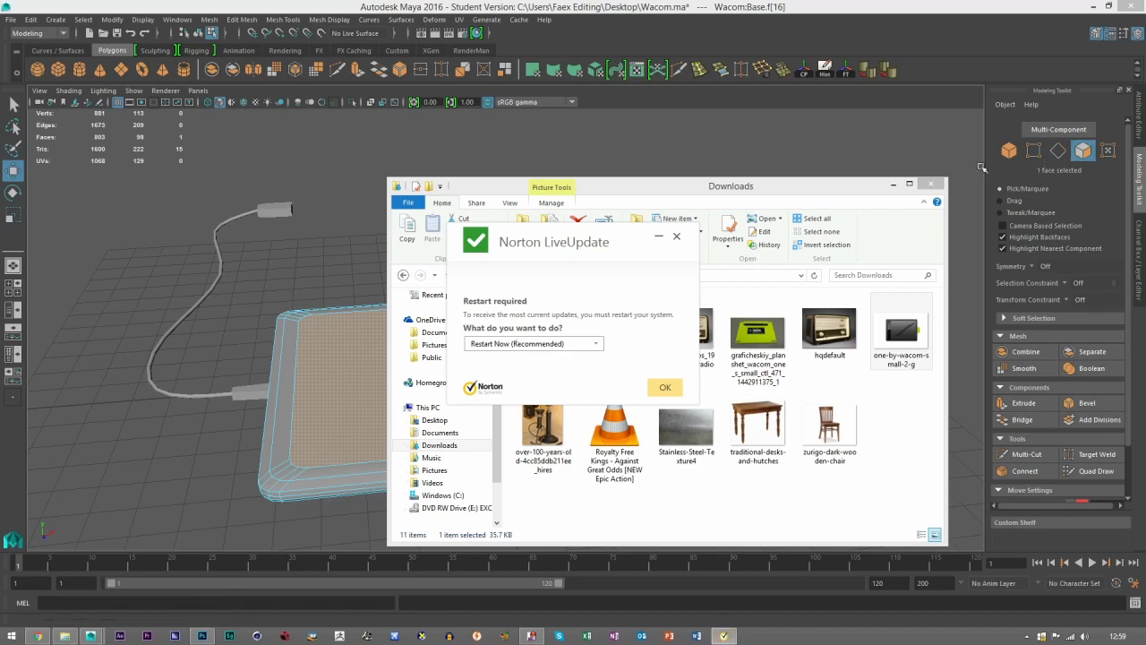
{"action": "left_click", "coordinate": [201, 636]}
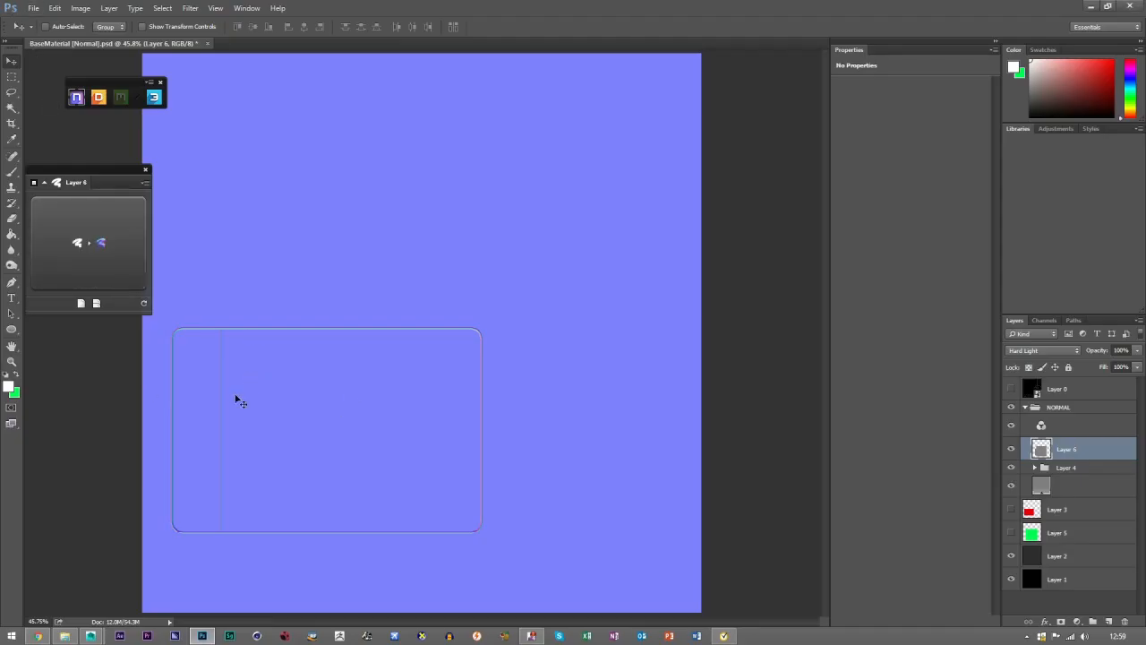
{"action": "left_click", "coordinate": [33, 8]}
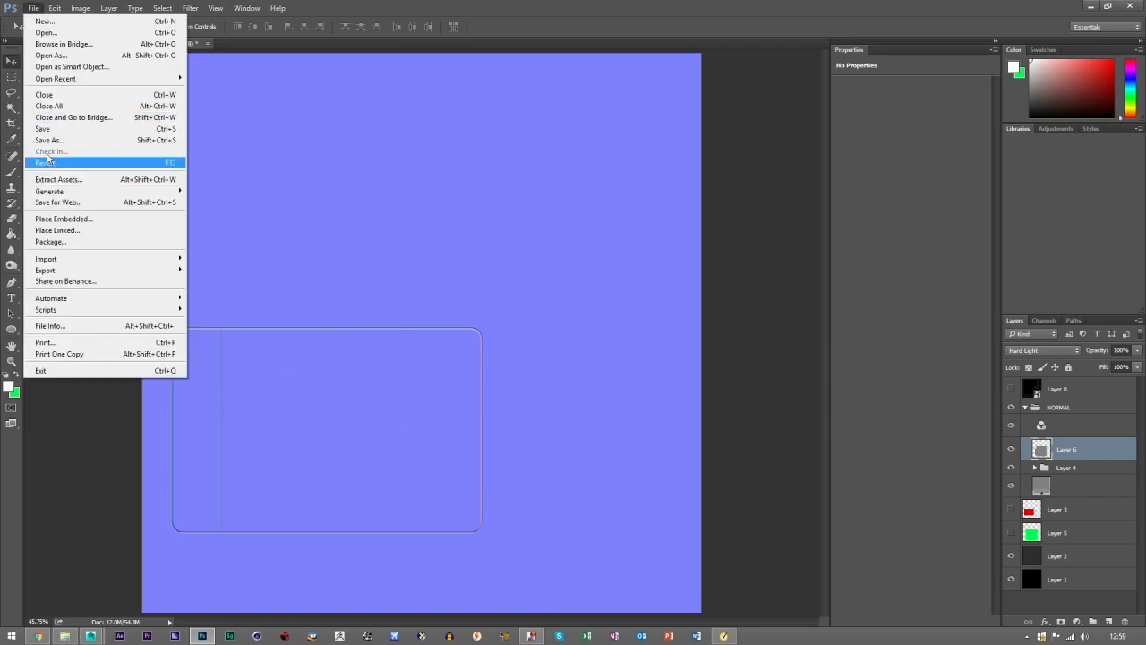
{"action": "left_click", "coordinate": [49, 138]}
{"action": "left_click", "coordinate": [479, 395]}
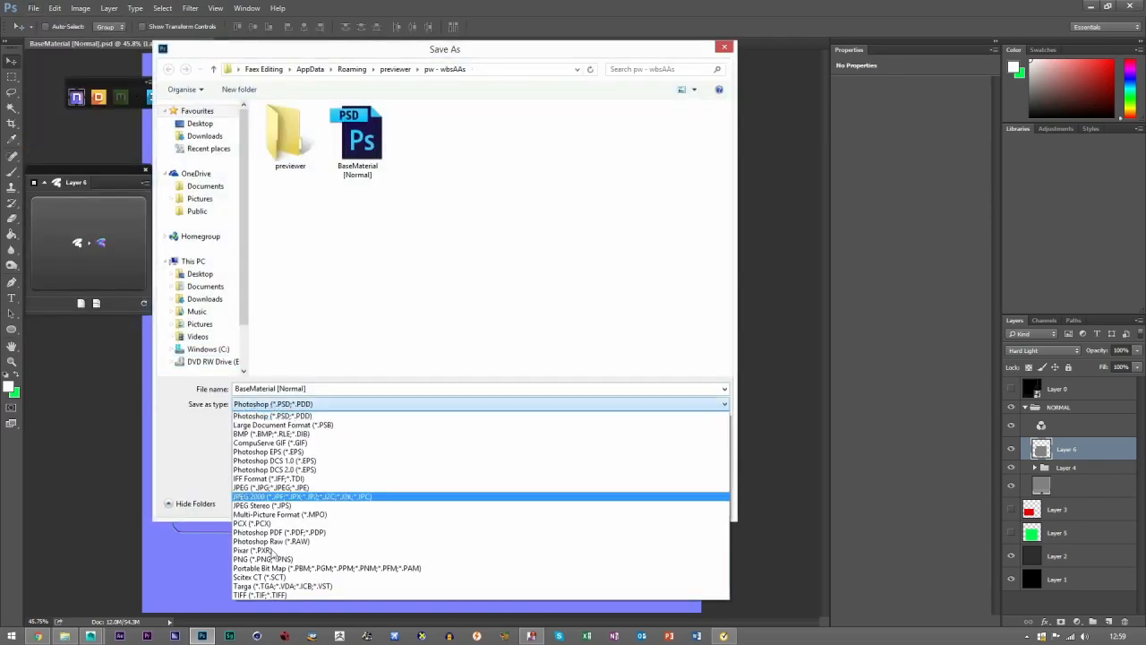
{"action": "left_click", "coordinate": [251, 590]}
{"action": "left_click", "coordinate": [200, 123]}
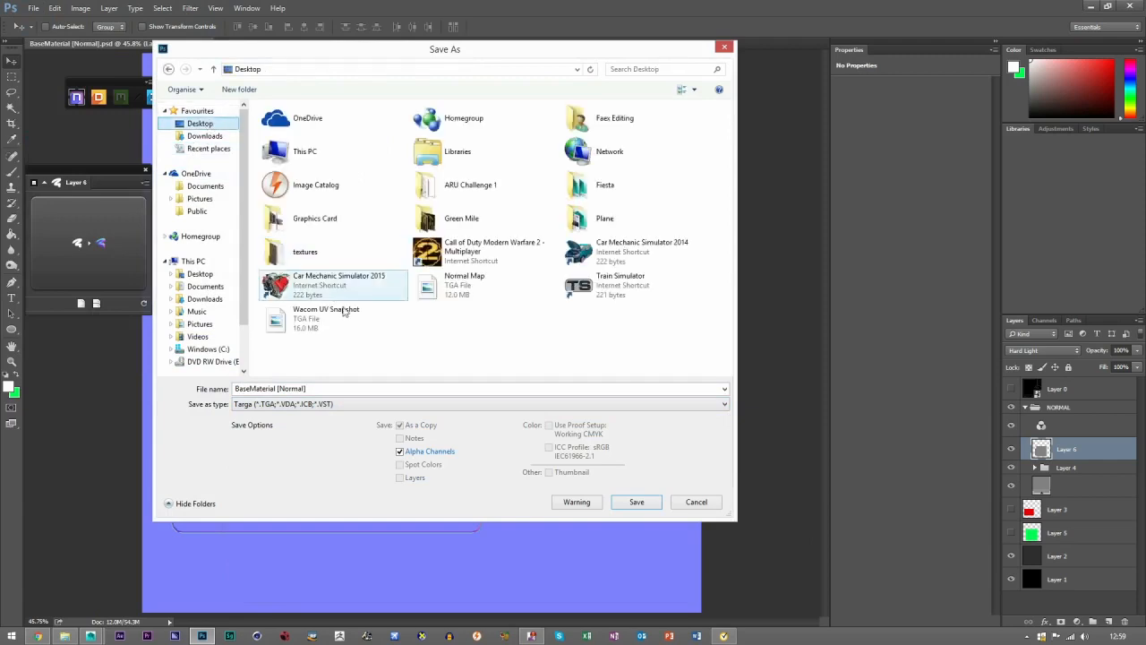
{"action": "left_click", "coordinate": [474, 291]}
{"action": "double_click", "coordinate": [474, 294]}
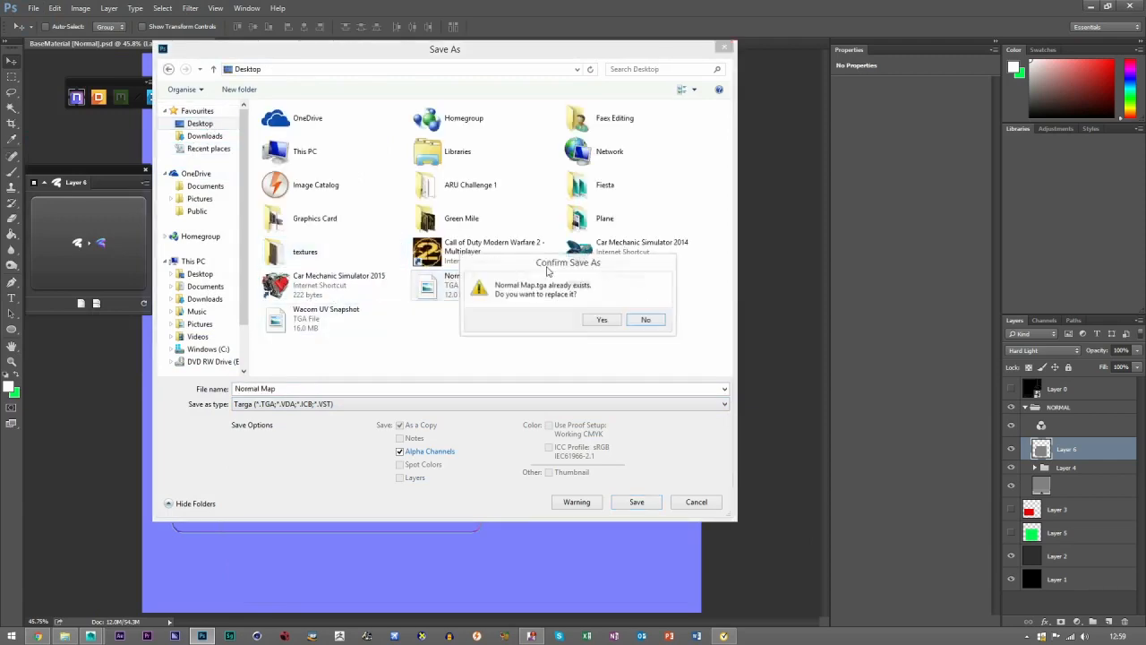
{"action": "left_click", "coordinate": [596, 320]}
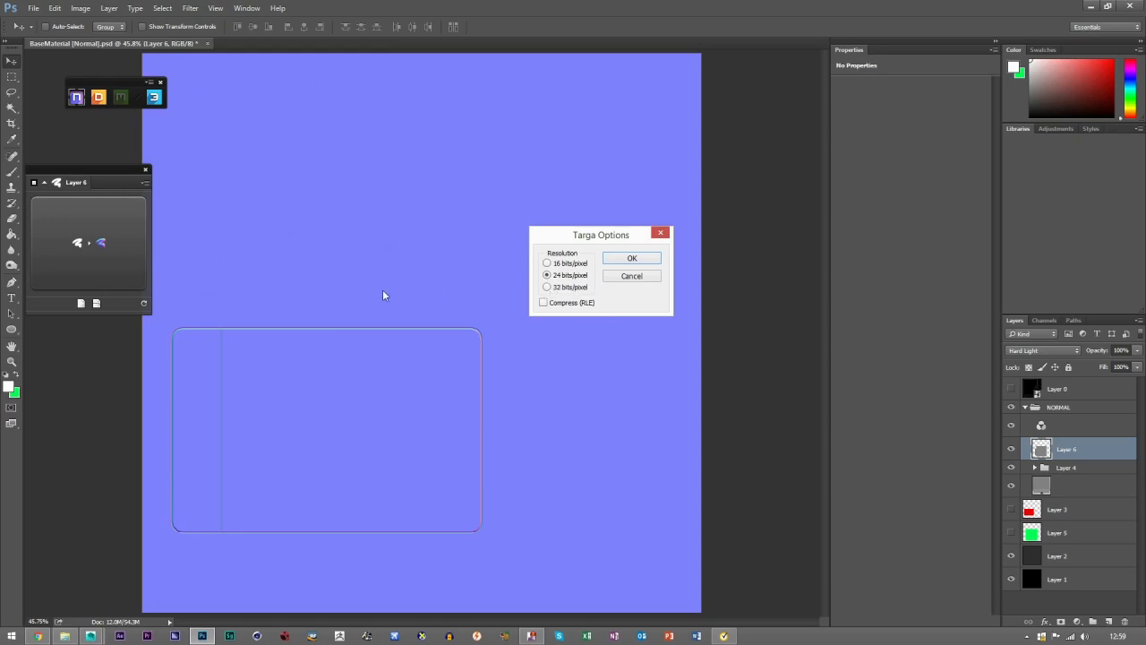
{"action": "left_click", "coordinate": [627, 258]}
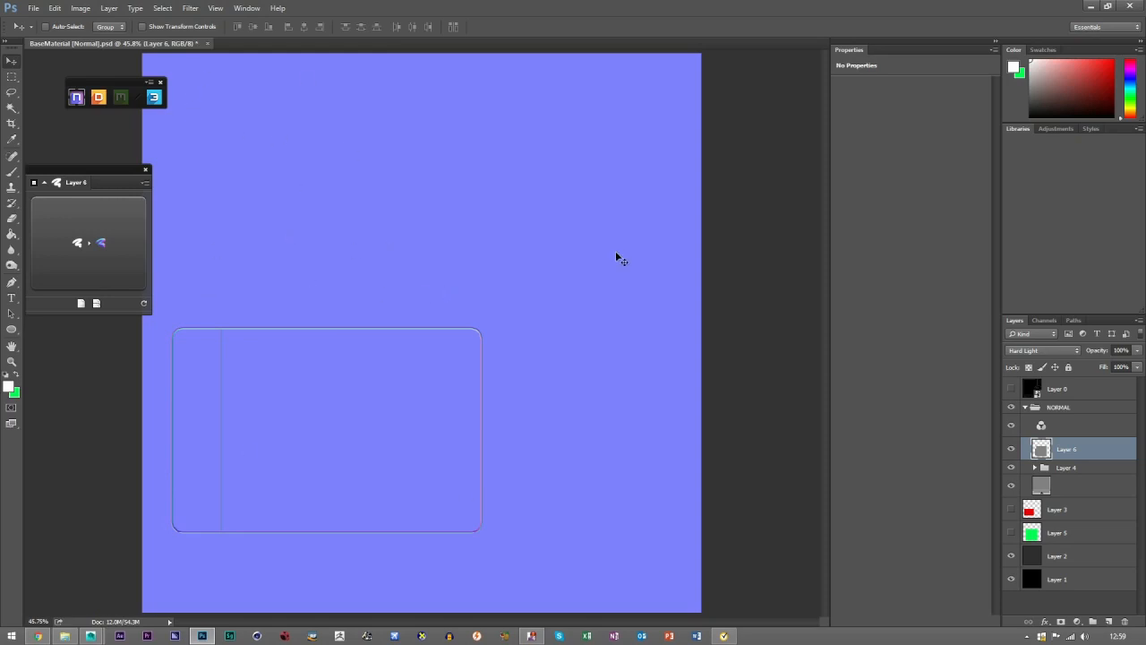
Switch to Maya, return to object selection mode, and clear the selection of the tablet's drawing-surface face
{"action": "left_click", "coordinate": [1090, 6]}
{"action": "left_click", "coordinate": [840, 175]}
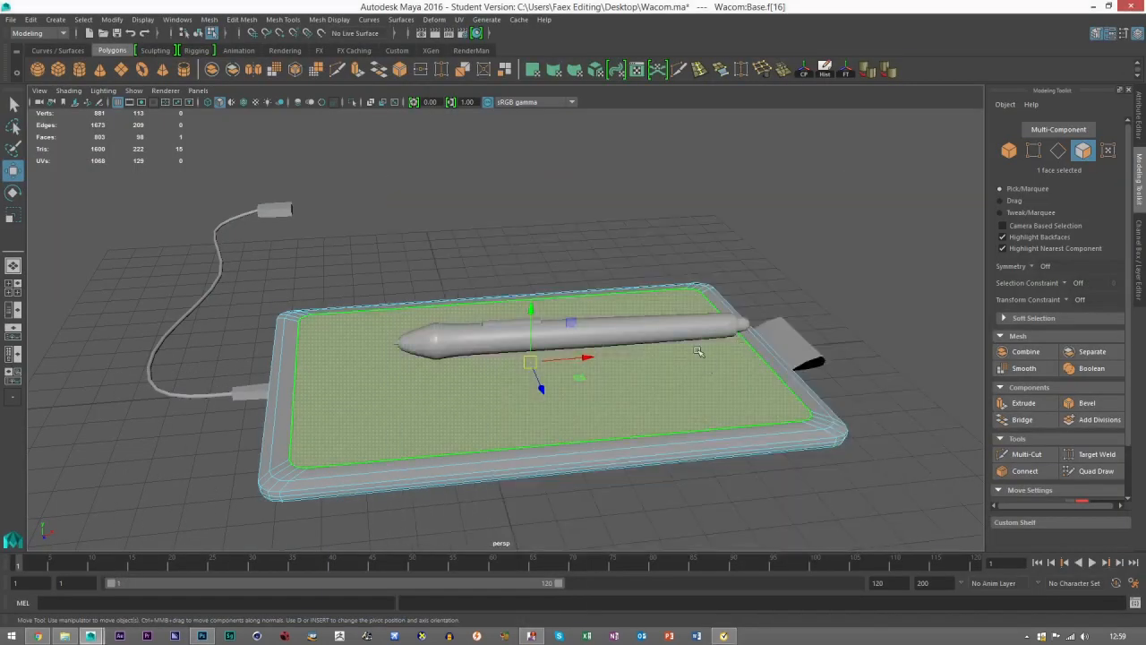
{"action": "left_click", "coordinate": [1008, 150]}
{"action": "scroll", "coordinate": [569, 382], "scroll_direction": "down", "scroll_amount": 5}
{"action": "left_click", "coordinate": [582, 414]}
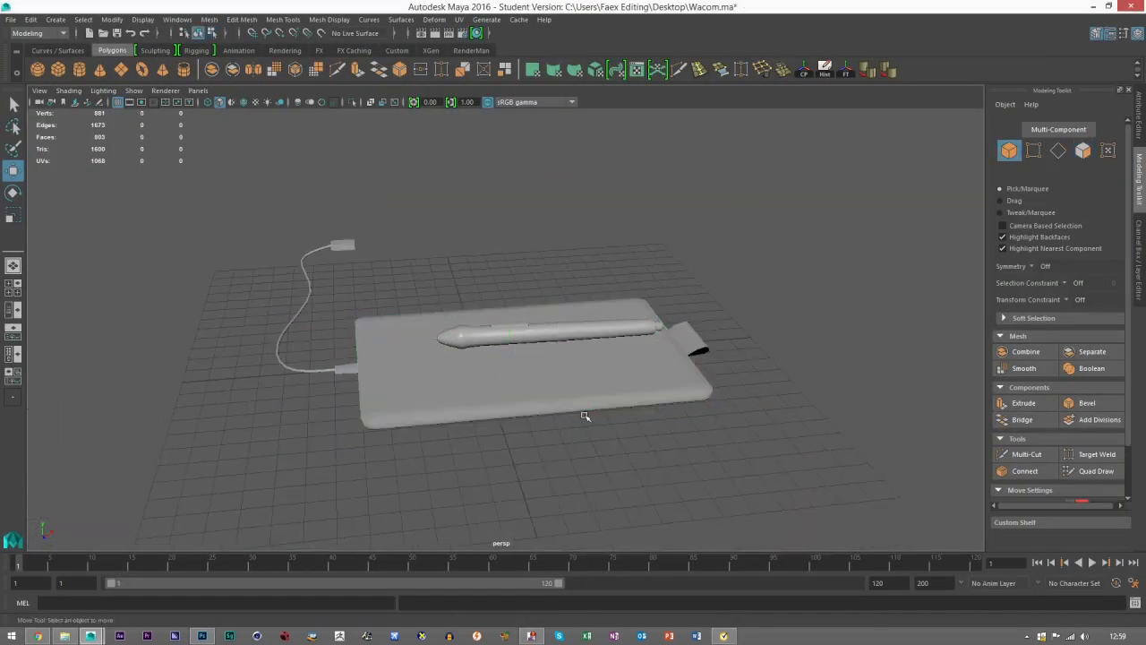
{"action": "left_click_drag", "start_coordinate": [583, 414], "coordinate": [422, 373], "text": "alt"}
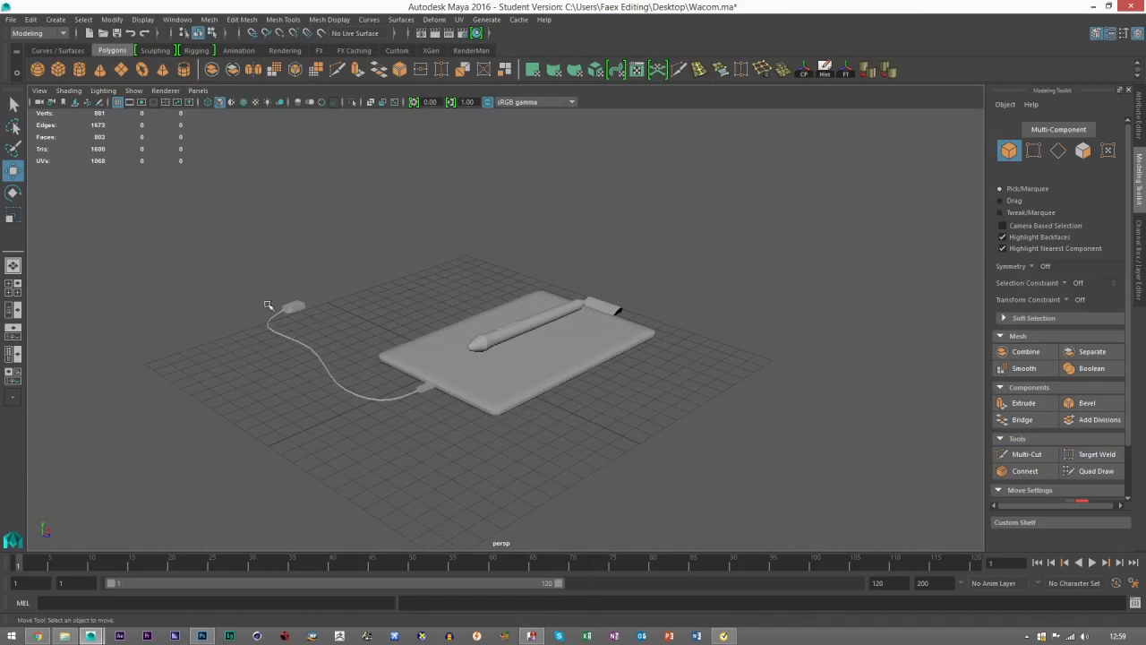
Select all parts of the Wacom model and show their UV layout in the UV Editor
{"action": "left_click", "coordinate": [460, 20]}
{"action": "left_click", "coordinate": [474, 51]}
{"action": "left_click_drag", "start_coordinate": [365, 4], "coordinate": [0, 110]}
{"action": "left_click_drag", "start_coordinate": [325, 409], "coordinate": [130, 264]}
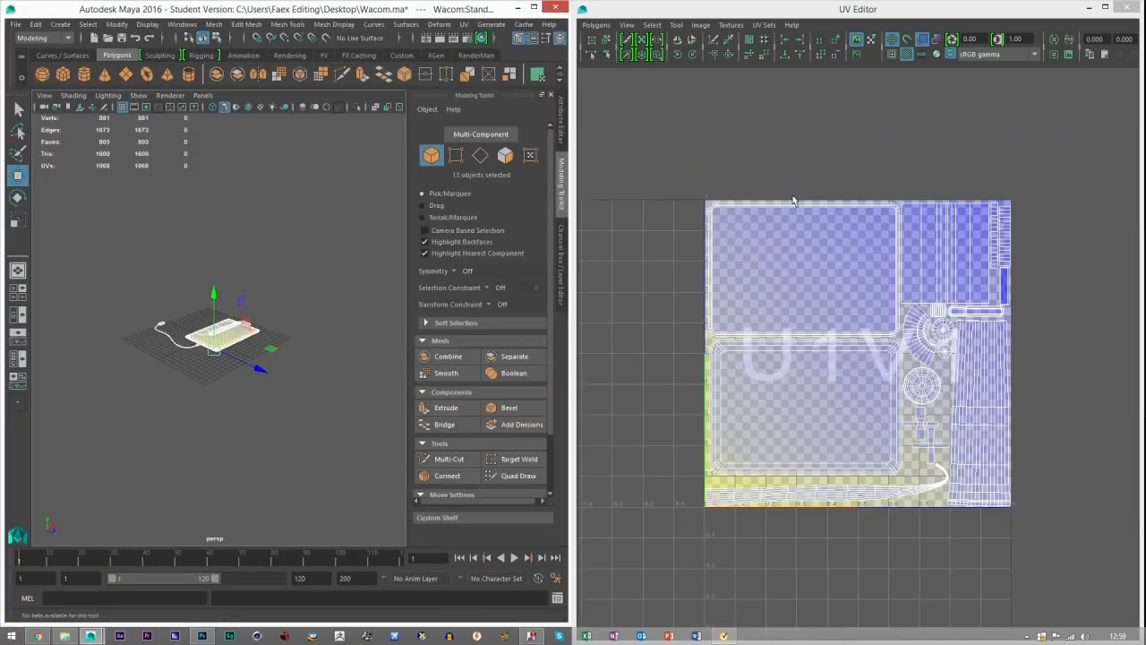
{"action": "scroll", "coordinate": [254, 406], "scroll_direction": "up", "scroll_amount": 3}
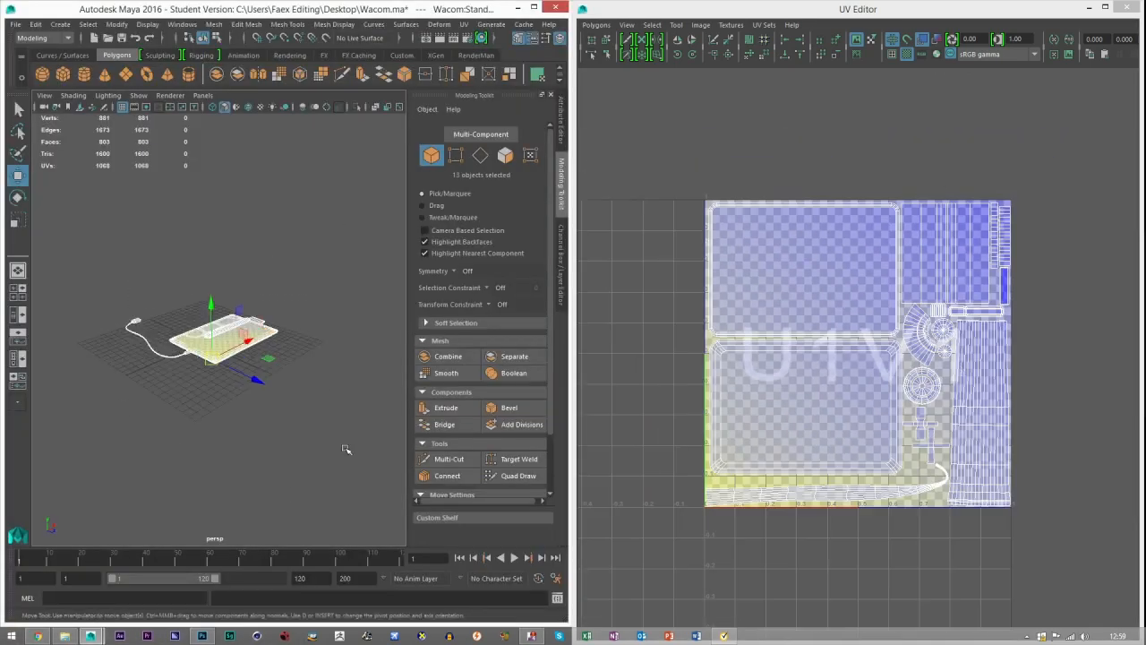
Close the UV Editor and assign a new Blinn material to all selected parts of the model
{"action": "right_click_drag", "start_coordinate": [226, 369], "coordinate": [222, 598]}
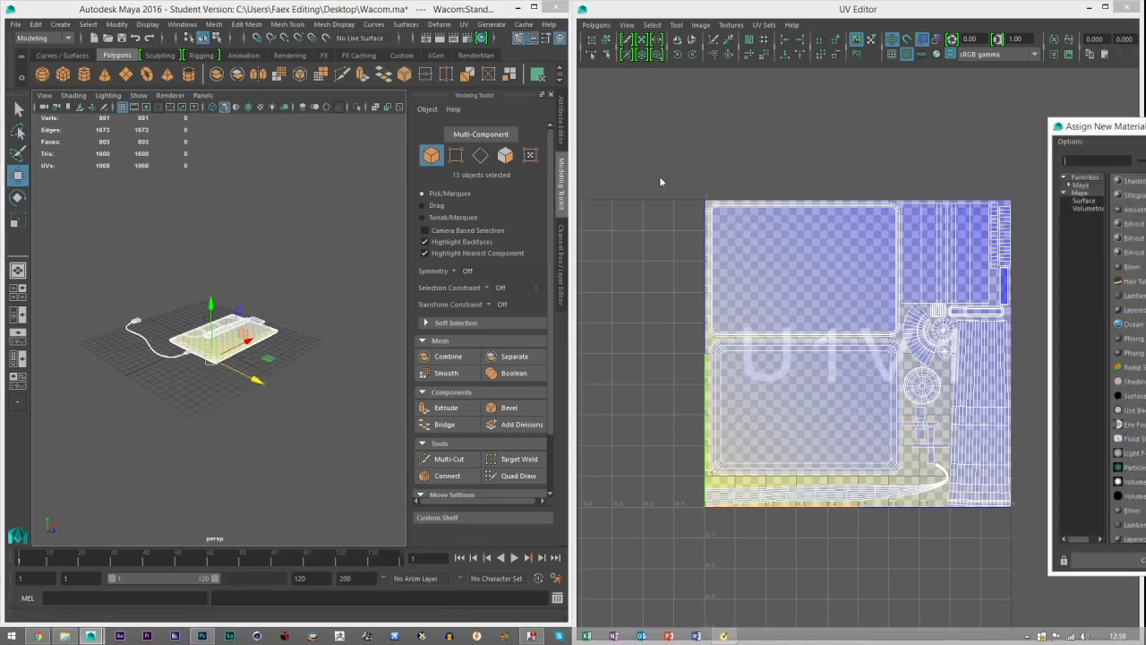
{"action": "left_click", "coordinate": [1128, 8]}
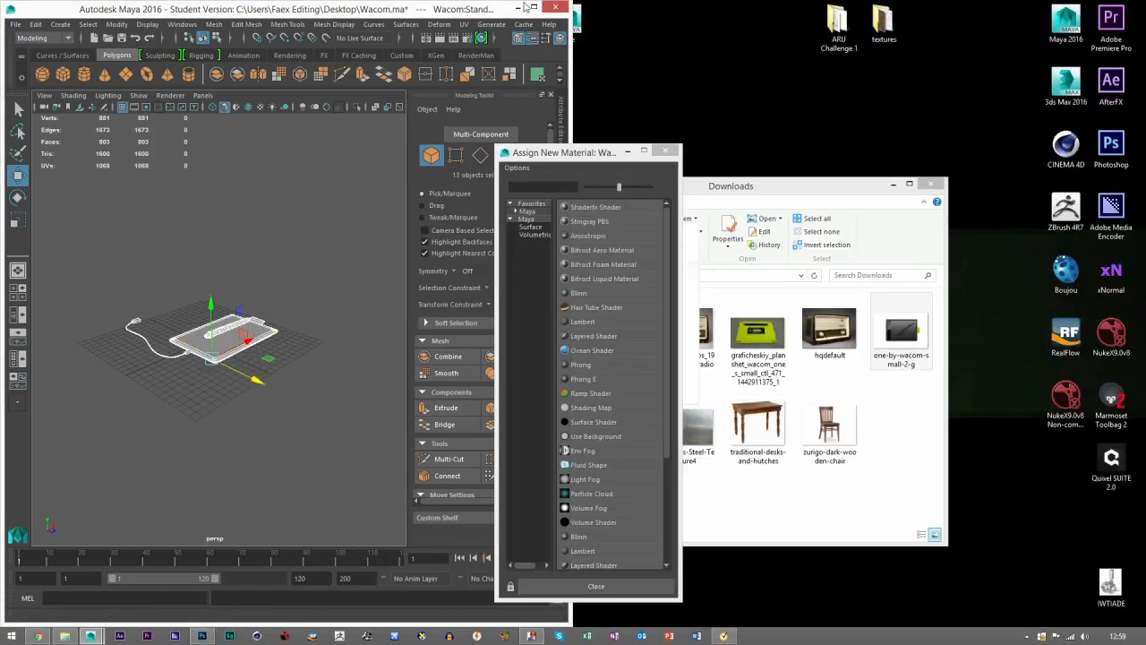
{"action": "left_click", "coordinate": [528, 8]}
{"action": "left_click", "coordinate": [578, 293]}
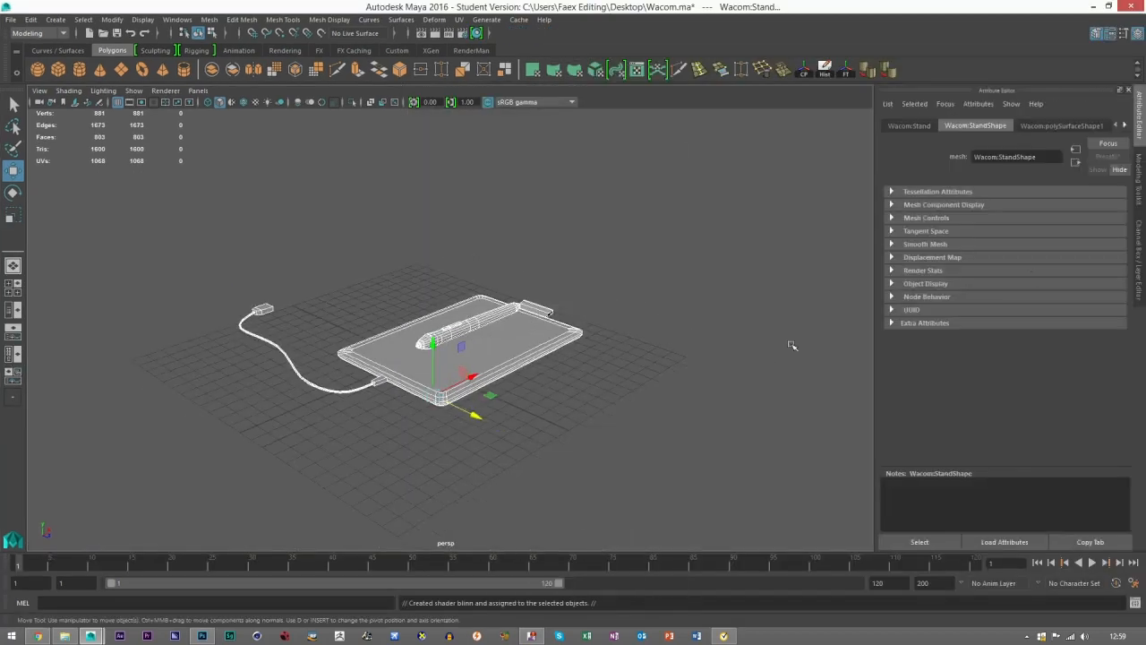
Delete all construction history in the scene
{"action": "left_click", "coordinate": [31, 19]}
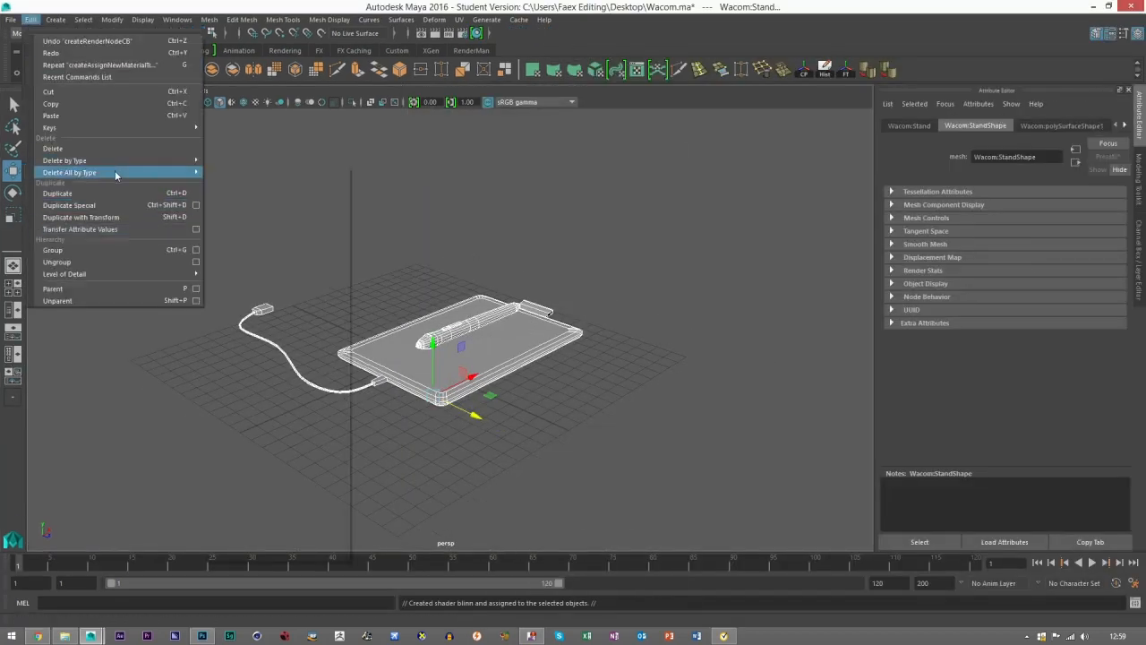
{"action": "mouse_move", "coordinate": [116, 175]}
{"action": "left_click", "coordinate": [229, 180]}
Connect a File texture to the Blinn material's Bump Mapping and set it to be used as Tangent Space Normals
{"action": "left_click", "coordinate": [1029, 125]}
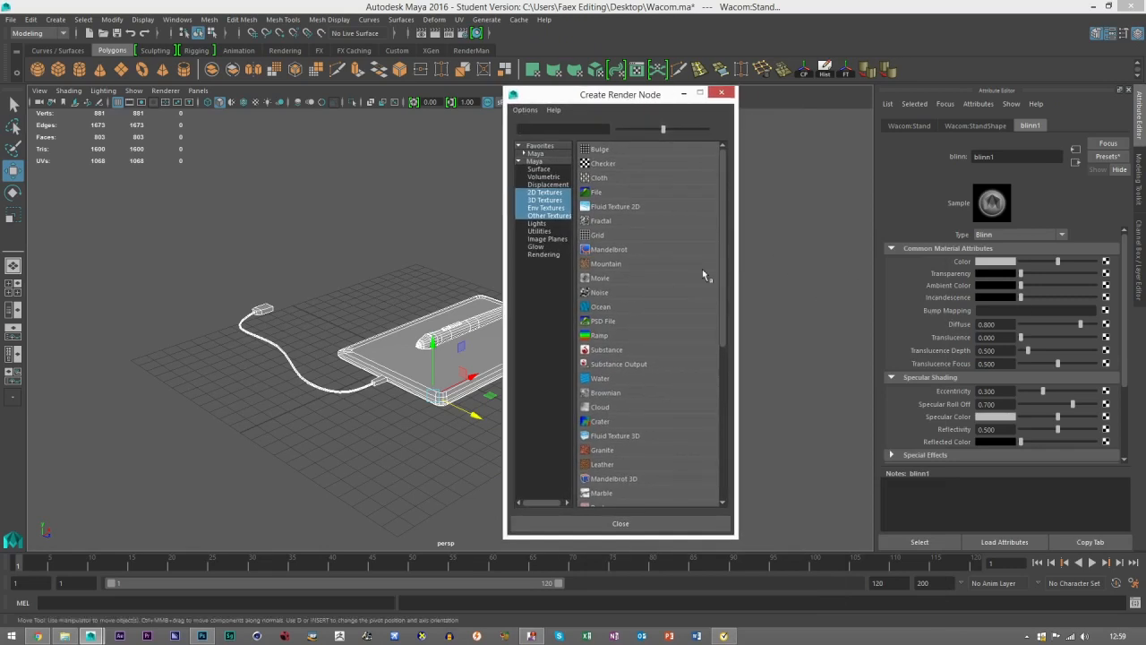
{"action": "left_click", "coordinate": [598, 193]}
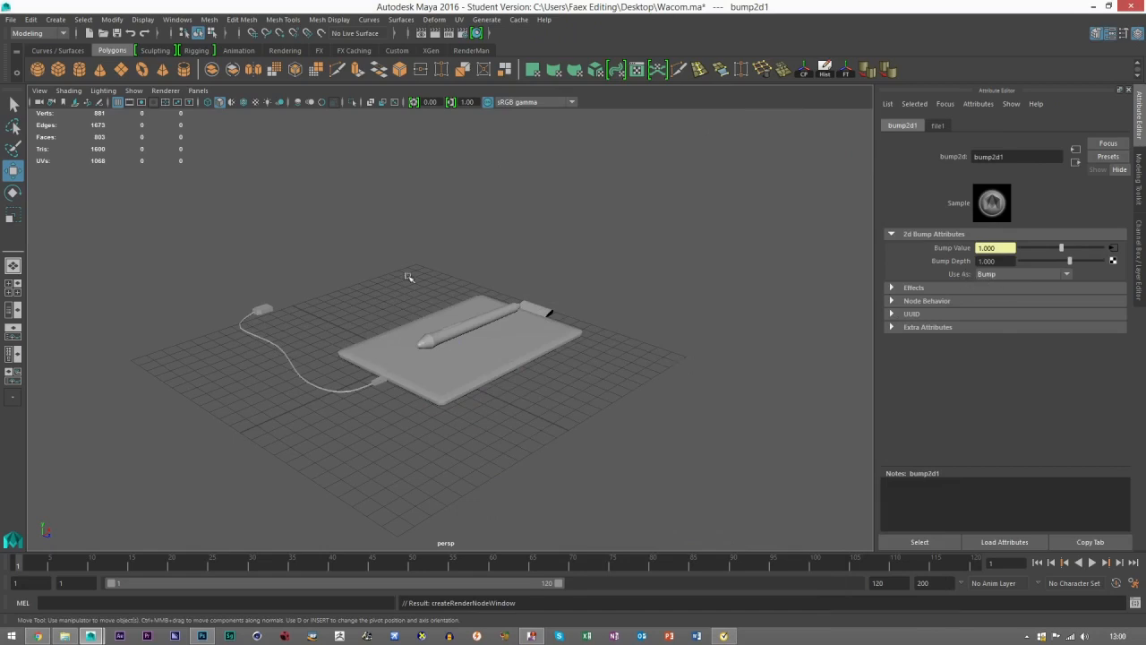
{"action": "left_click", "coordinate": [1017, 274]}
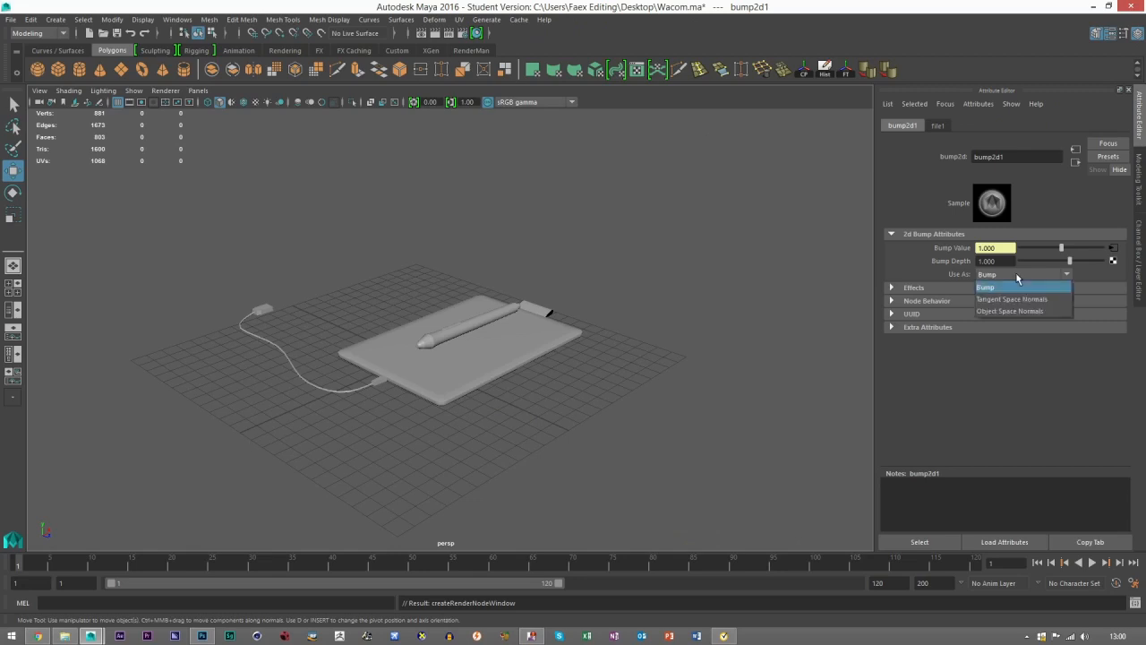
{"action": "left_click", "coordinate": [1013, 299]}
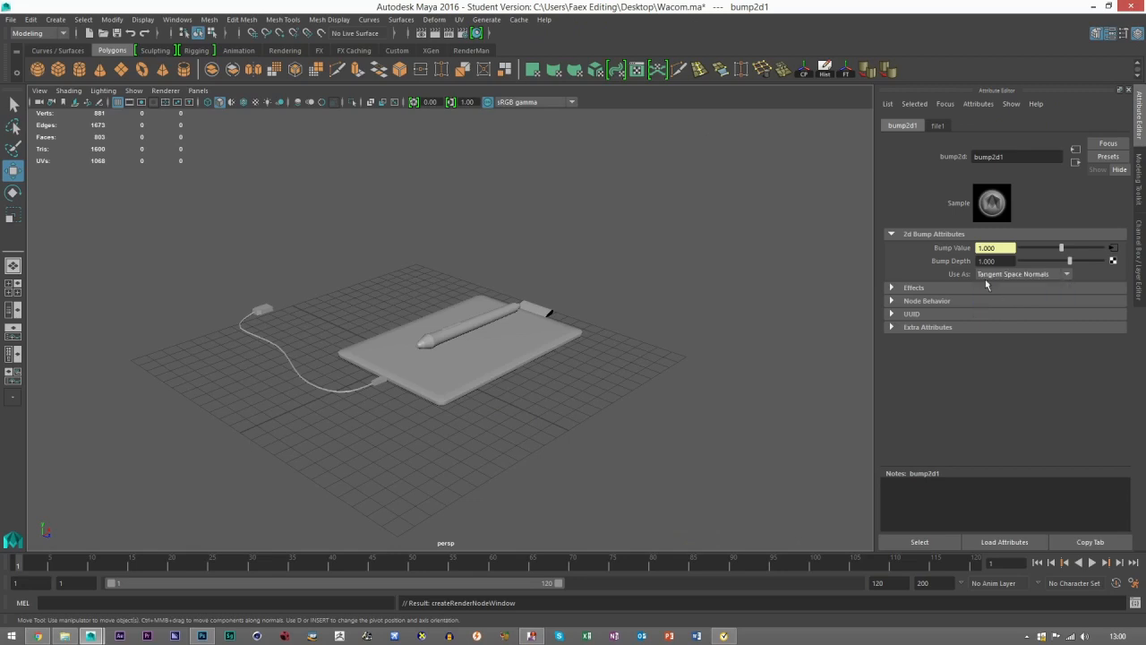
Load Normal Map.tga from the Desktop as the image of the bump node's file texture
{"action": "left_click", "coordinate": [1111, 248]}
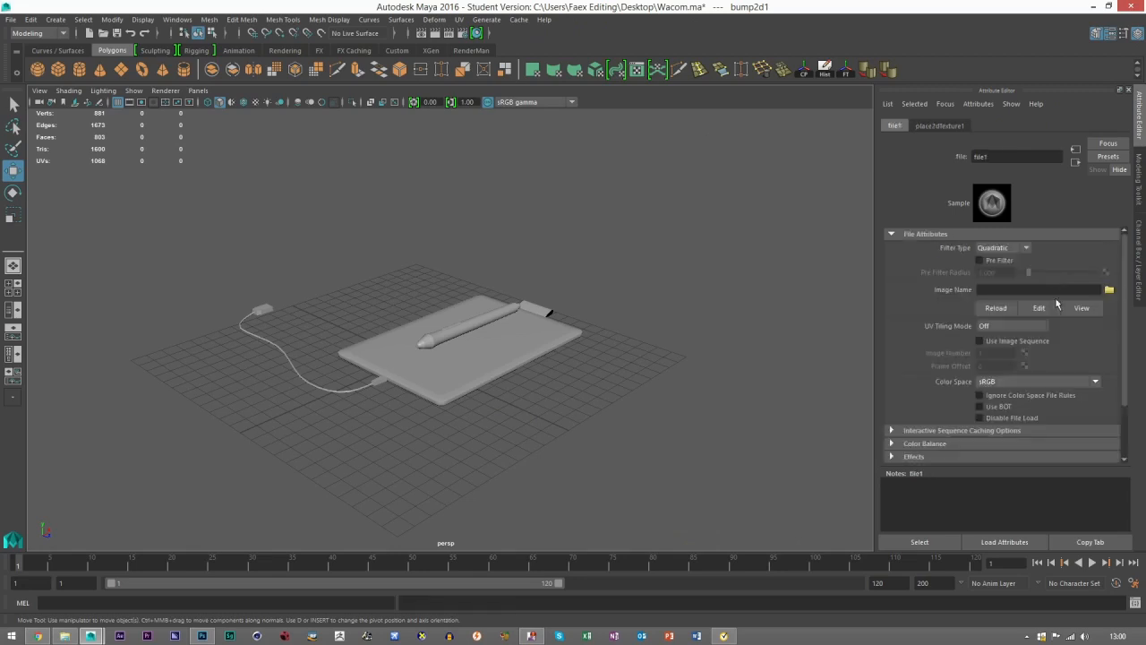
{"action": "left_click", "coordinate": [1109, 291]}
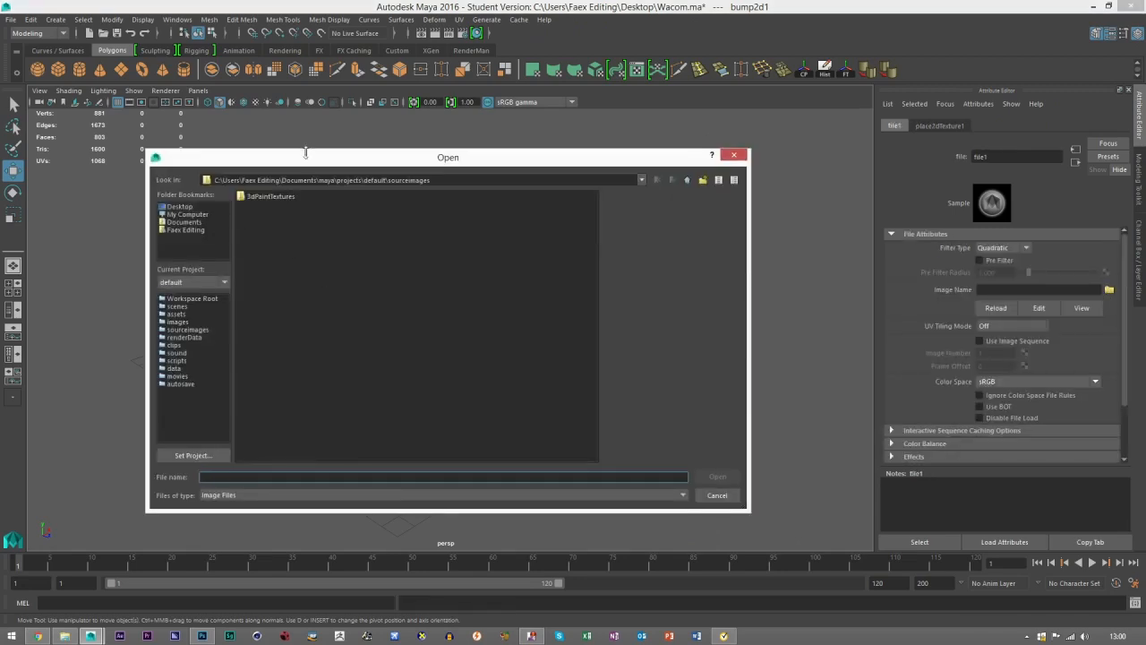
{"action": "left_click", "coordinate": [200, 636]}
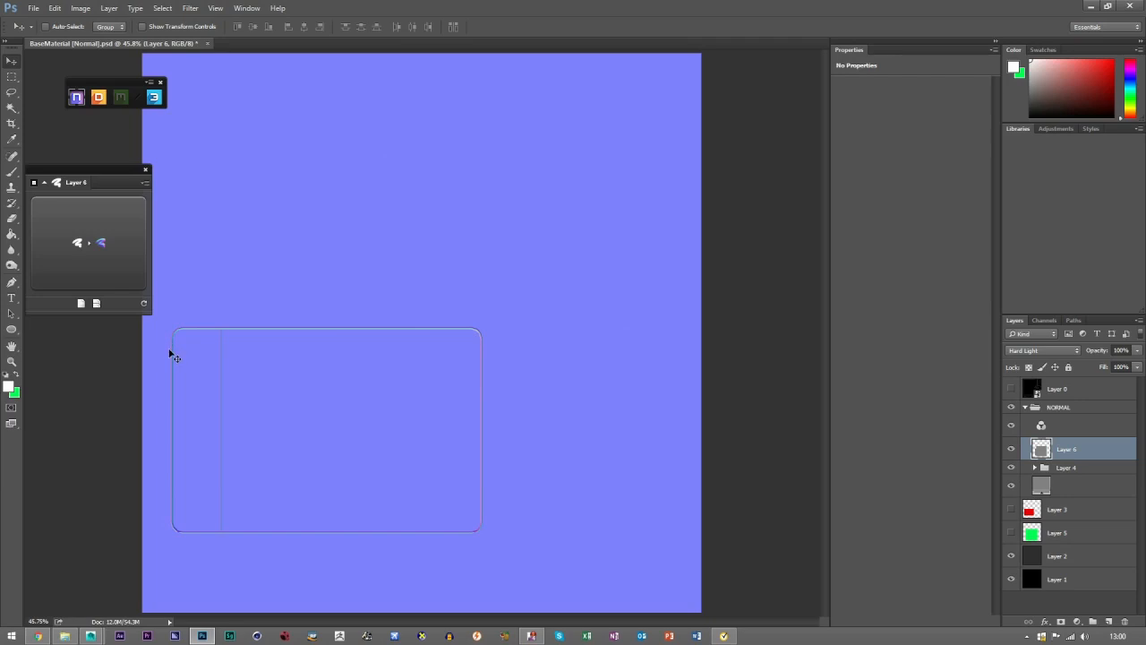
{"action": "key", "text": "alt+Tab"}
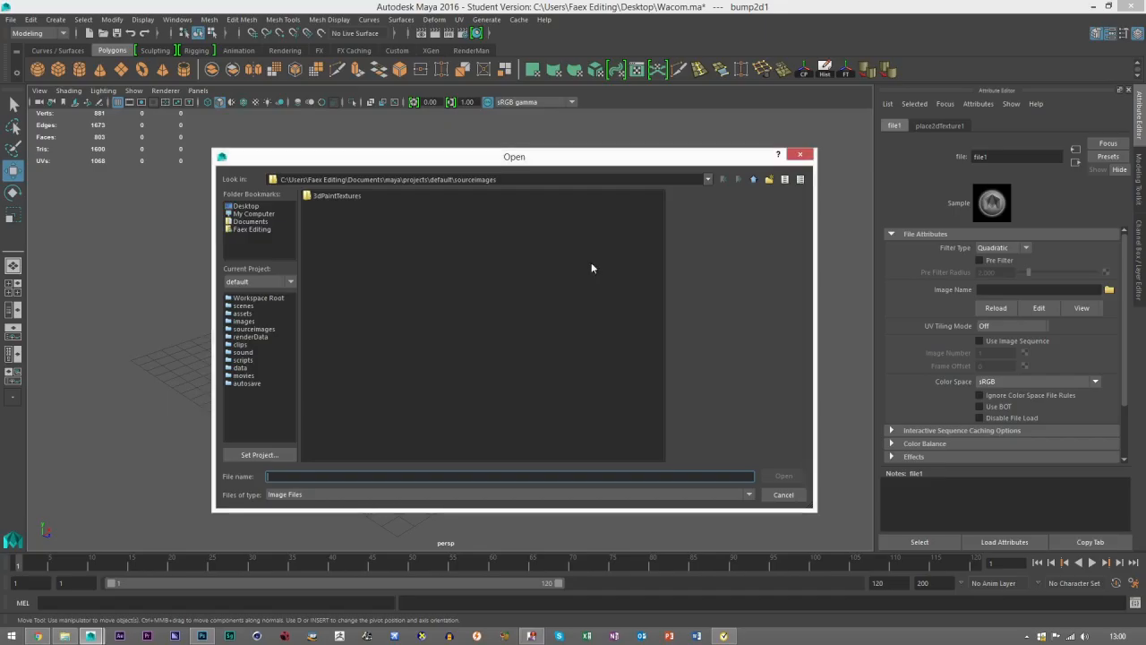
{"action": "left_click", "coordinate": [244, 206]}
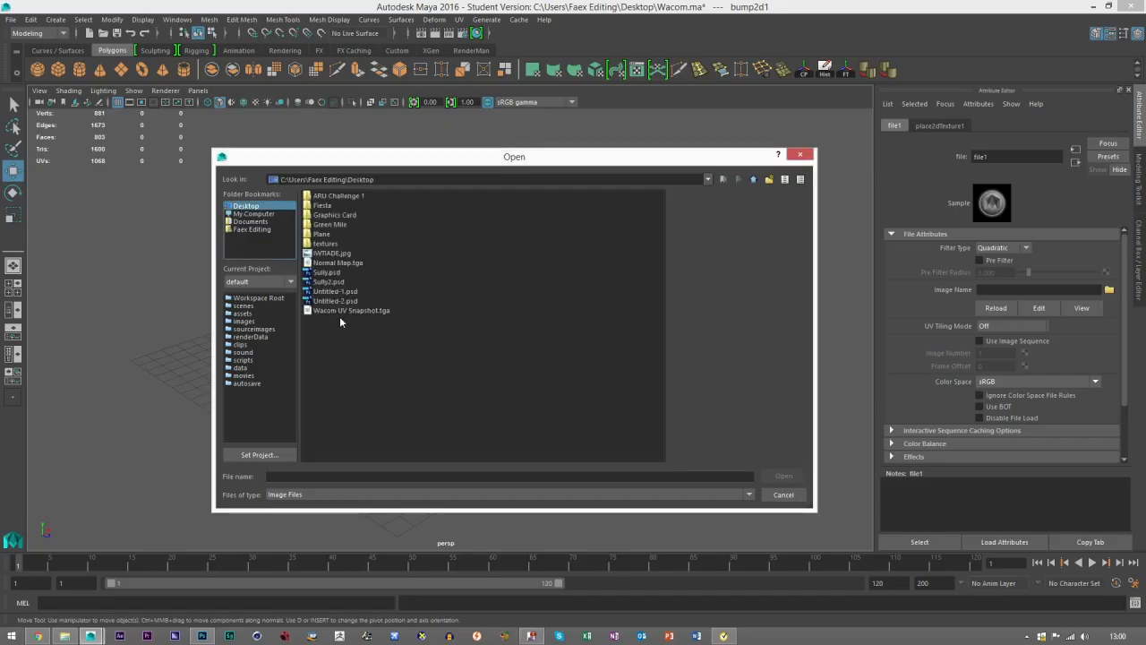
{"action": "left_click", "coordinate": [330, 262]}
{"action": "left_click", "coordinate": [772, 473]}
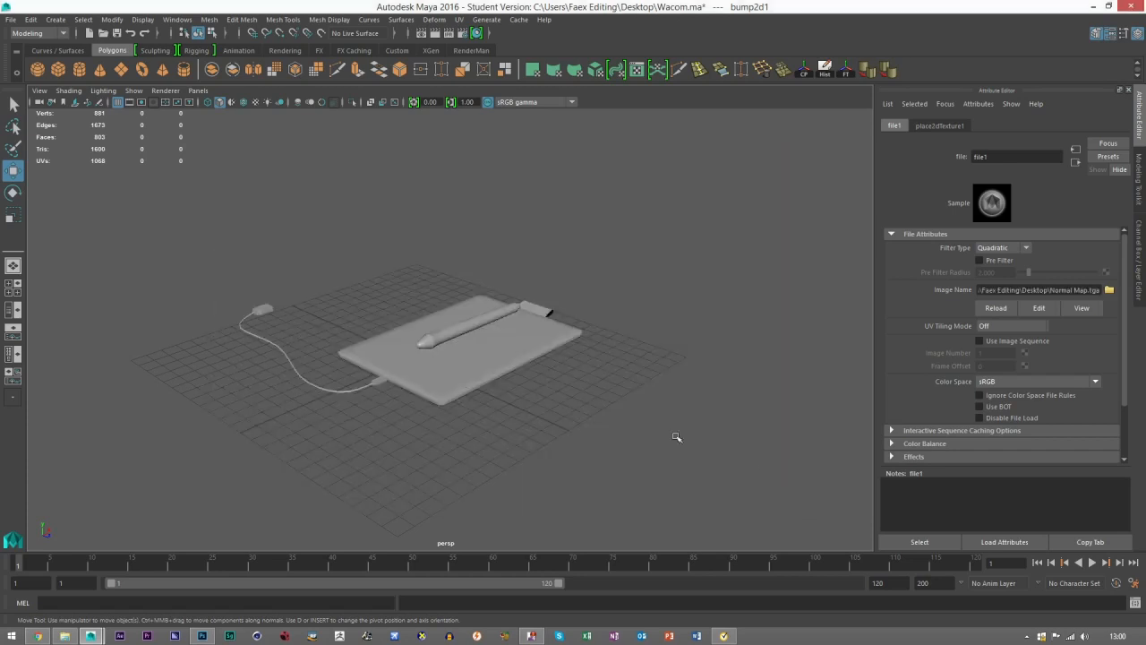
Clear the selection, turn on textured display in the viewport, and check the normal map on the tablet's surface
{"action": "left_click", "coordinate": [596, 383]}
{"action": "scroll", "coordinate": [299, 120], "scroll_direction": "up", "scroll_amount": 3}
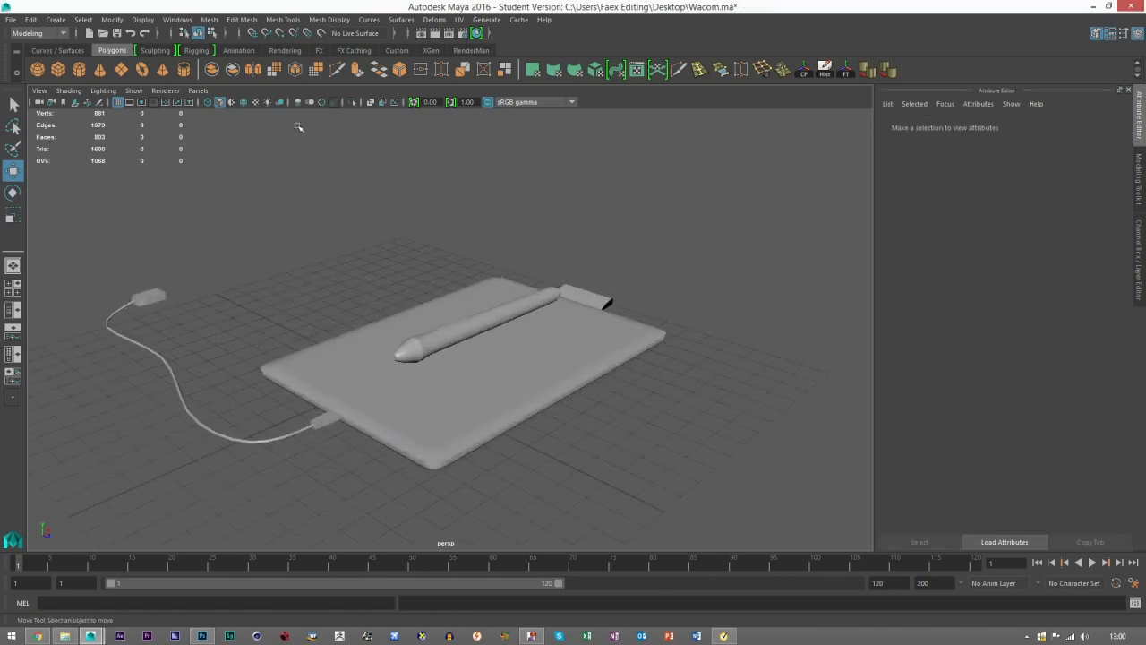
{"action": "left_click", "coordinate": [256, 105]}
{"action": "left_click_drag", "start_coordinate": [548, 397], "coordinate": [421, 402], "text": "alt"}
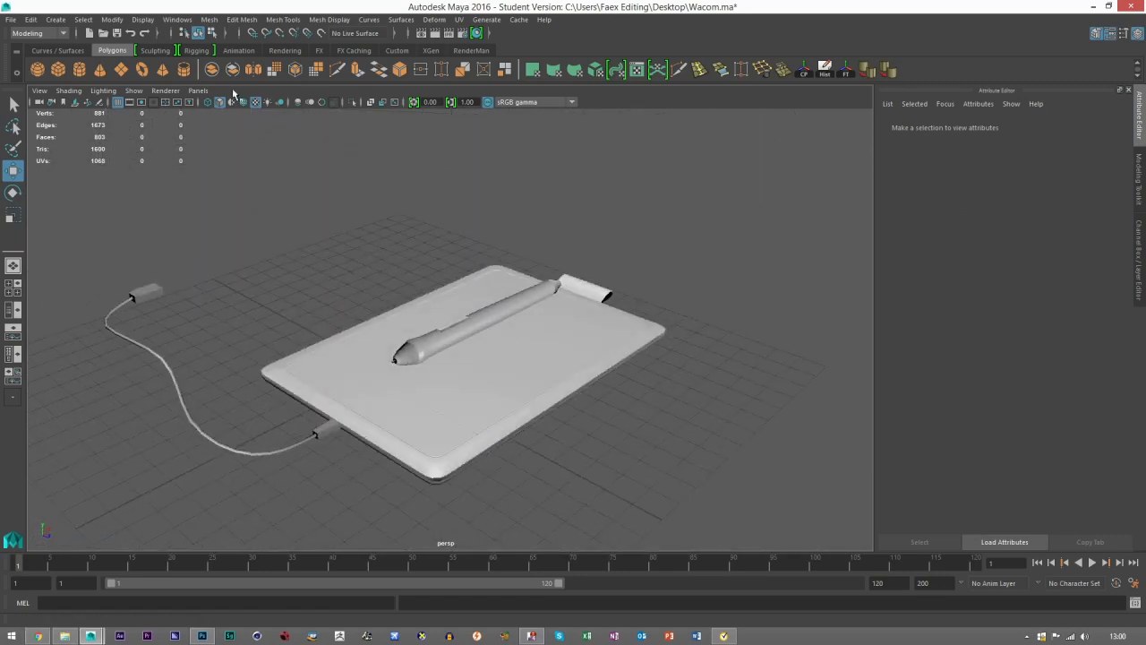
Switch the viewport to a renderer that displays the normal map and inspect the tablet's surface
{"action": "left_click", "coordinate": [167, 91]}
{"action": "left_click", "coordinate": [177, 136]}
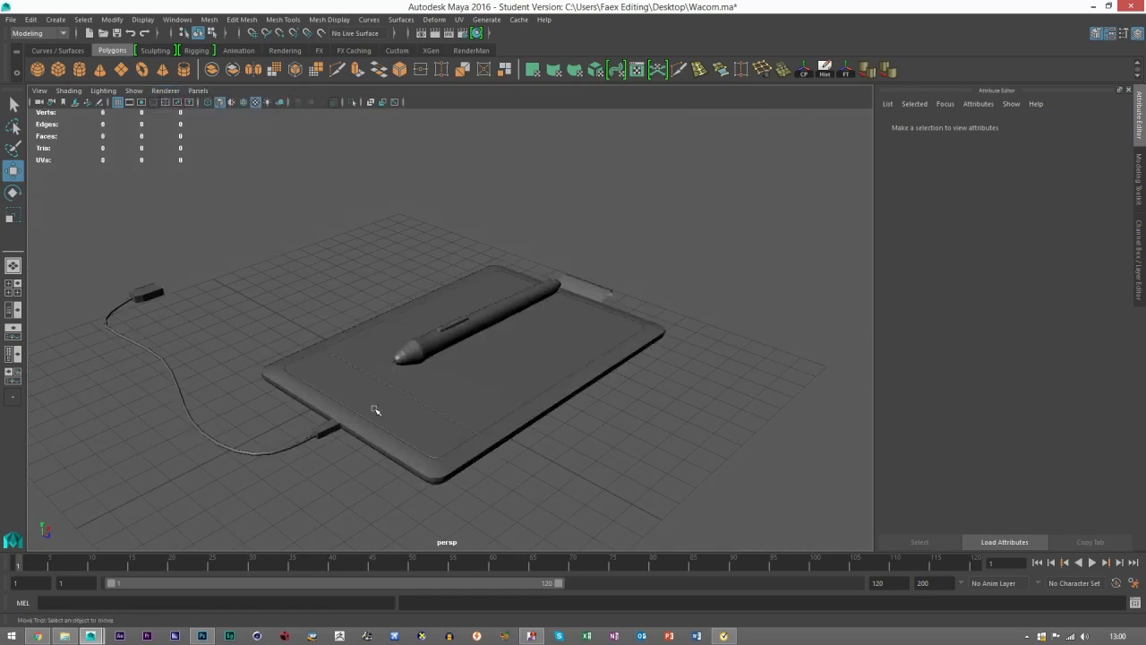
{"action": "left_click_drag", "start_coordinate": [456, 400], "coordinate": [431, 420], "text": "alt"}
{"action": "scroll", "coordinate": [361, 488], "scroll_direction": "up", "scroll_amount": 5}
{"action": "left_click_drag", "start_coordinate": [361, 489], "coordinate": [351, 416], "text": "alt"}
{"action": "middle_click_drag", "start_coordinate": [351, 416], "coordinate": [315, 344], "text": "alt"}
{"action": "left_click_drag", "start_coordinate": [353, 389], "coordinate": [222, 372], "text": "alt"}
{"action": "middle_click_drag", "start_coordinate": [222, 371], "coordinate": [412, 304], "text": "alt"}
{"action": "scroll", "coordinate": [398, 324], "scroll_direction": "down", "scroll_amount": 3}
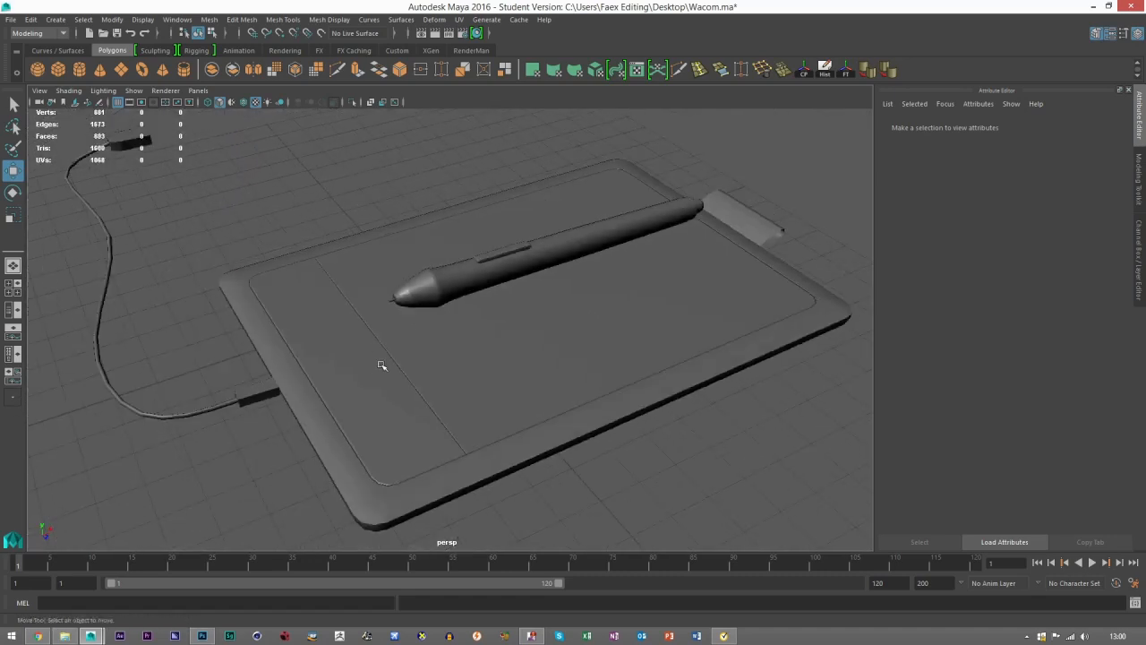
Examine the normal-mapped outline and dividing groove on the tablet up close and from several angles
{"action": "left_click_drag", "start_coordinate": [407, 366], "coordinate": [363, 402], "text": "alt"}
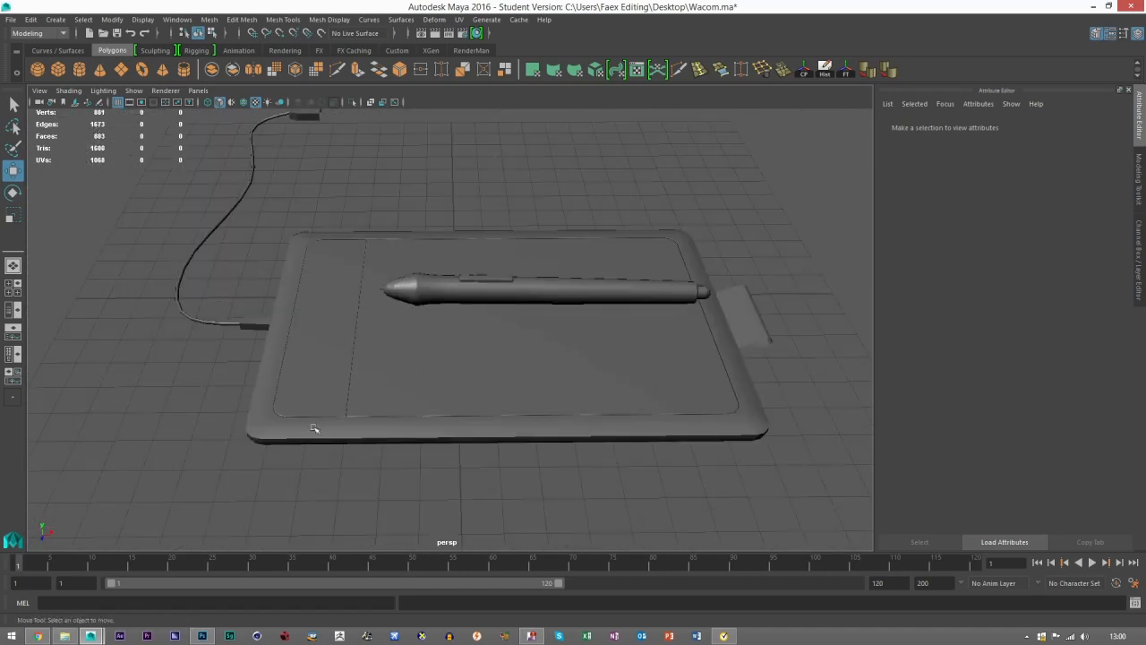
{"action": "scroll", "coordinate": [432, 447], "scroll_direction": "up", "scroll_amount": 6}
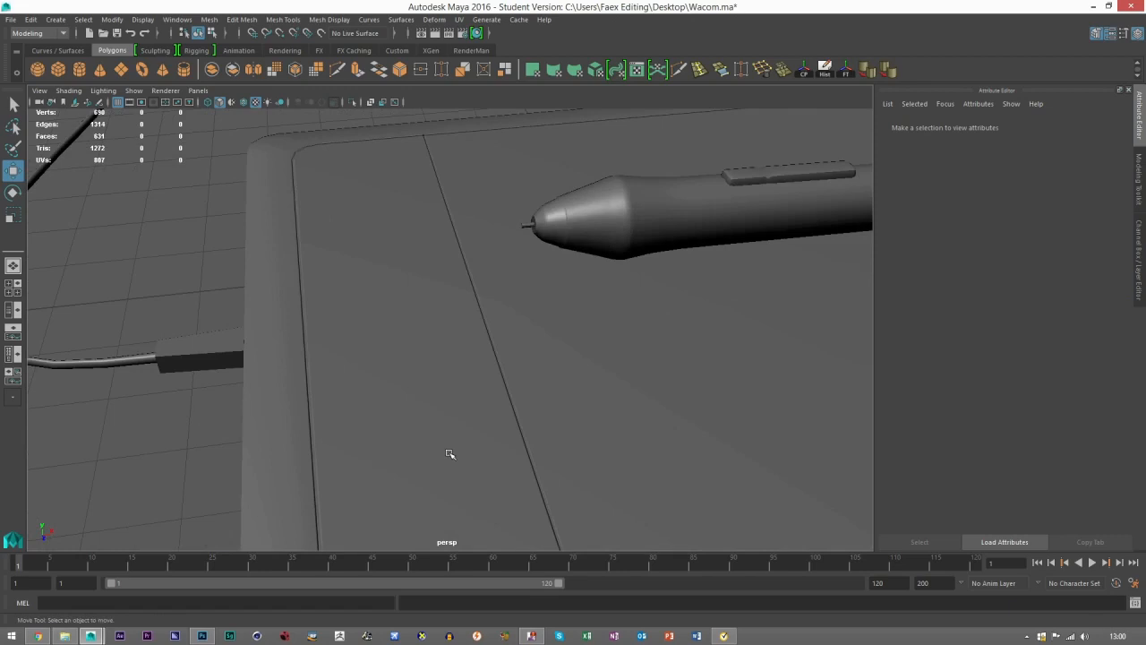
{"action": "scroll", "coordinate": [449, 454], "scroll_direction": "down", "scroll_amount": 5}
{"action": "left_click_drag", "start_coordinate": [456, 450], "coordinate": [328, 371], "text": "alt"}
{"action": "left_click_drag", "start_coordinate": [441, 402], "coordinate": [295, 380], "text": "alt"}
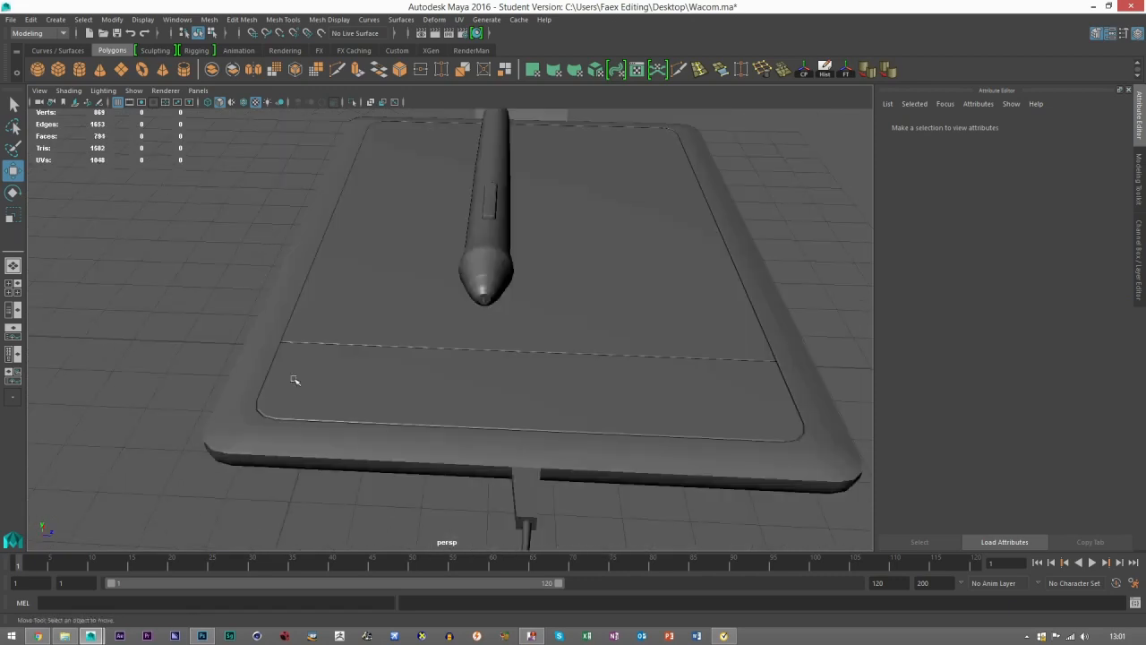
{"action": "left_click_drag", "start_coordinate": [731, 280], "coordinate": [546, 402], "text": "alt"}
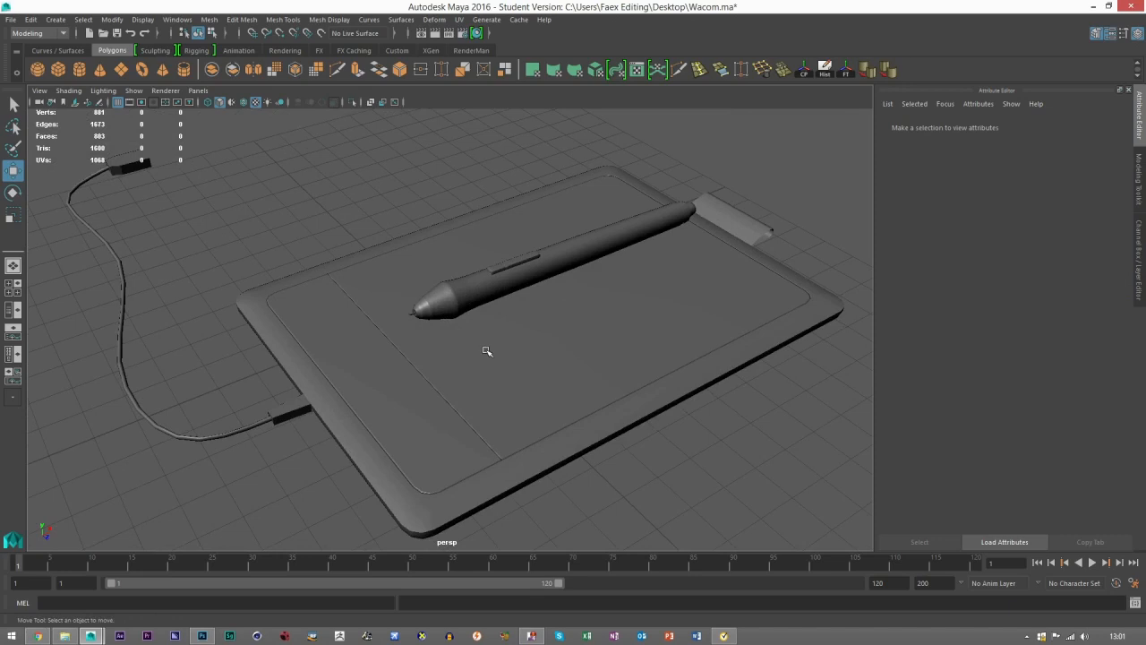
{"action": "scroll", "coordinate": [487, 351], "scroll_direction": "down", "scroll_amount": 4}
{"action": "left_click_drag", "start_coordinate": [486, 351], "coordinate": [450, 347], "text": "alt"}
{"action": "scroll", "coordinate": [396, 341], "scroll_direction": "up", "scroll_amount": 5}
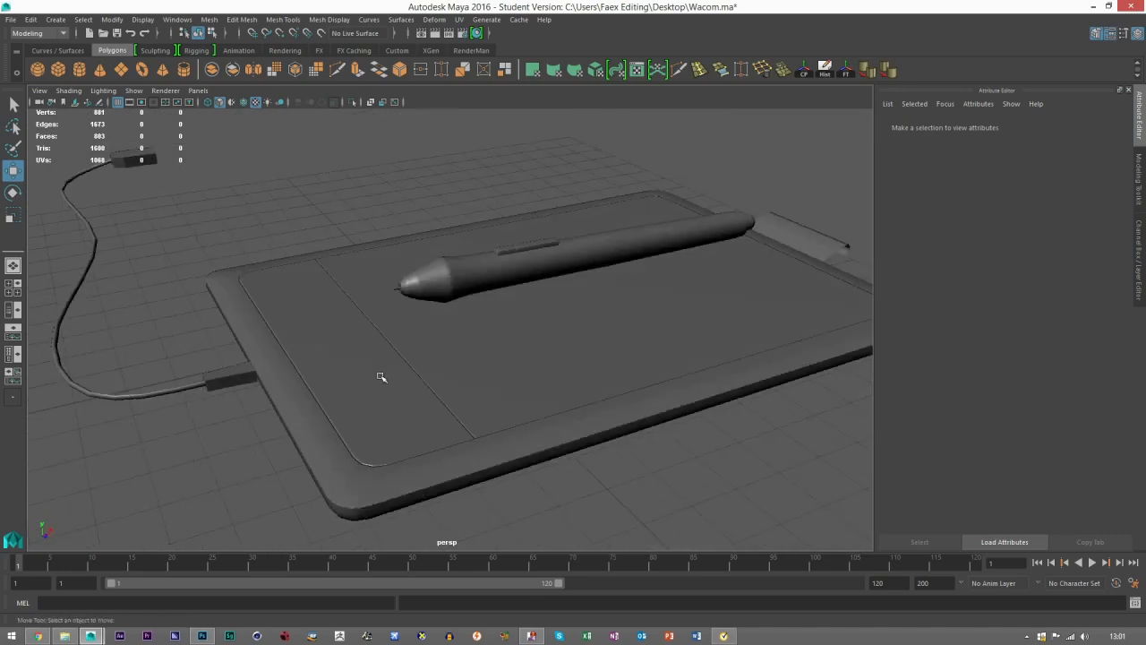
Switch to Photoshop, collapse the NORMAL layer group and clear the layer selection
{"action": "left_click", "coordinate": [202, 636]}
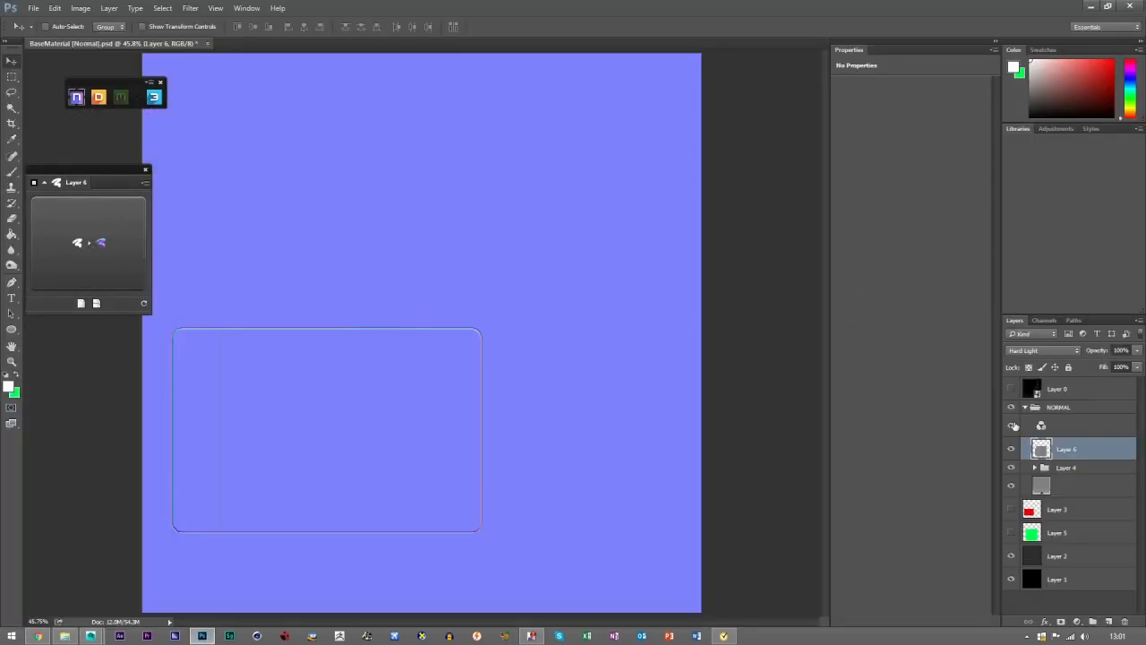
{"action": "left_click", "coordinate": [1026, 407]}
{"action": "left_click", "coordinate": [1037, 540]}
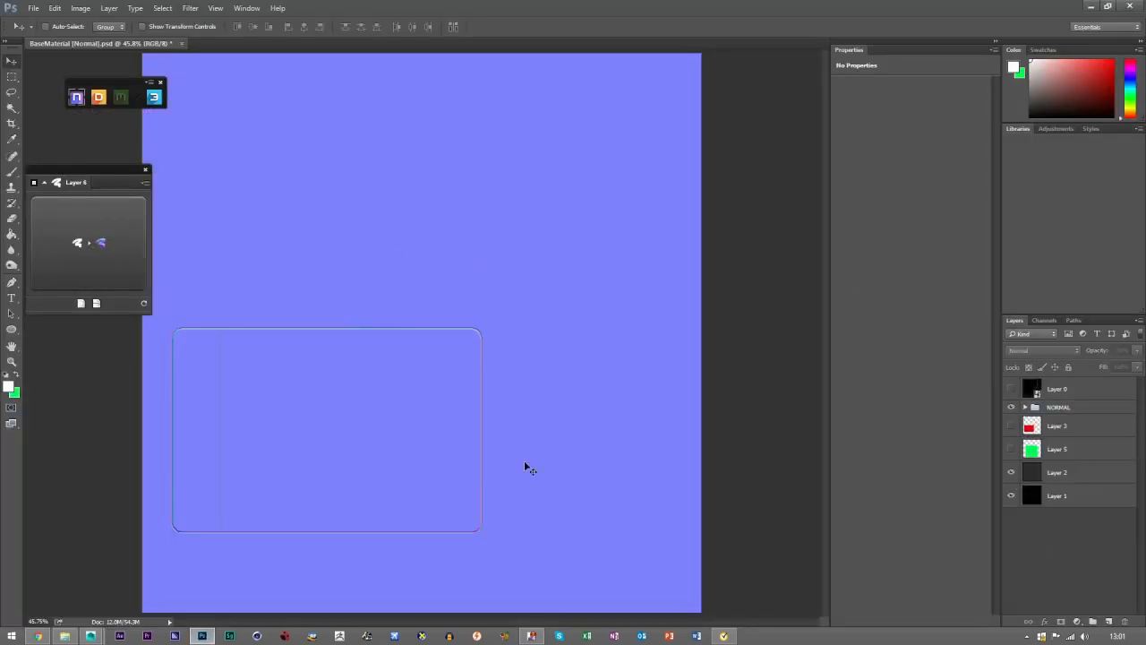
{"action": "left_click", "coordinate": [148, 93]}
Switch to Chrome and search Google for "brick texture"
{"action": "left_click", "coordinate": [37, 636]}
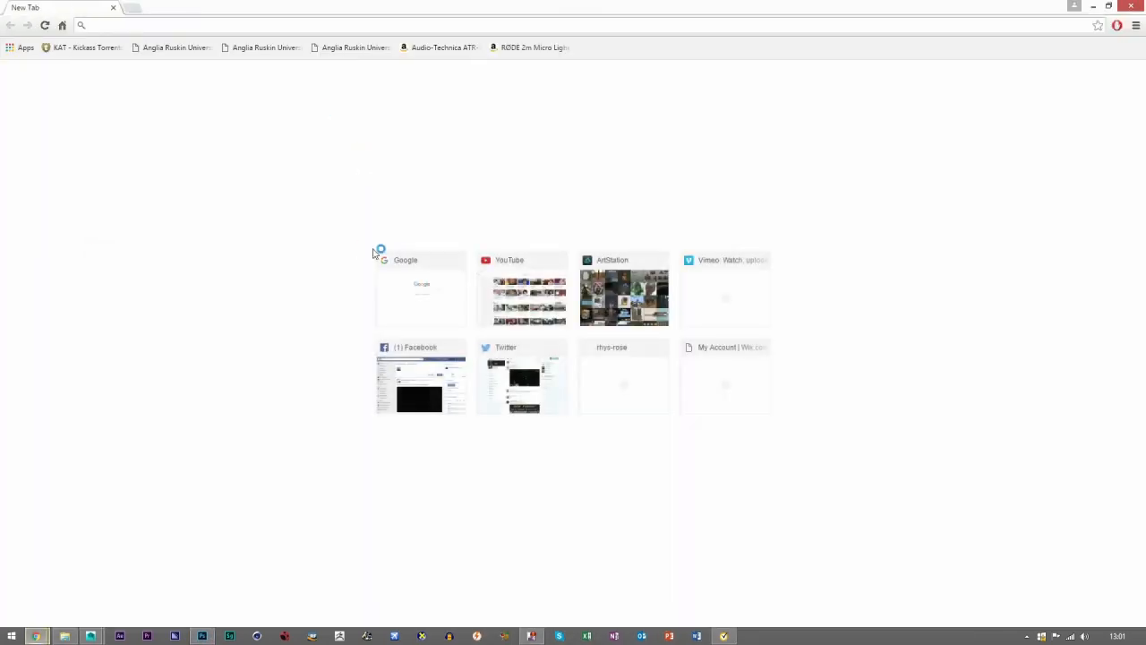
{"action": "left_click", "coordinate": [402, 283]}
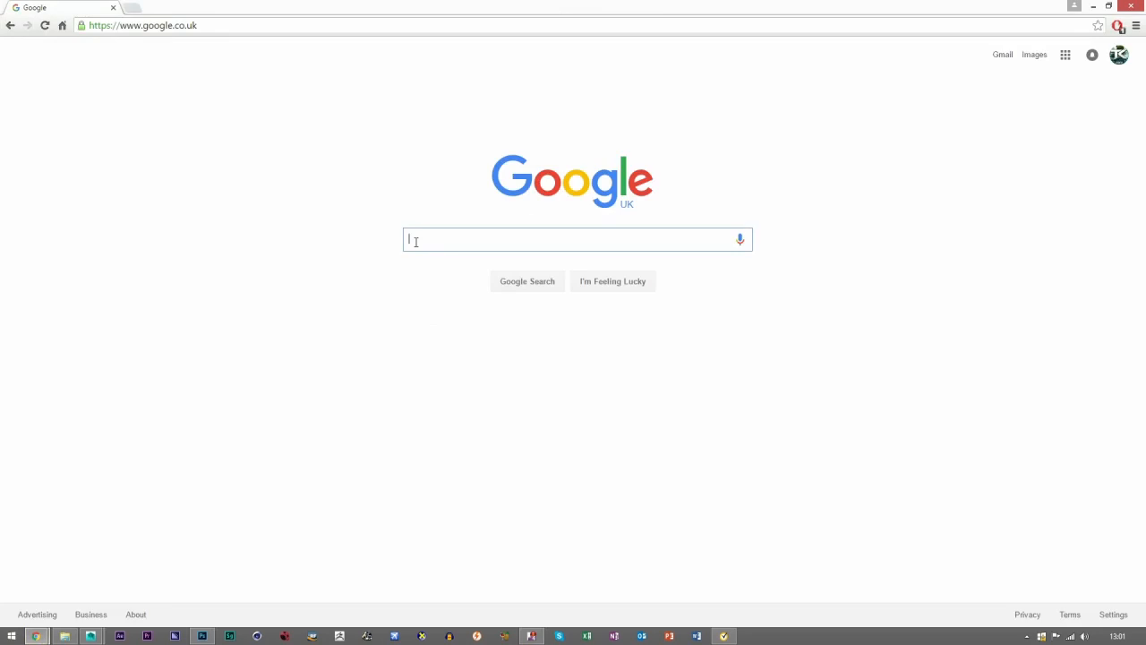
{"action": "type", "text": "brick texture"}
{"action": "key", "text": "Return"}
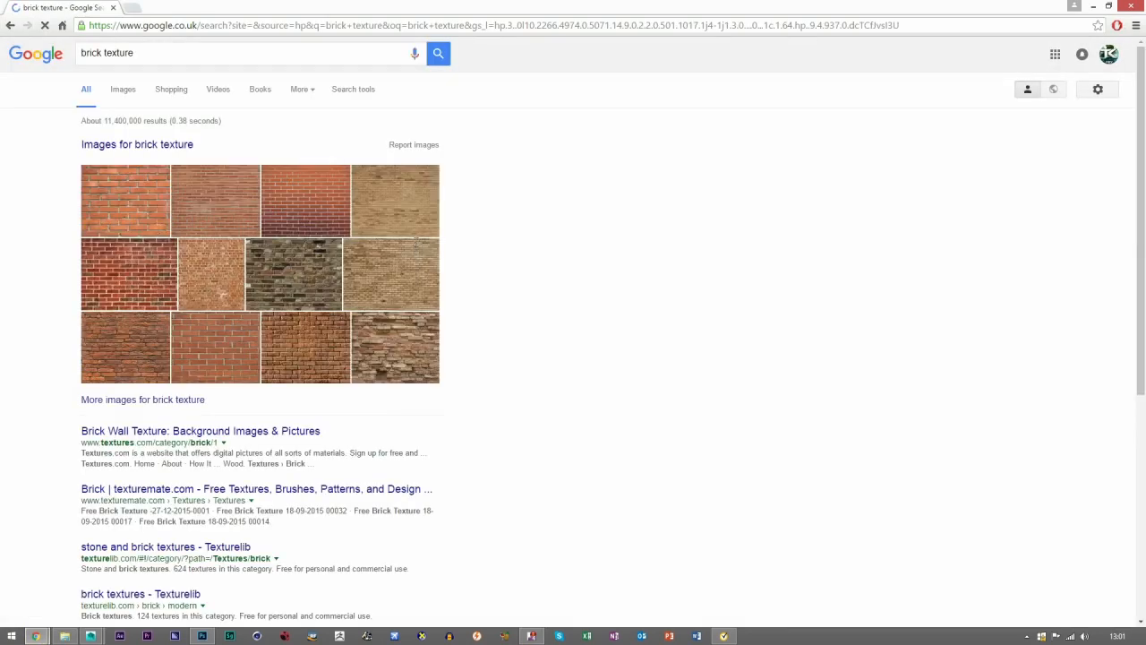
Open the full-size brick_texture3325.jpg from the image results and save it to the Downloads folder as a JPG
{"action": "left_click", "coordinate": [158, 220]}
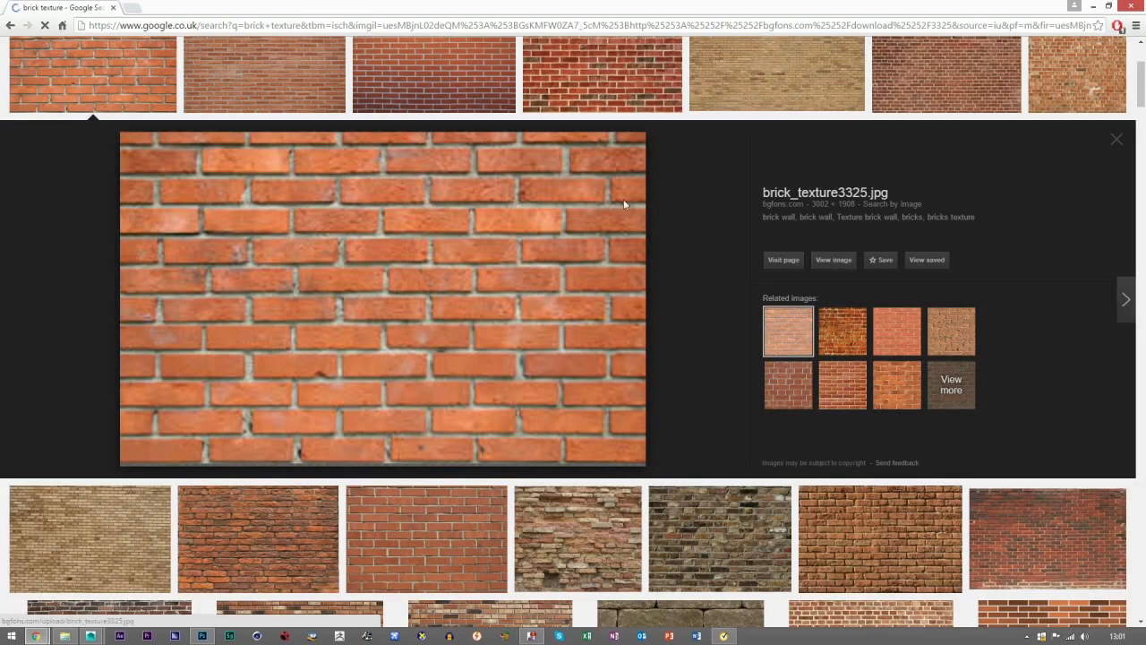
{"action": "left_click", "coordinate": [623, 204]}
{"action": "right_click", "coordinate": [365, 229]}
{"action": "left_click", "coordinate": [435, 251]}
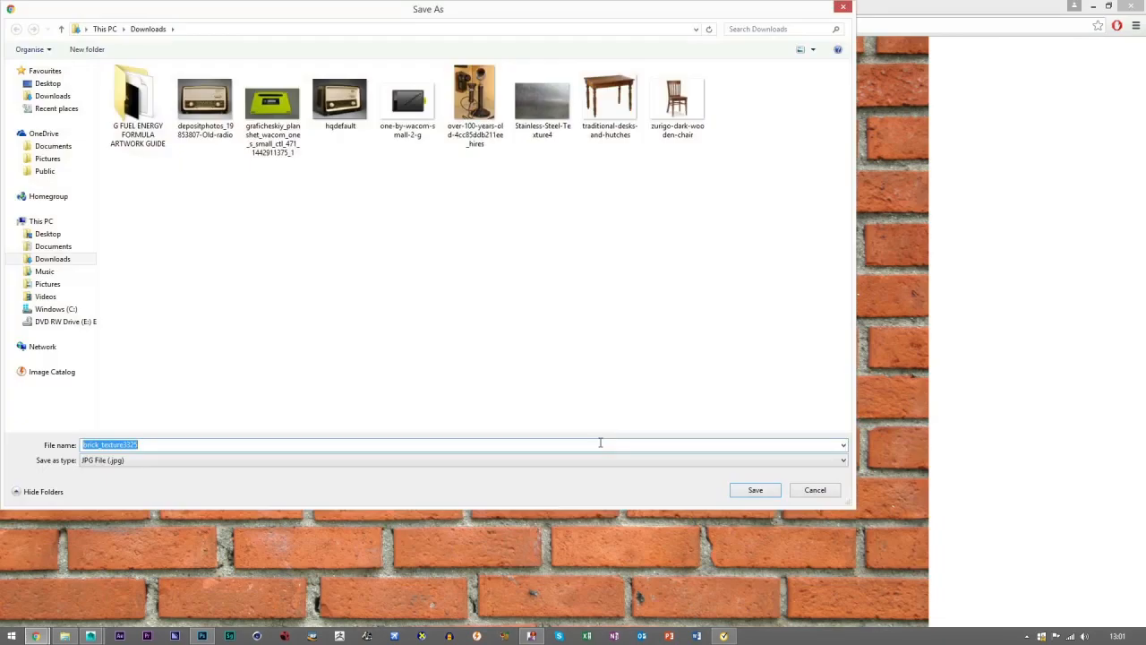
{"action": "left_click", "coordinate": [752, 488]}
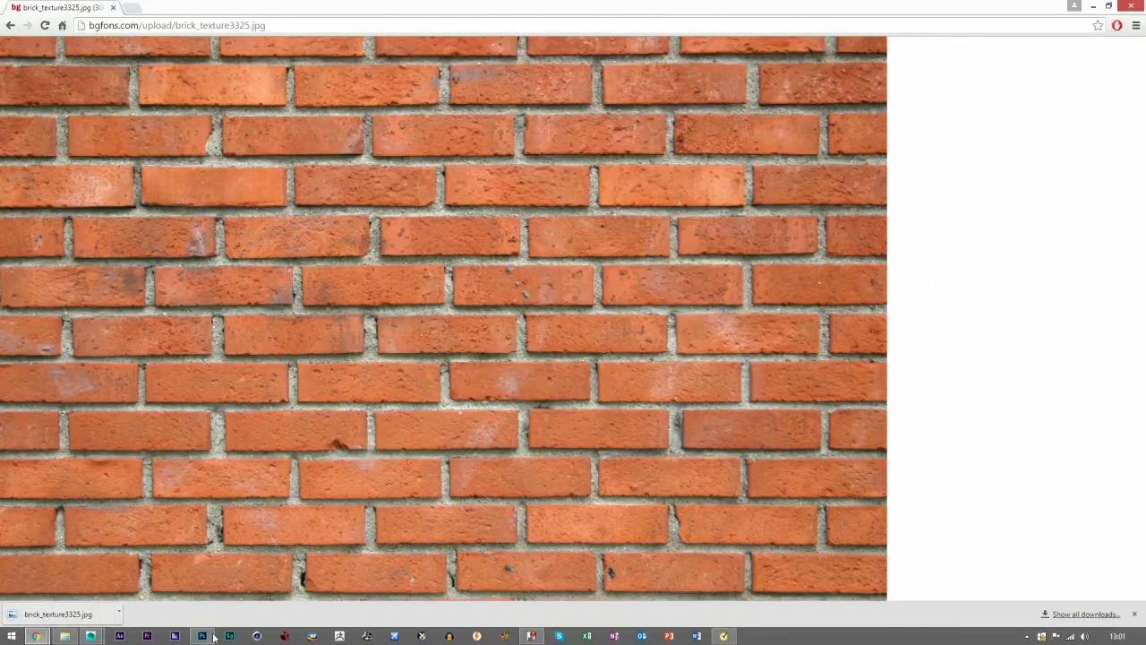
Return to Photoshop, open brick_texture3325.jpg from Downloads, and move the floating nDo panel out of the way
{"action": "left_click", "coordinate": [202, 635]}
{"action": "left_click", "coordinate": [33, 8]}
{"action": "left_click", "coordinate": [45, 27]}
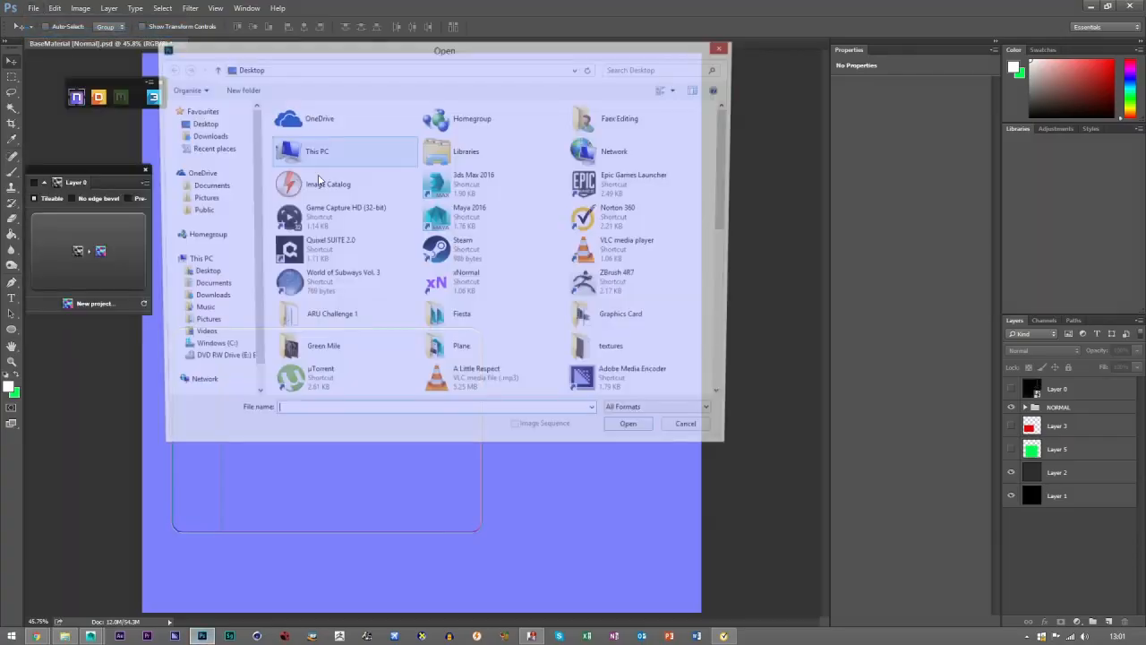
{"action": "left_click", "coordinate": [204, 136]}
{"action": "double_click", "coordinate": [440, 174]}
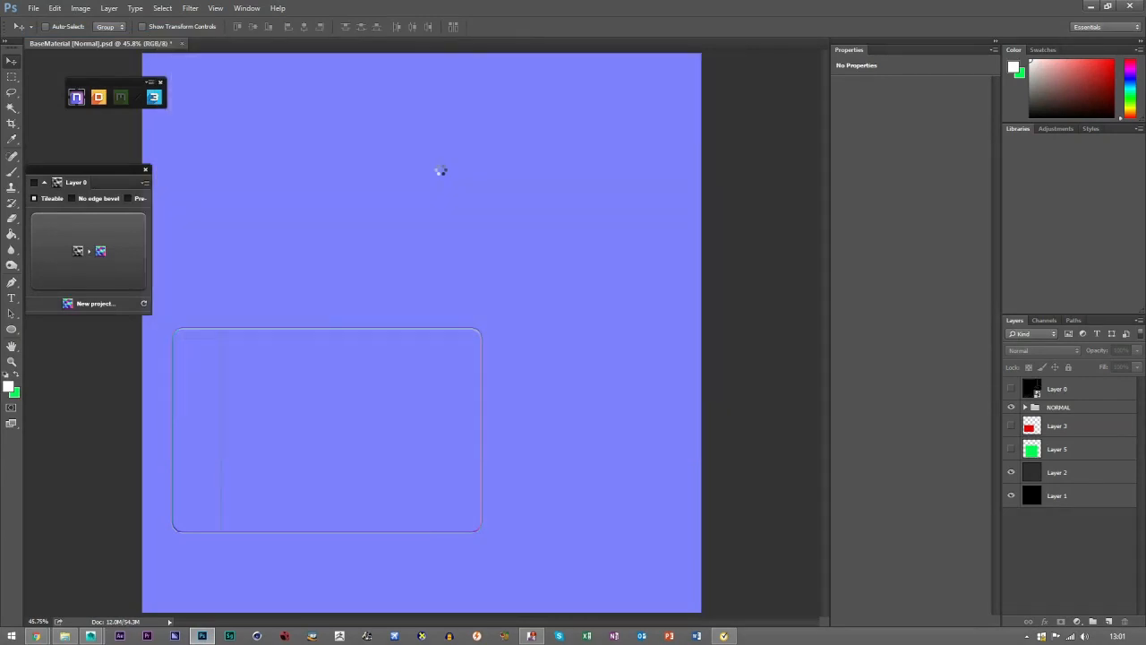
{"action": "left_click_drag", "start_coordinate": [109, 170], "coordinate": [801, 249]}
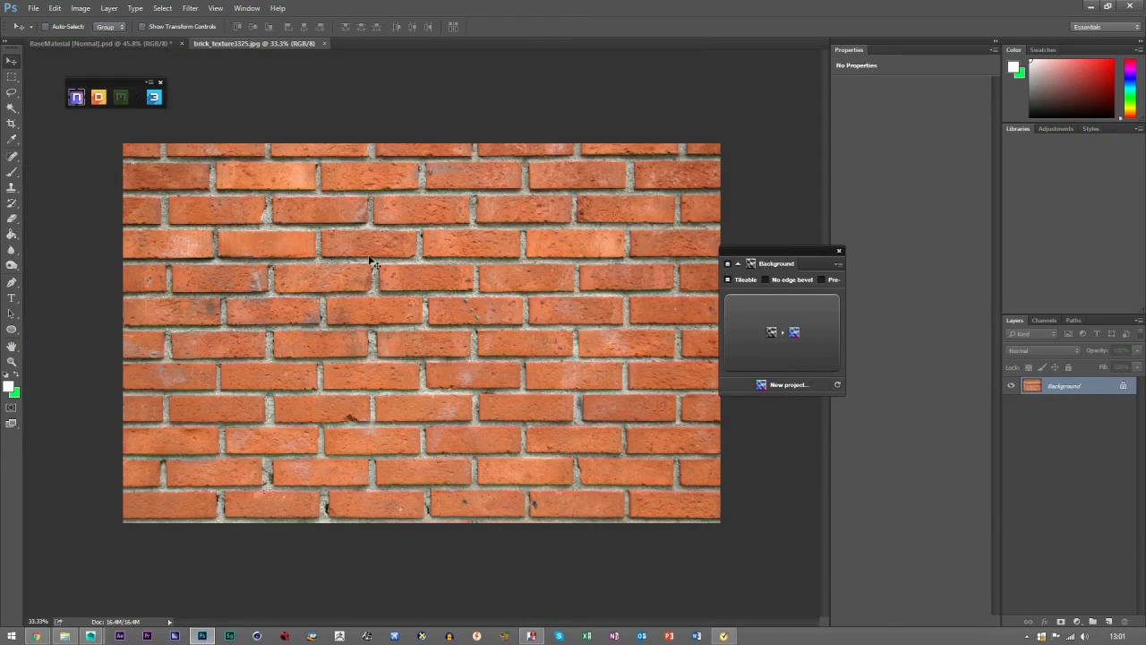
Convert the brick Background to a smart object, rasterize it, and generate a normal map from it with nDo
{"action": "right_click", "coordinate": [1034, 386]}
{"action": "left_click", "coordinate": [1052, 447]}
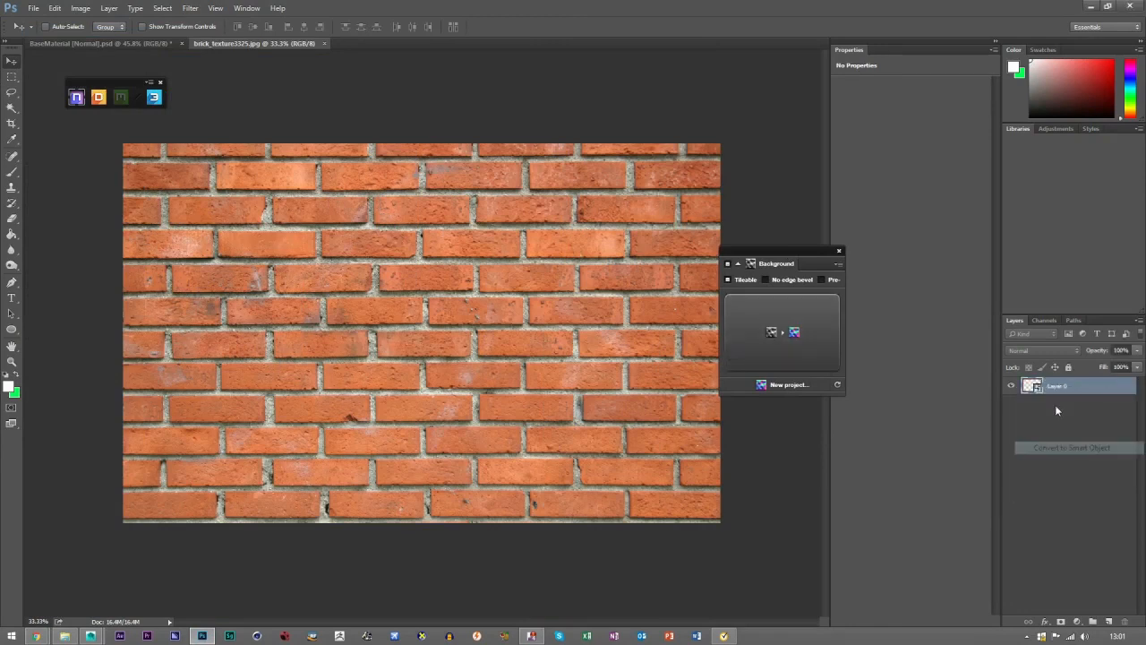
{"action": "right_click", "coordinate": [1071, 387]}
{"action": "left_click", "coordinate": [994, 320]}
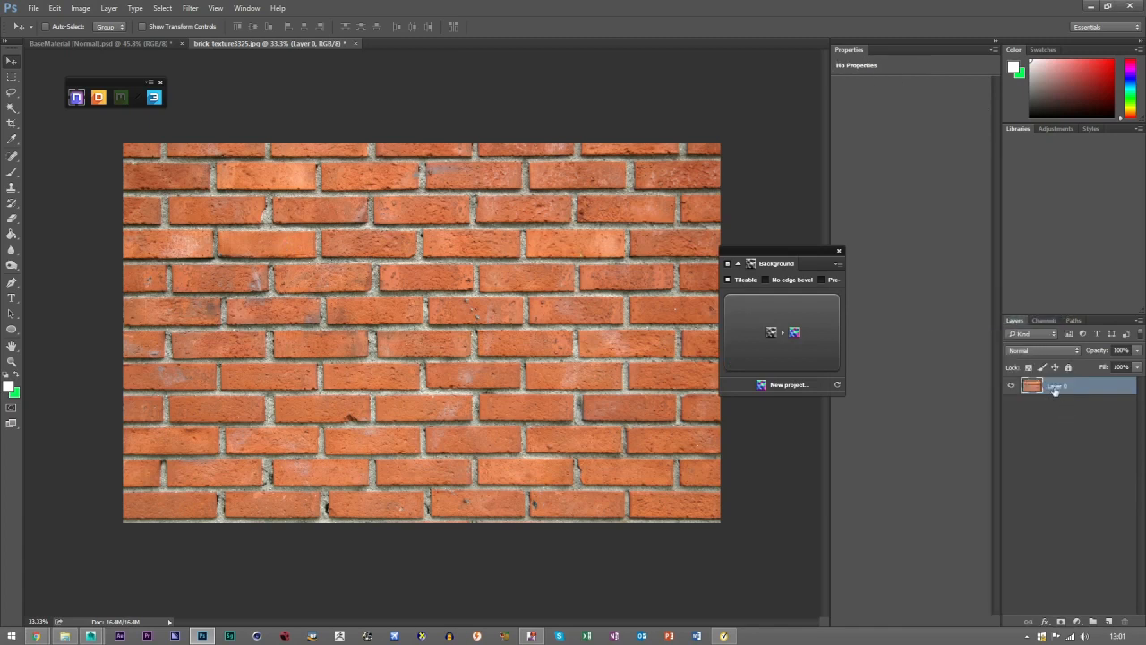
{"action": "left_click", "coordinate": [792, 333]}
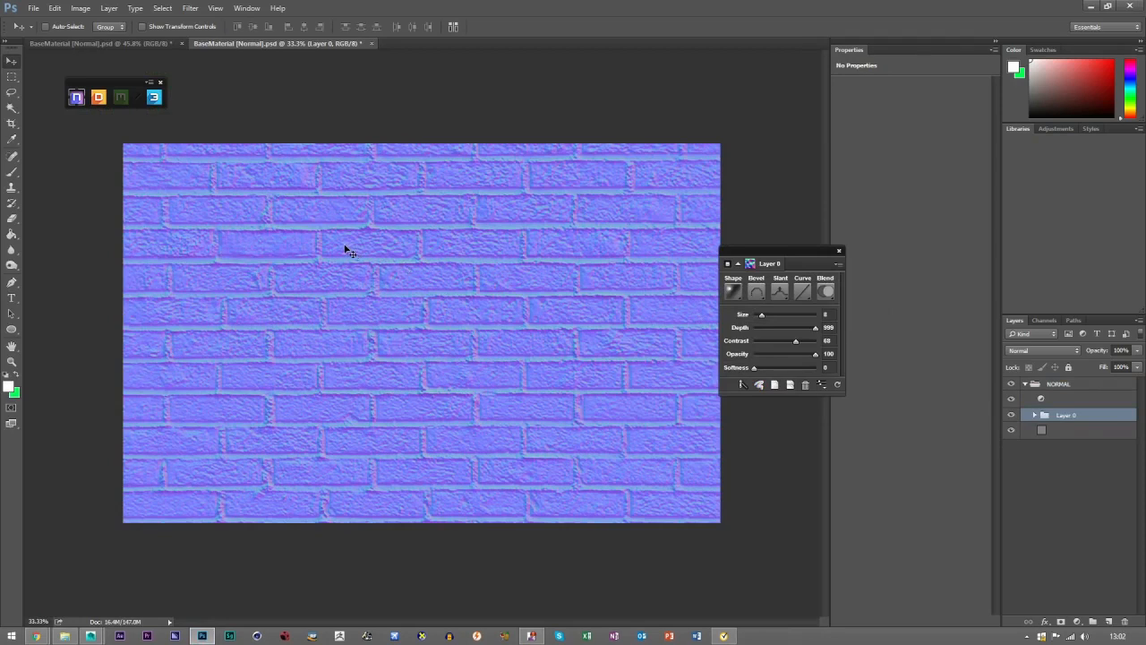
Set the brick normal map's size to 4 and its contrast to 100
{"action": "left_click", "coordinate": [775, 315]}
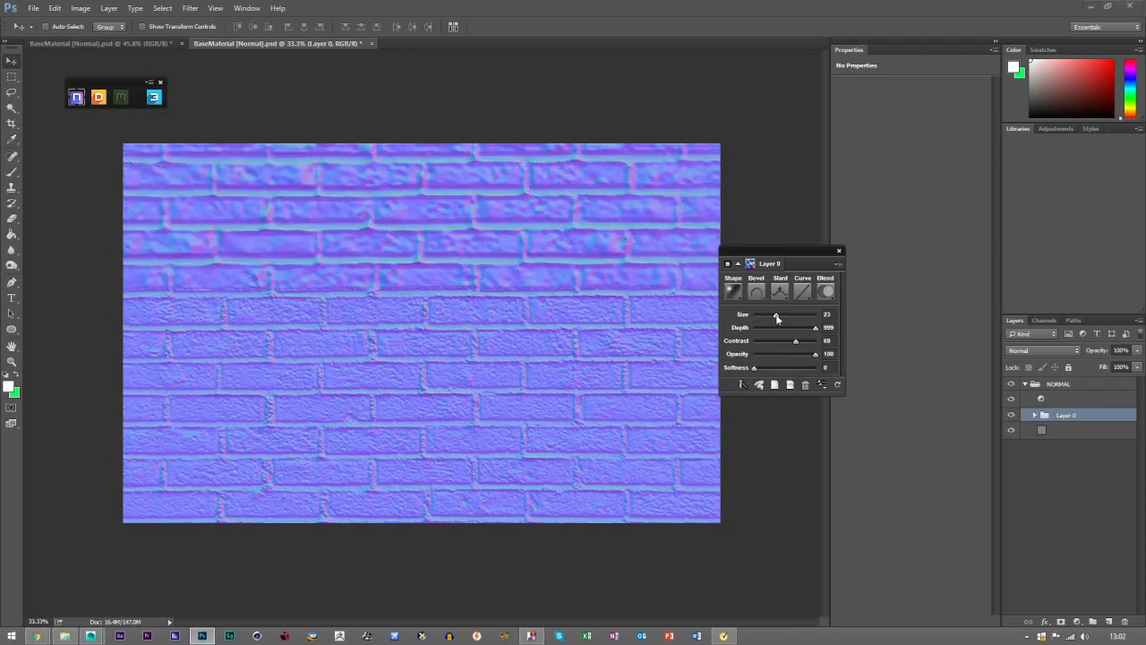
{"action": "left_click", "coordinate": [759, 315]}
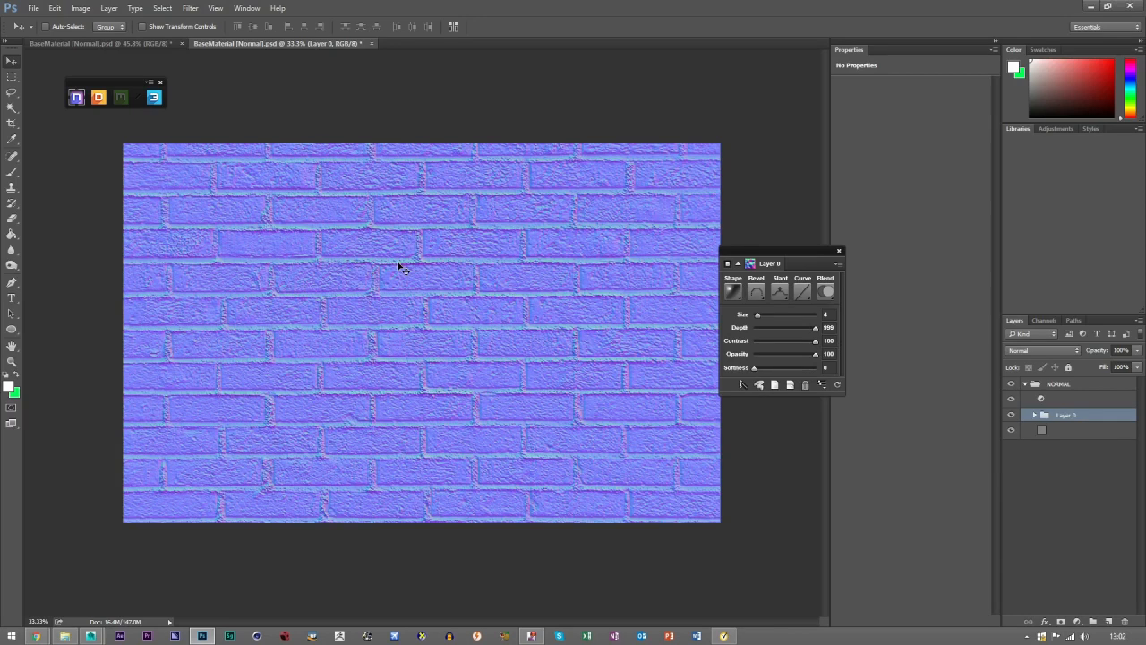
{"action": "left_click", "coordinate": [33, 8]}
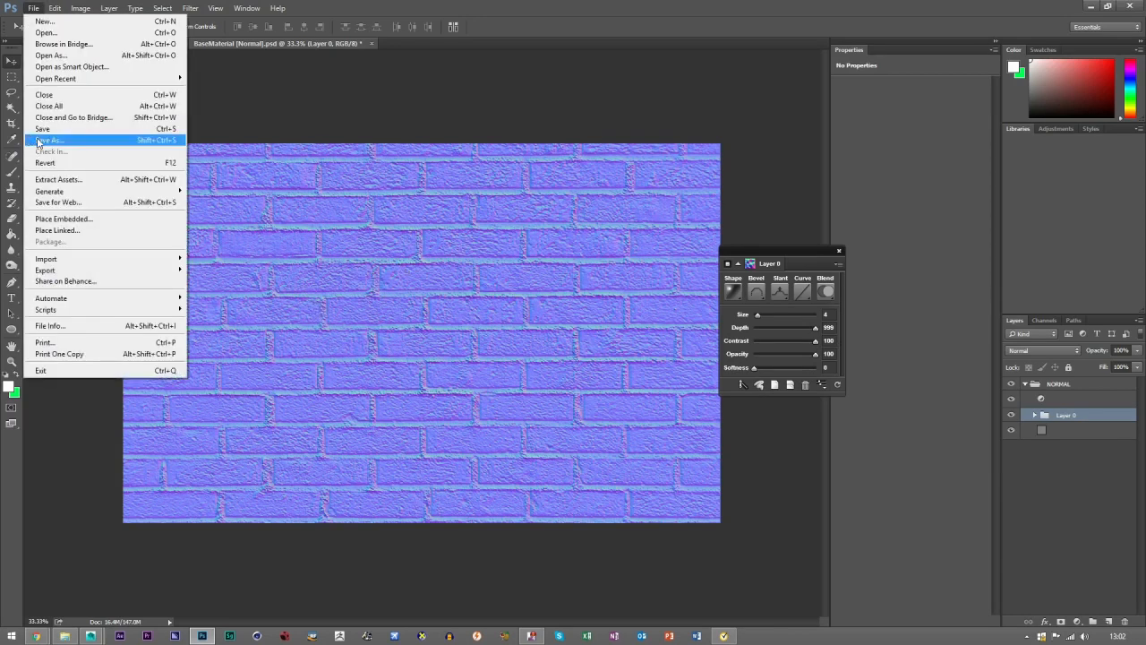
{"action": "left_click", "coordinate": [353, 266]}
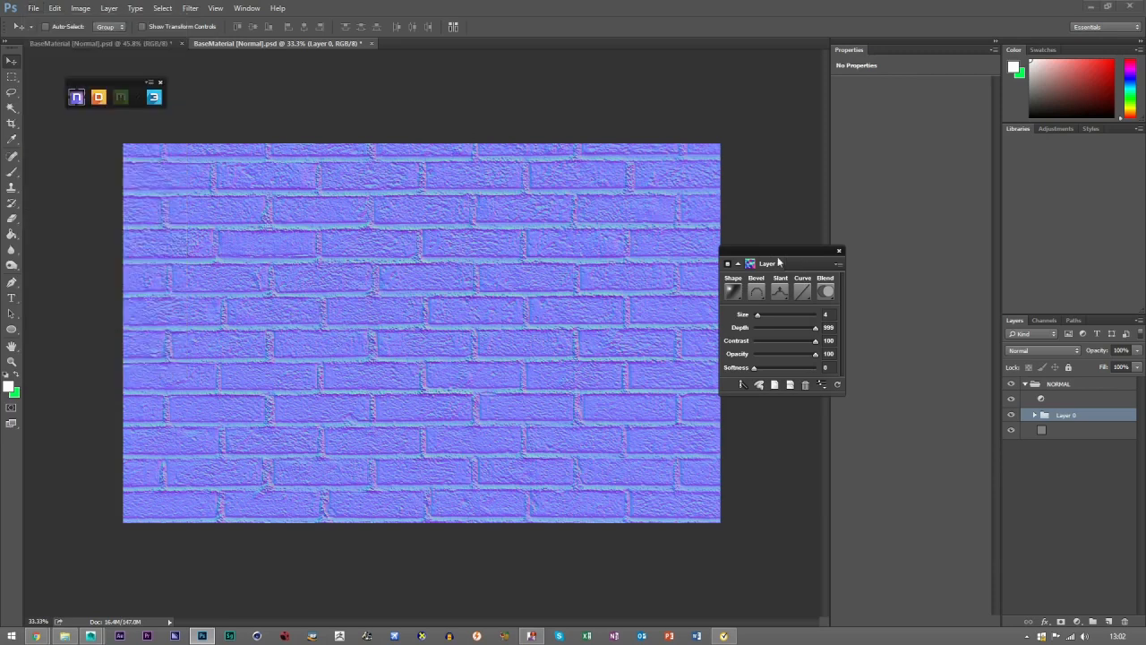
Copy the brick normal group into the tablet's normal map document, hide the NORMAL group, and position the bricks across the canvas width
{"action": "left_click_drag", "start_coordinate": [775, 252], "coordinate": [820, 232]}
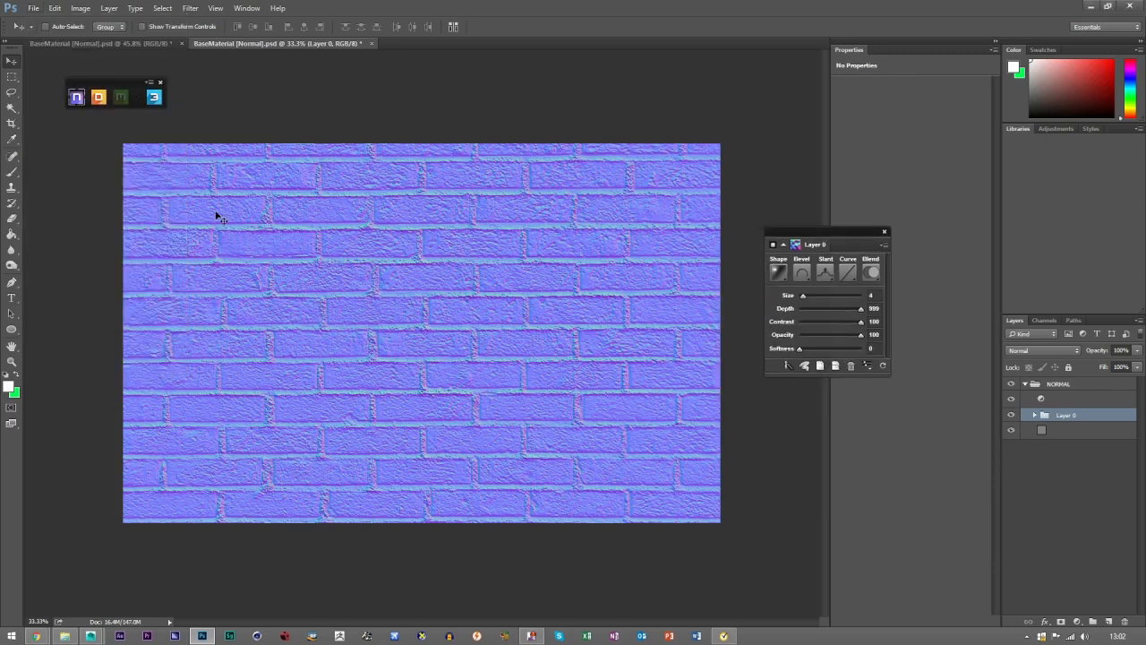
{"action": "key", "text": "ctrl+Tab"}
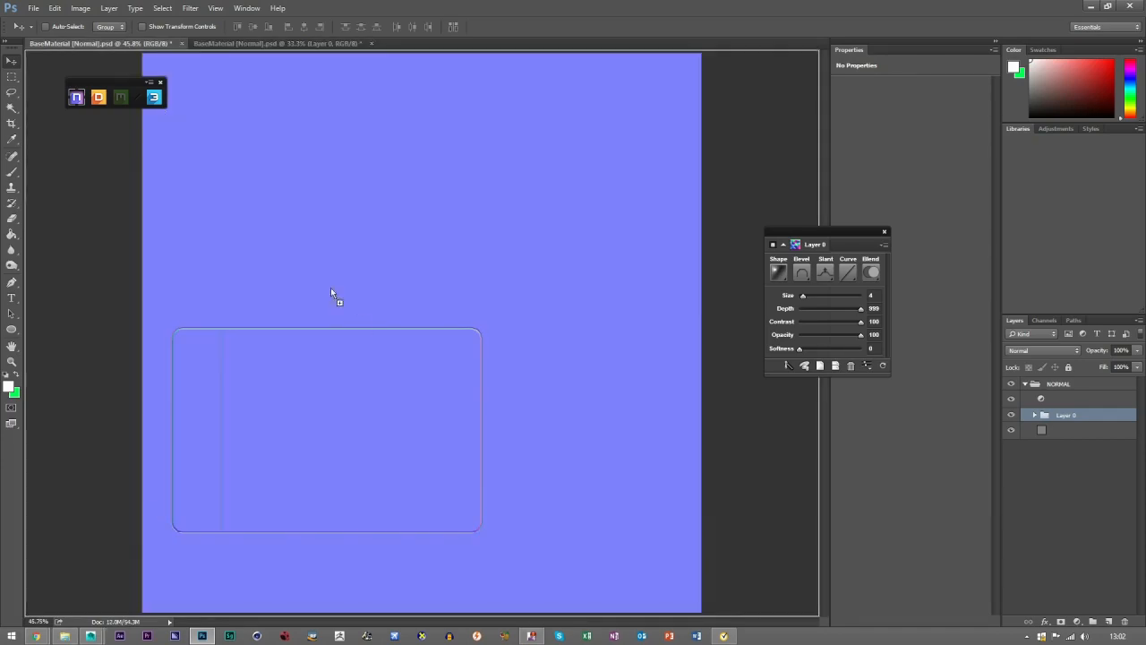
{"action": "left_click_drag", "start_coordinate": [330, 287], "coordinate": [350, 309]}
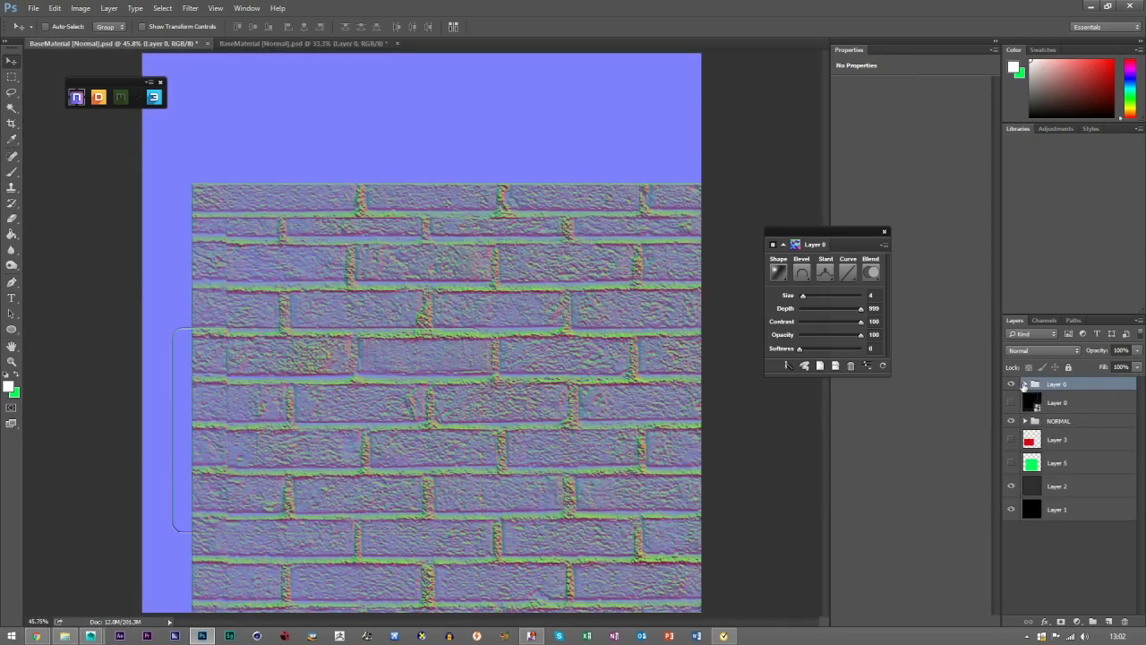
{"action": "left_click", "coordinate": [1011, 419]}
{"action": "left_click_drag", "start_coordinate": [403, 427], "coordinate": [349, 368]}
Place the brick normal group inside the NORMAL group, directly beneath the Channel Mixer adjustment, and show the NORMAL group
{"action": "left_click", "coordinate": [1025, 420]}
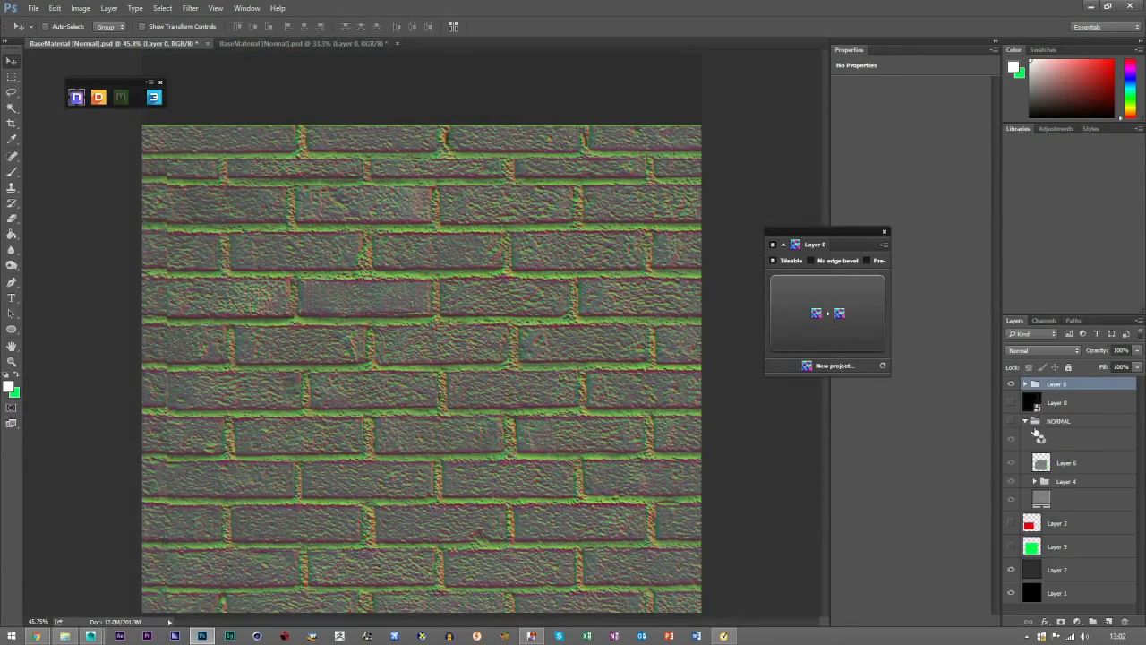
{"action": "left_click", "coordinate": [1038, 439]}
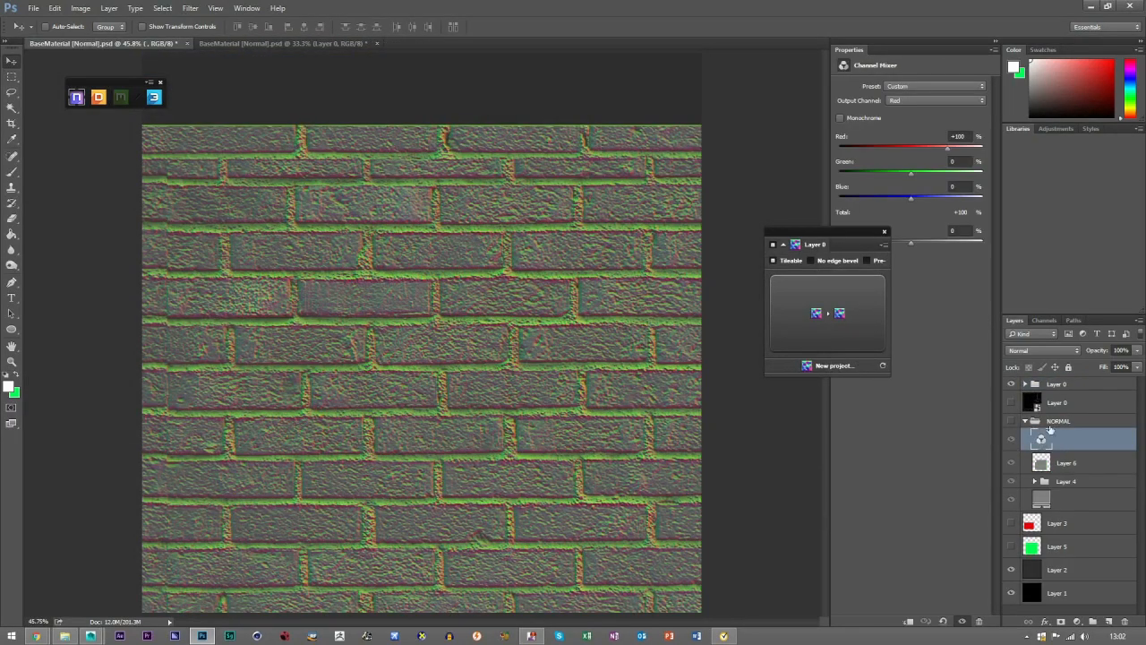
{"action": "left_click_drag", "start_coordinate": [1046, 387], "coordinate": [1062, 448]}
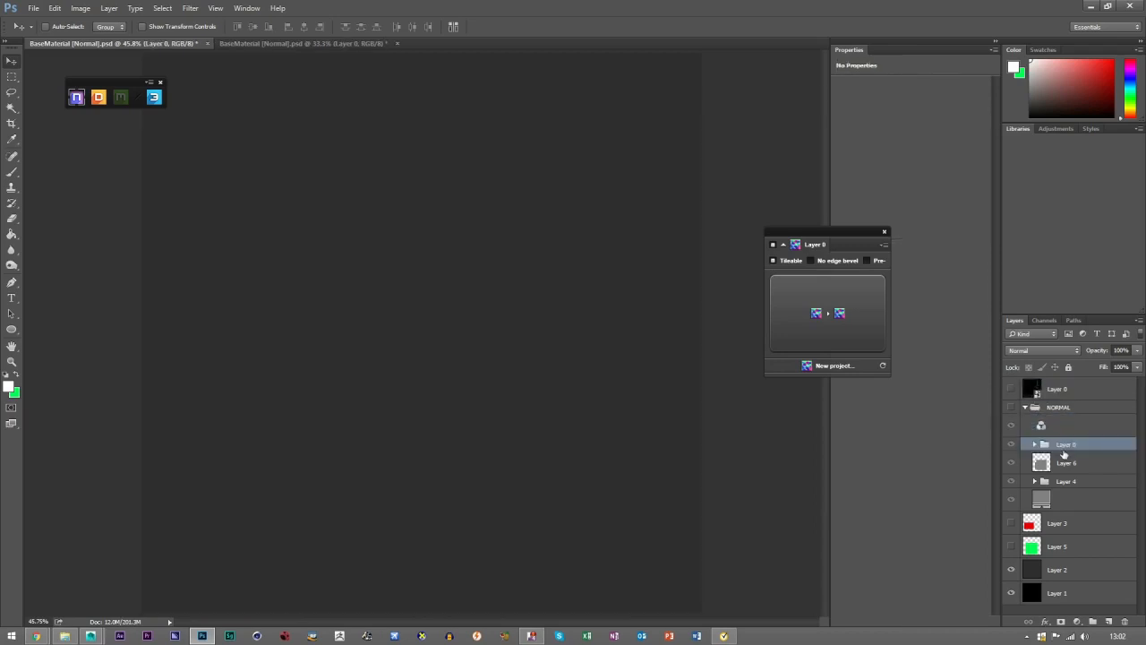
{"action": "left_click", "coordinate": [1010, 408]}
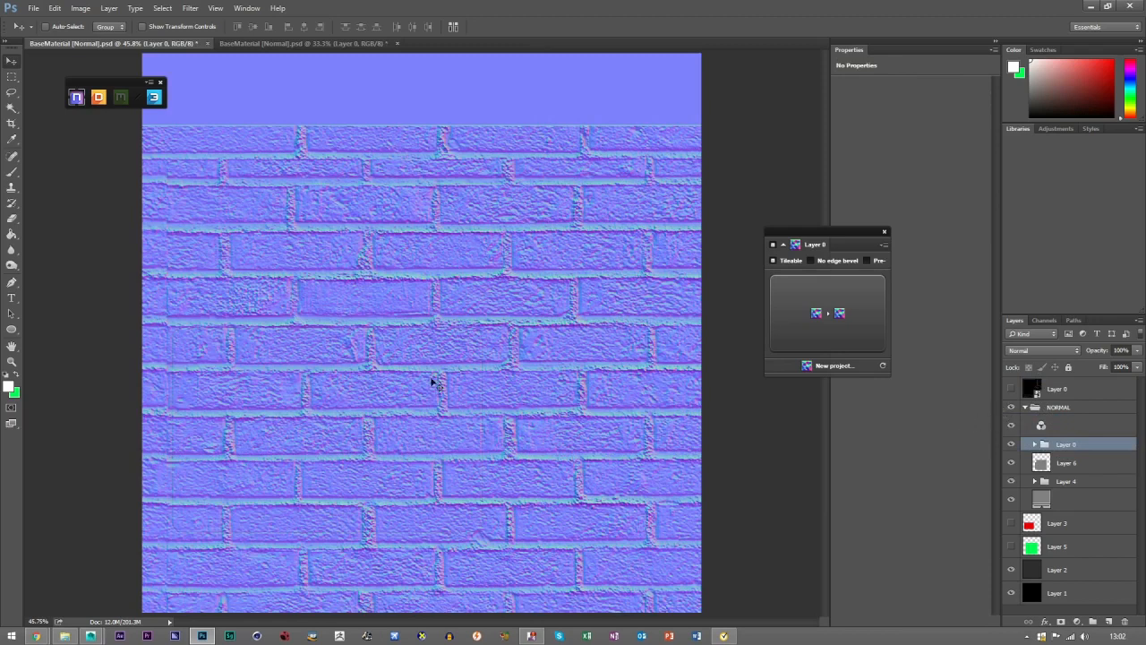
Try the brick normal group beneath Layer 4 with Soft light and Hard light blending
{"action": "left_click_drag", "start_coordinate": [1065, 480], "coordinate": [1065, 490]}
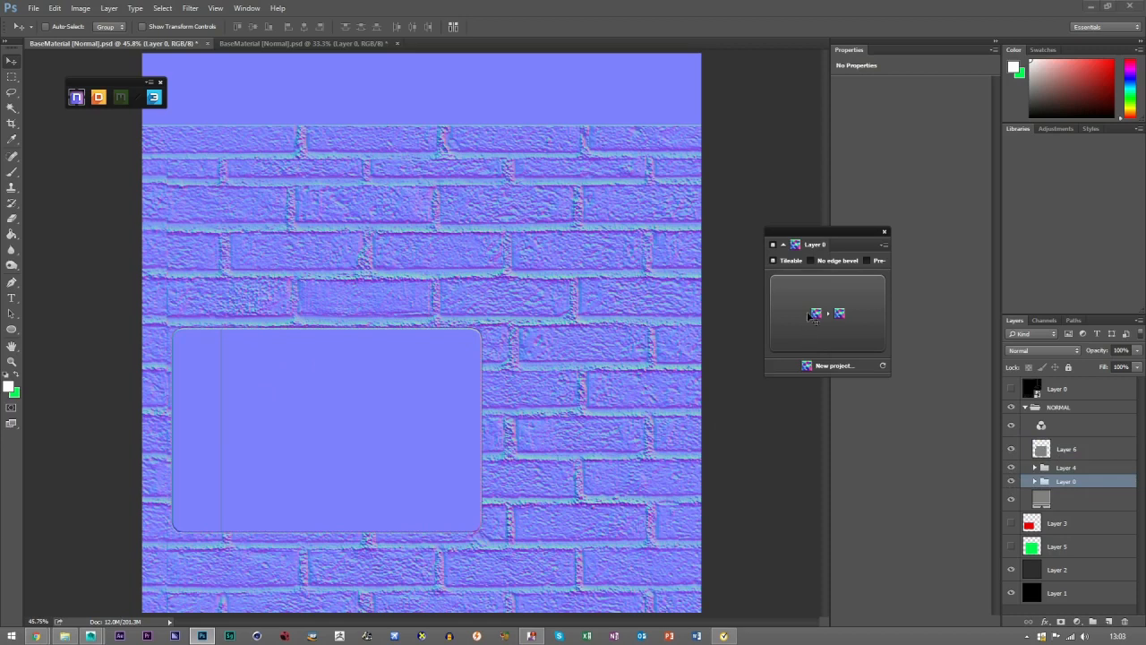
{"action": "left_click", "coordinate": [833, 365]}
{"action": "left_click", "coordinate": [872, 273]}
{"action": "left_click", "coordinate": [900, 332]}
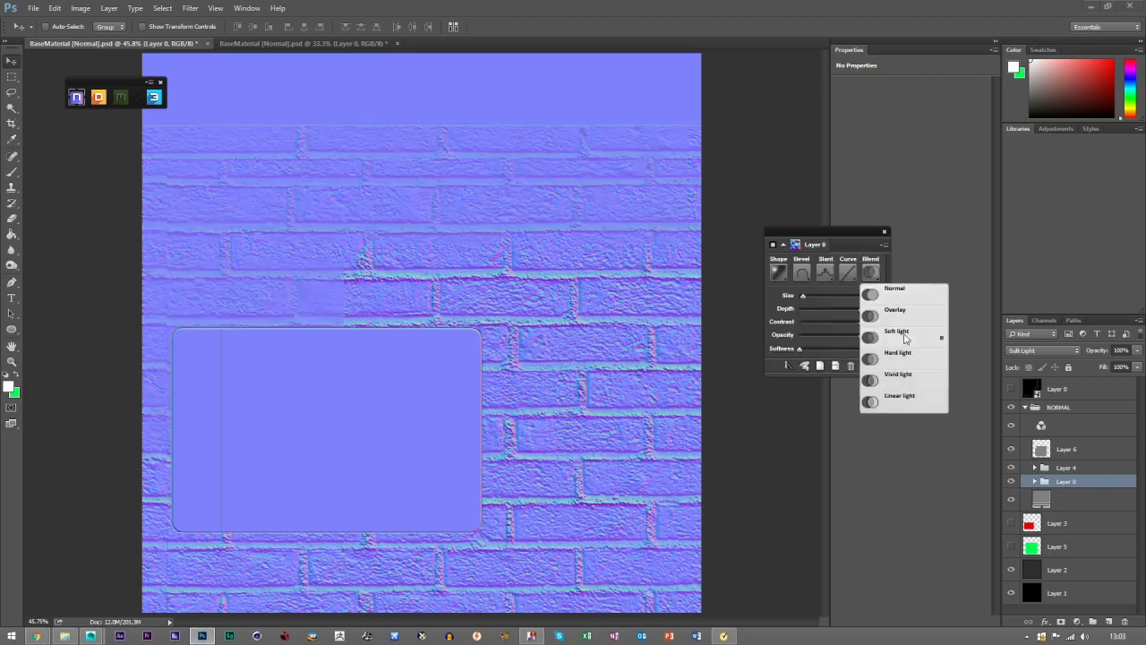
{"action": "left_click", "coordinate": [874, 278]}
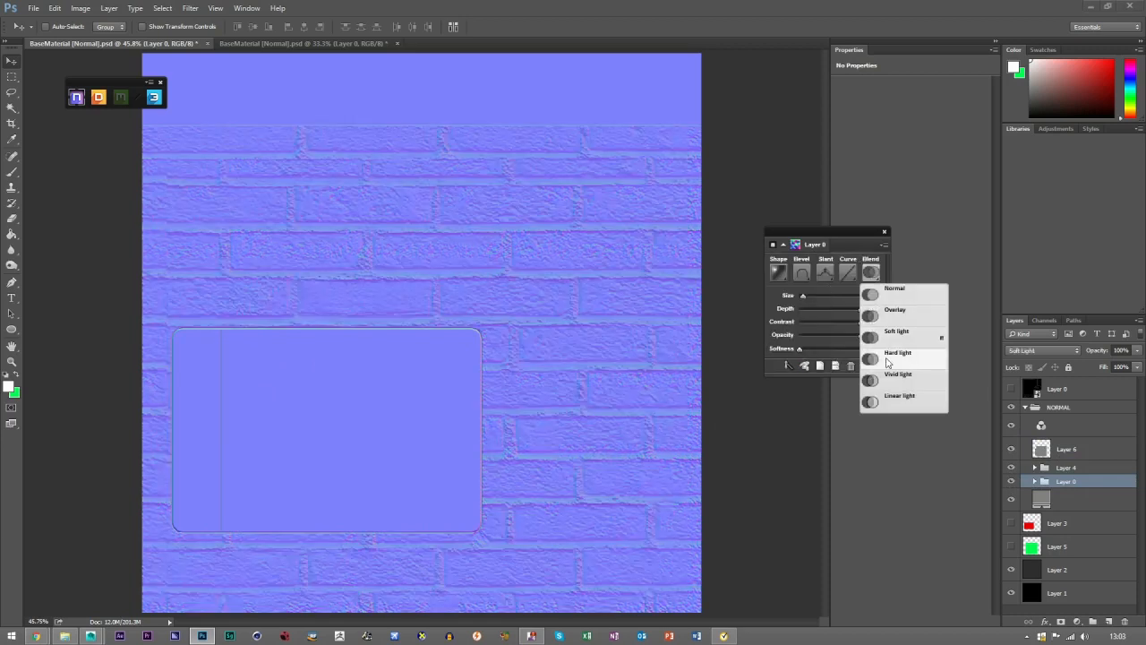
{"action": "left_click", "coordinate": [893, 357]}
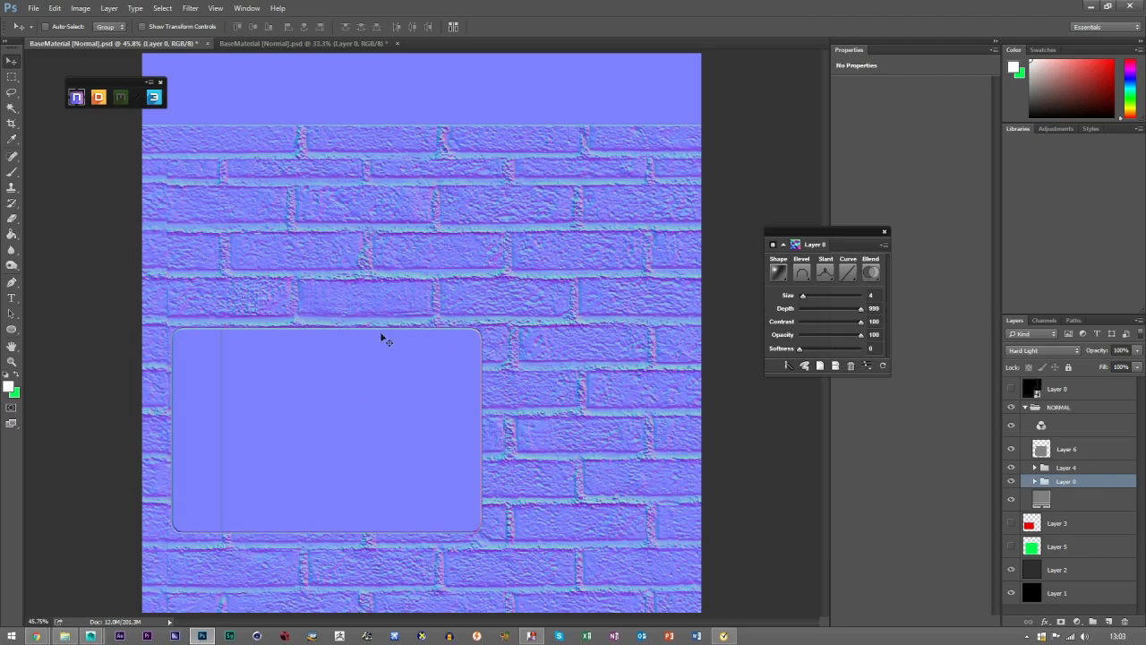
Move the brick normal group above Layer 6, try Vivid light, and set it to Overlay blending at 29% opacity
{"action": "left_click_drag", "start_coordinate": [1065, 483], "coordinate": [1067, 439]}
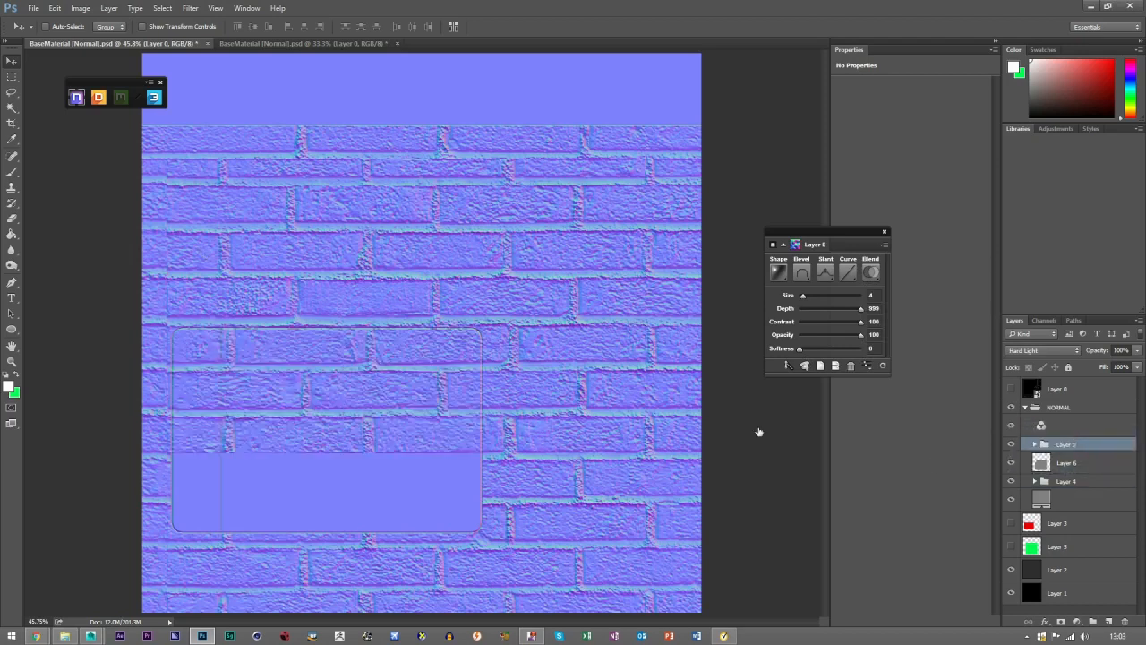
{"action": "left_click", "coordinate": [871, 273]}
{"action": "left_click", "coordinate": [884, 377]}
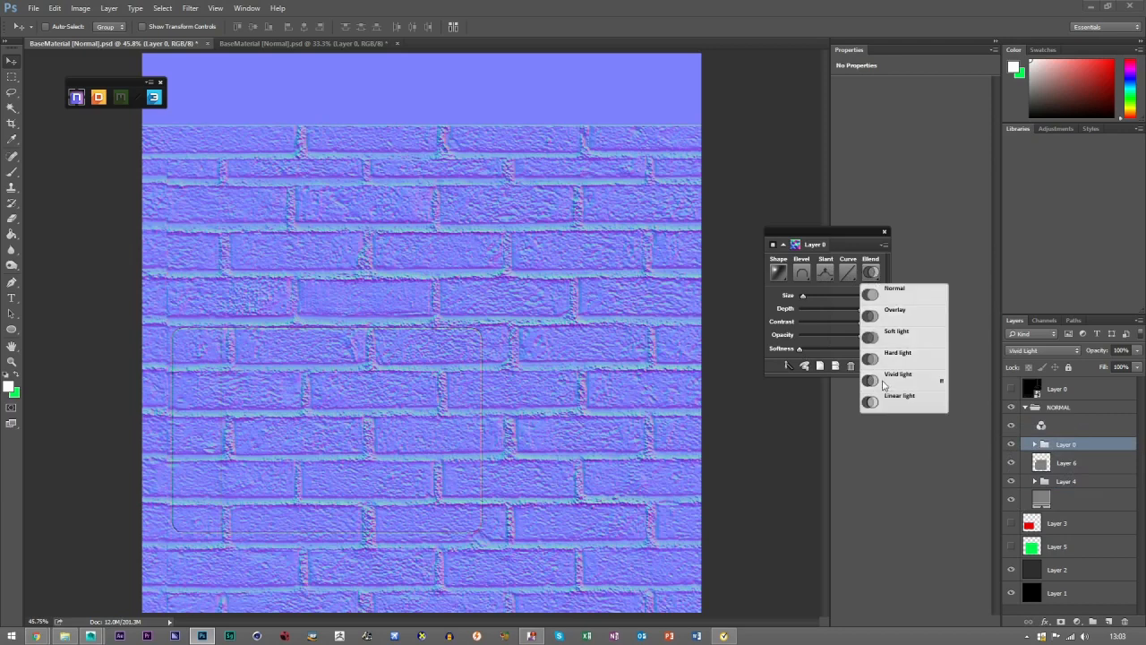
{"action": "left_click", "coordinate": [872, 272]}
{"action": "left_click", "coordinate": [895, 315]}
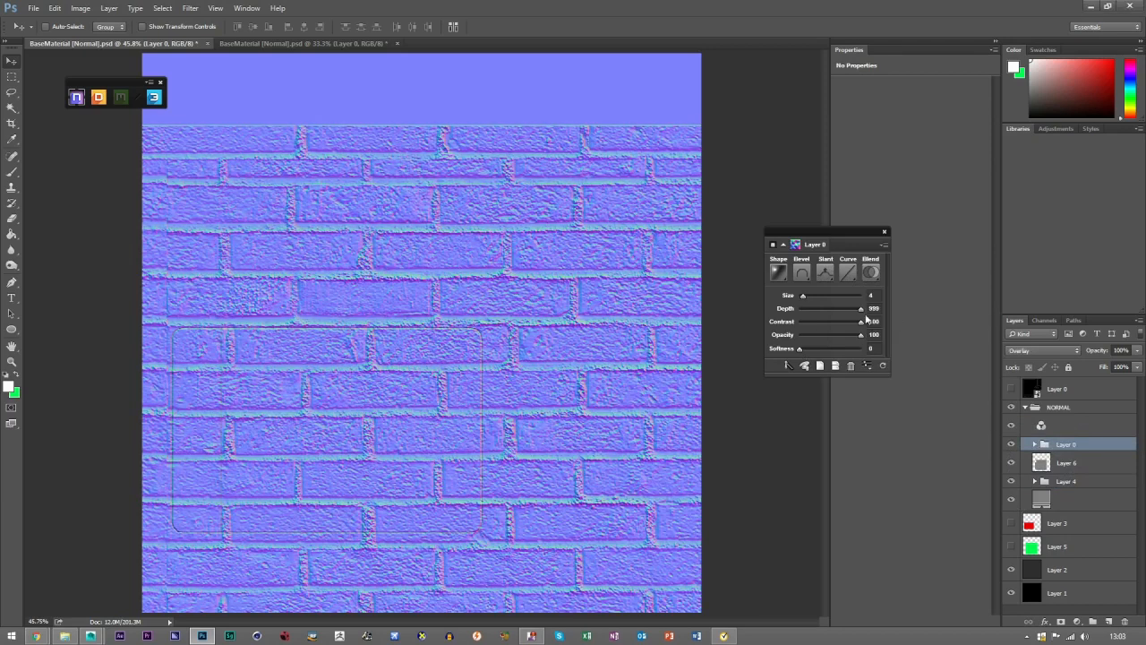
{"action": "left_click_drag", "start_coordinate": [821, 338], "coordinate": [816, 337]}
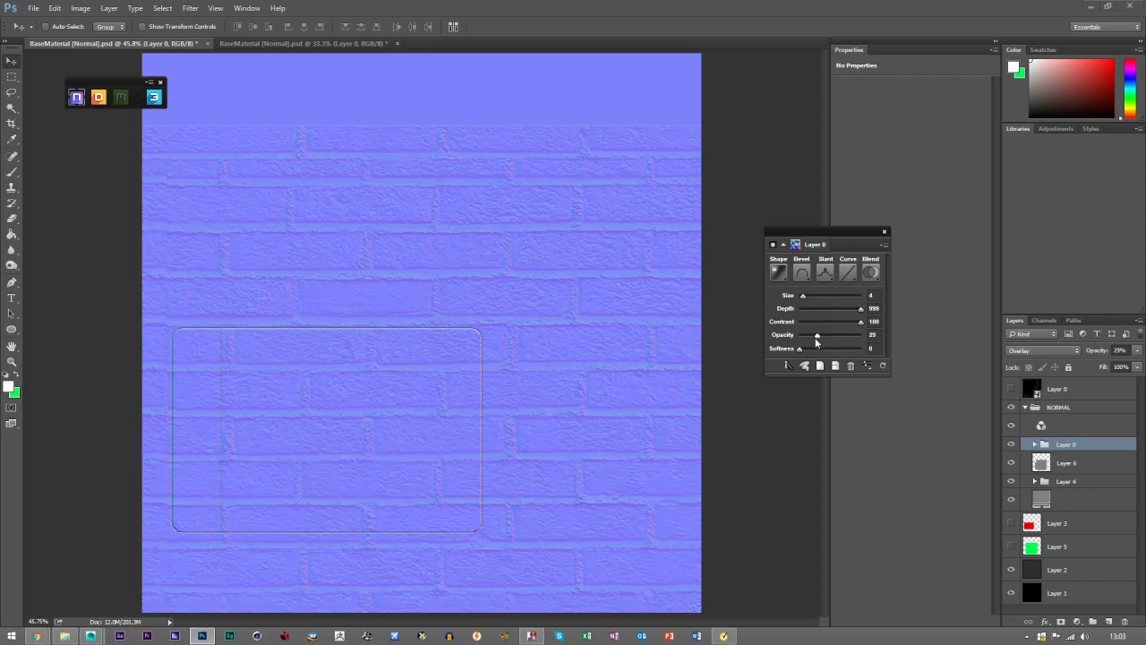